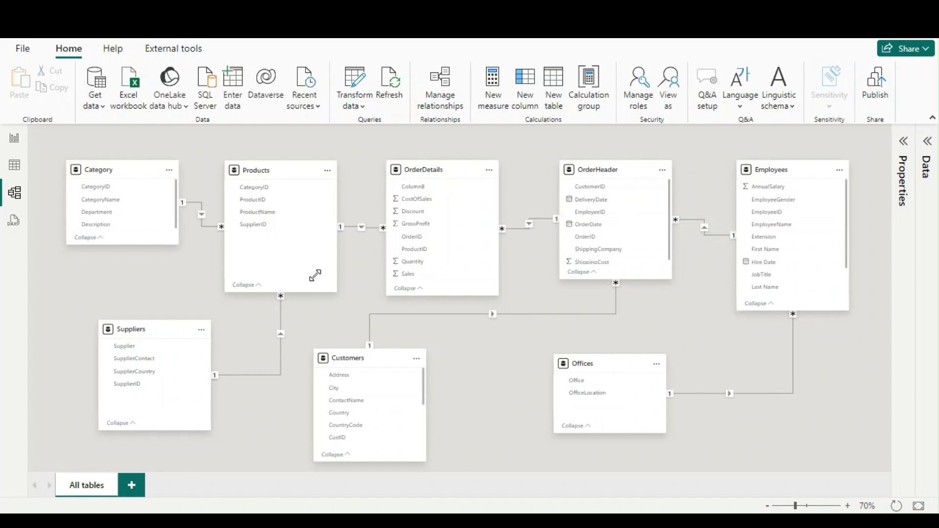
Step: Add an "Apparel Dashboard" title text box to report Page 2 at font size 28, reshaped to hold one line
{"action": "left_click", "coordinate": [14, 138]}
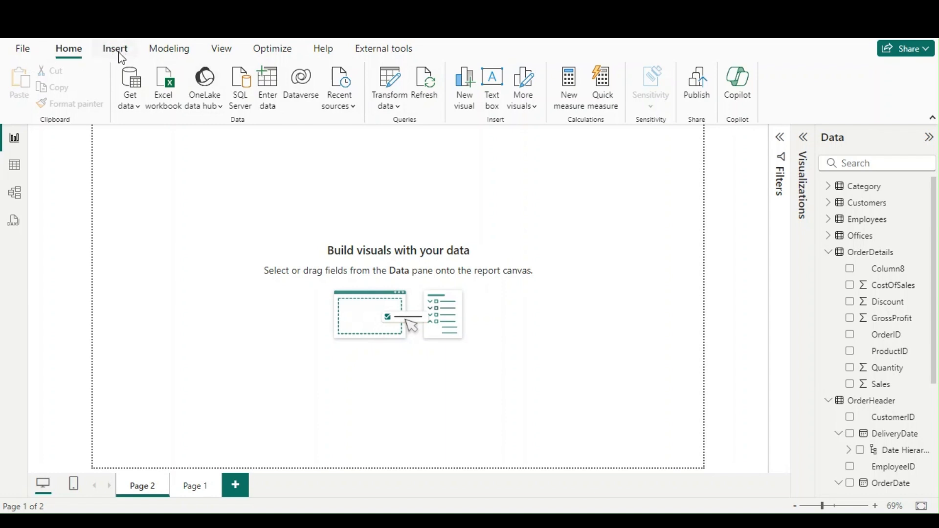
{"action": "left_click", "coordinate": [493, 86]}
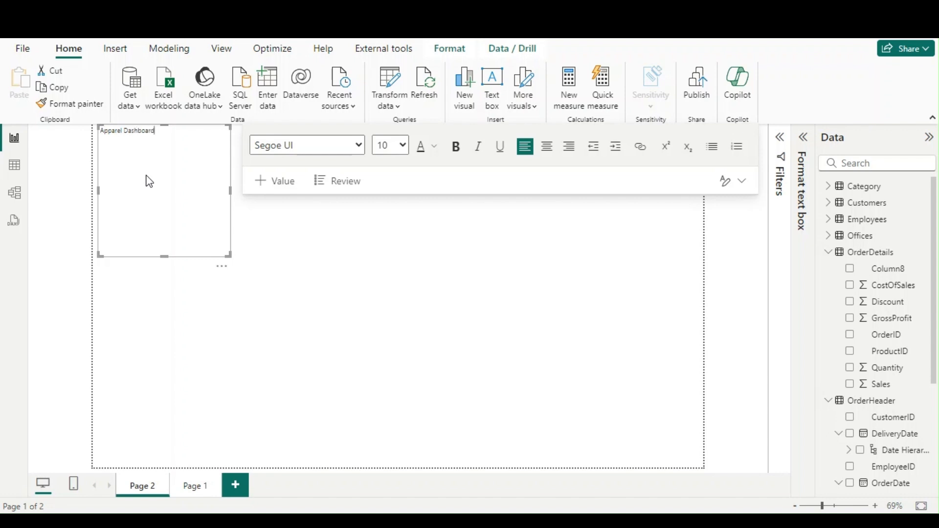
{"action": "key", "text": "ctrl+a"}
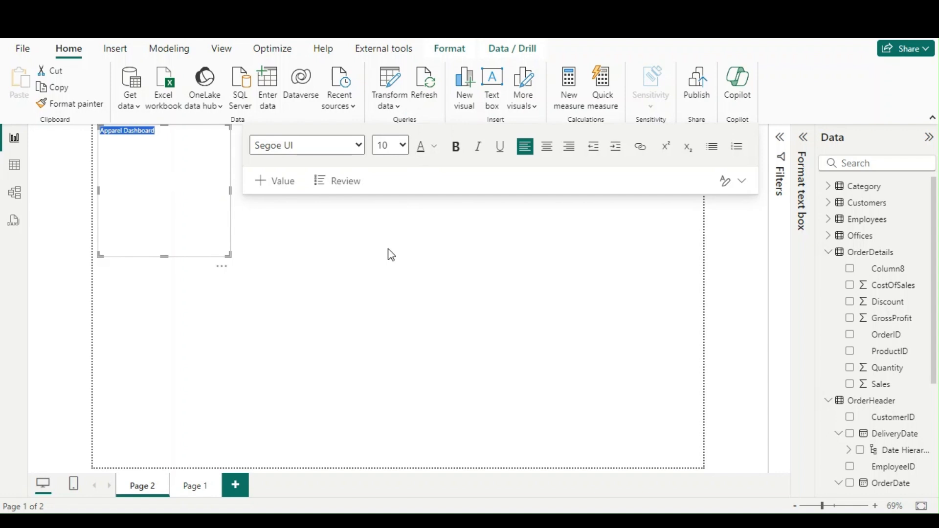
{"action": "left_click", "coordinate": [391, 318]}
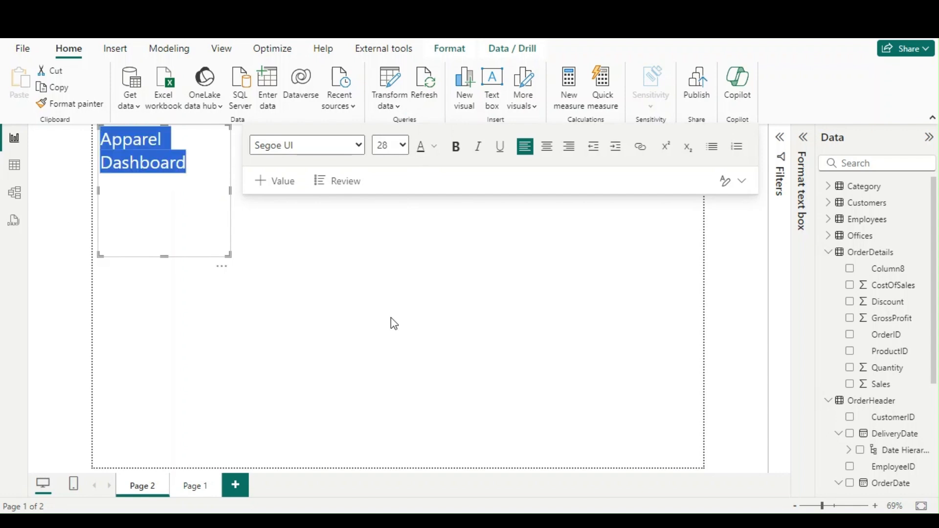
{"action": "left_click_drag", "start_coordinate": [228, 255], "coordinate": [350, 151]}
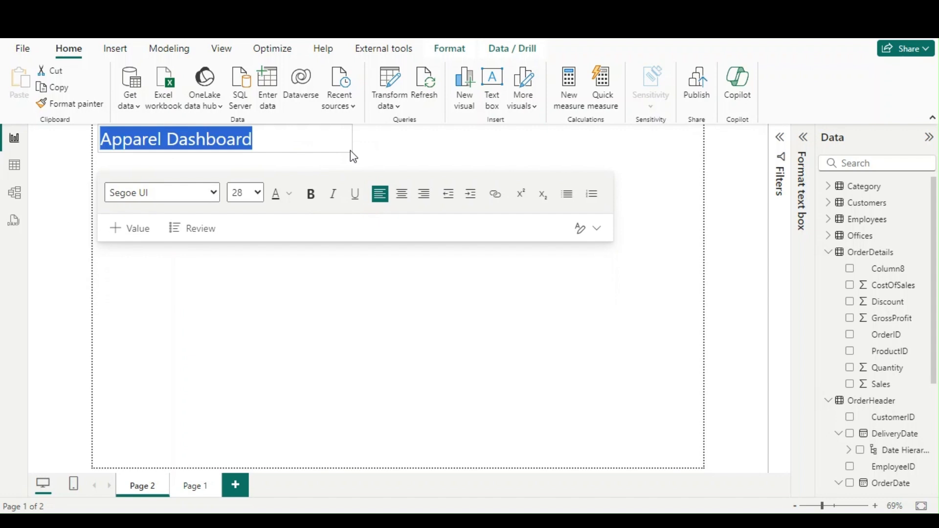
Step: Set the font color of the "Apparel Dashboard" title text to orange
{"action": "left_click", "coordinate": [290, 201]}
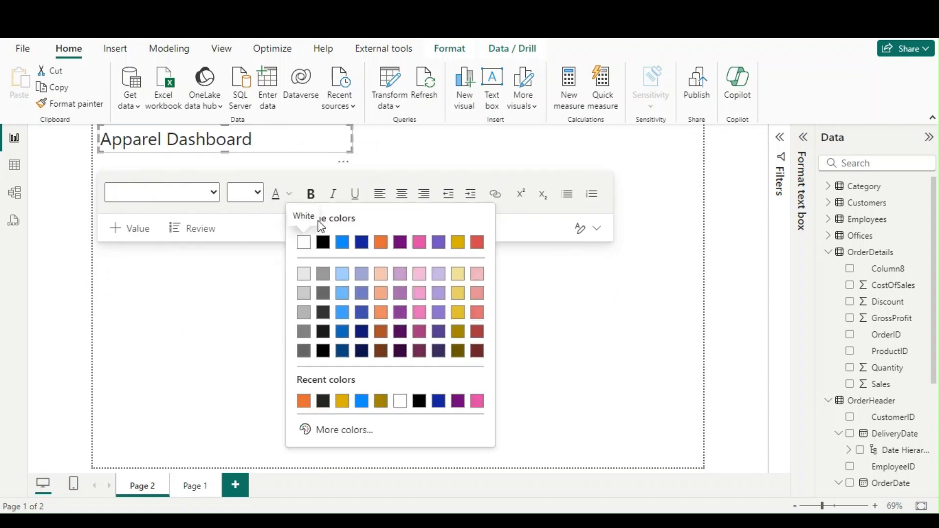
{"action": "left_click", "coordinate": [379, 243]}
{"action": "left_click", "coordinate": [329, 243]}
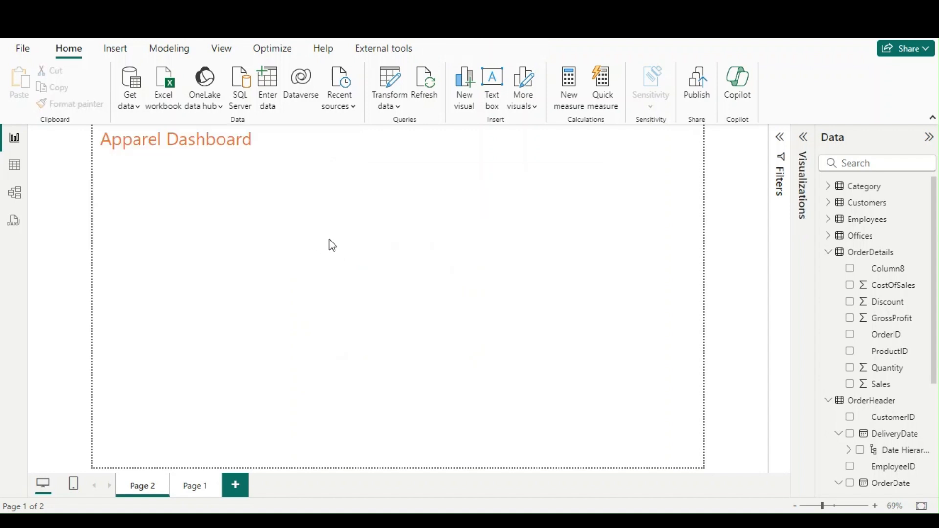
{"action": "left_click", "coordinate": [229, 147]}
{"action": "triple_click", "coordinate": [230, 144]}
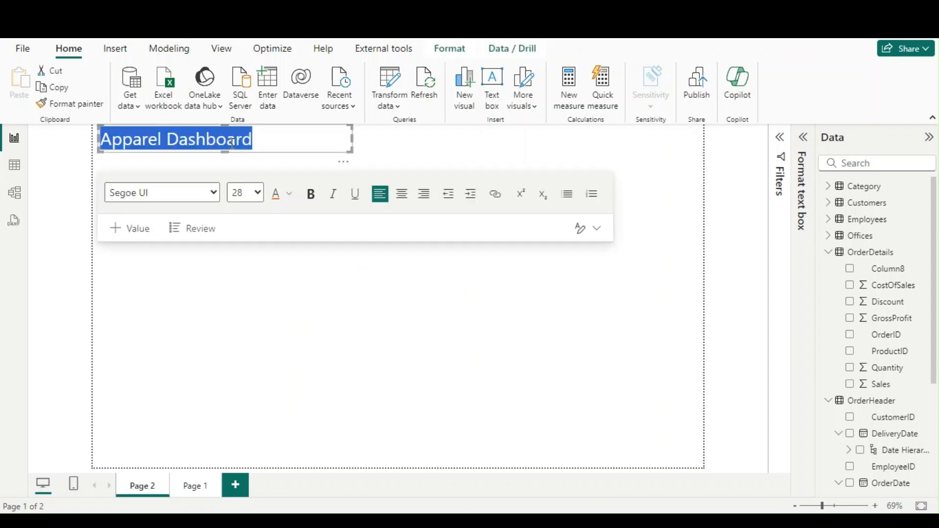
{"action": "left_click", "coordinate": [290, 195]}
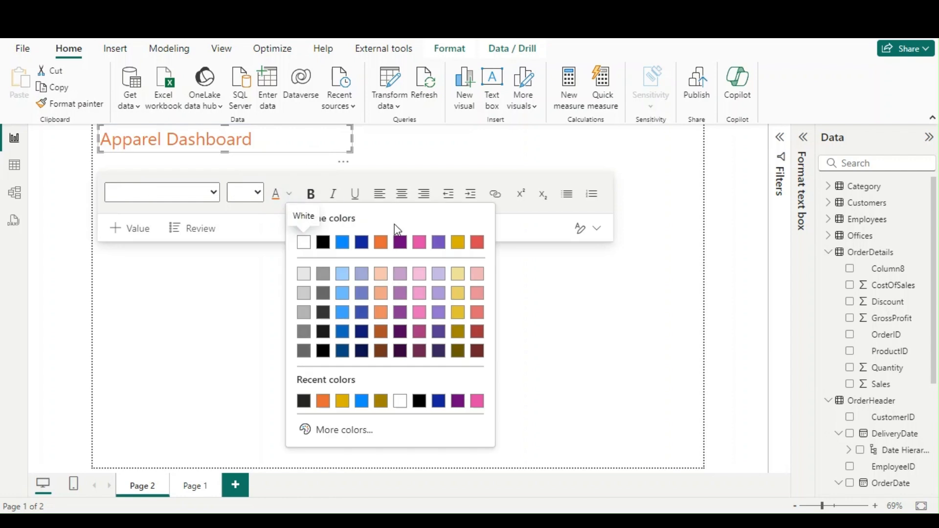
{"action": "left_click", "coordinate": [323, 401]}
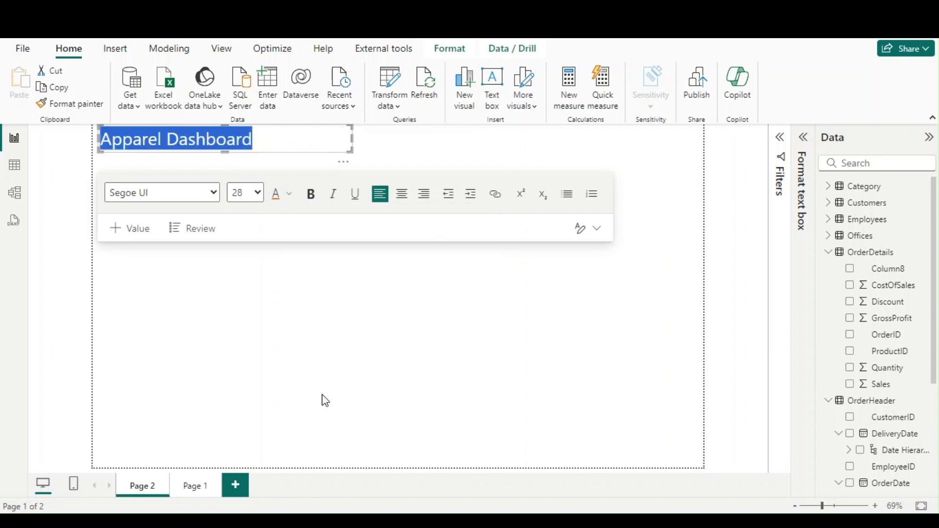
{"action": "left_click", "coordinate": [335, 295]}
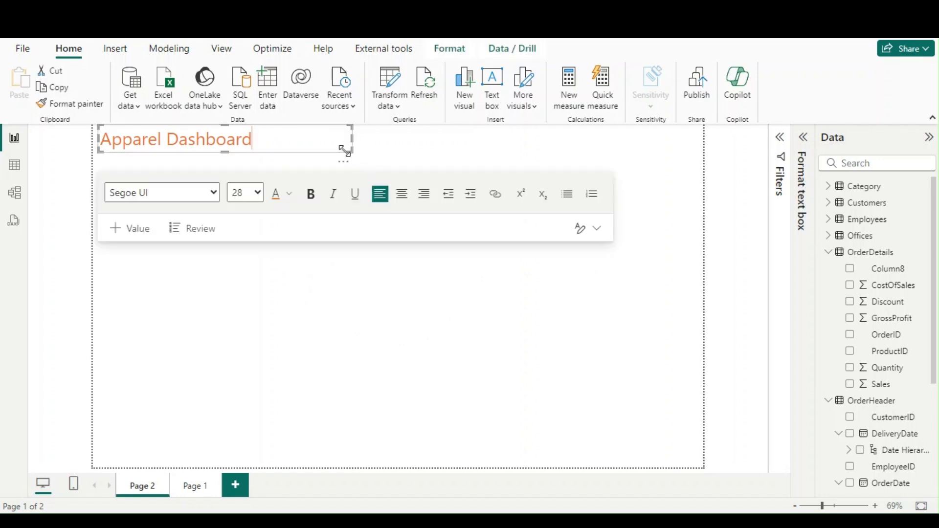
Step: Narrow the title text box so it fits closely around the "Apparel Dashboard" text
{"action": "left_click_drag", "start_coordinate": [350, 151], "coordinate": [286, 150]}
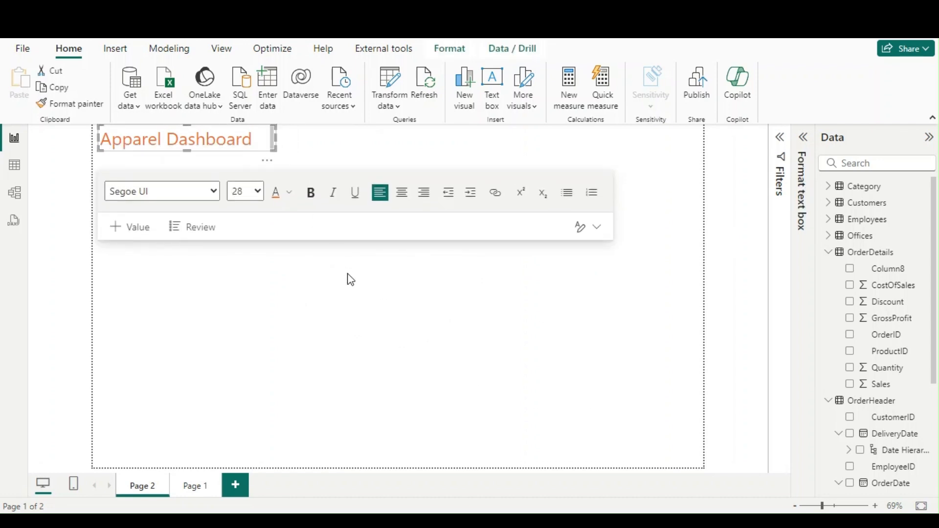
{"action": "left_click", "coordinate": [350, 280]}
{"action": "left_click", "coordinate": [275, 150]}
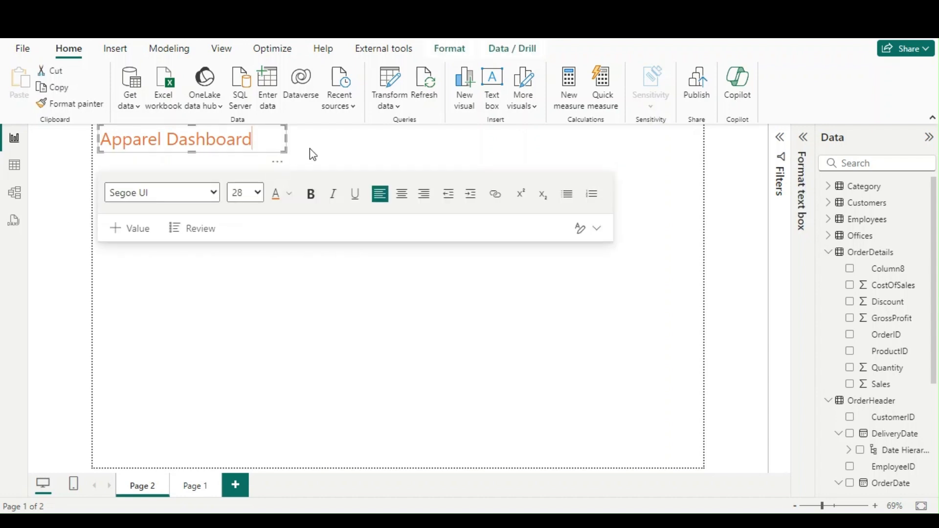
Step: Add an empty card visual to the report page below the title
{"action": "left_click", "coordinate": [356, 280]}
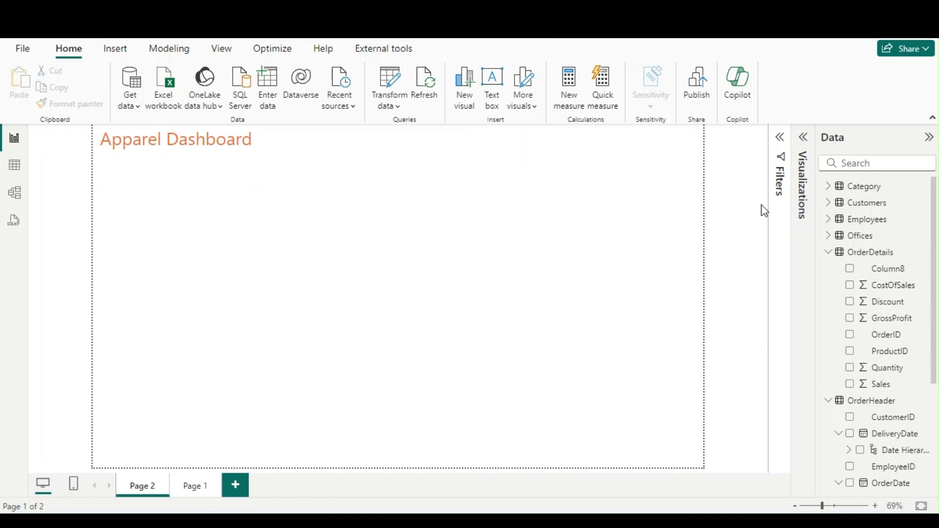
{"action": "left_click", "coordinate": [804, 138]}
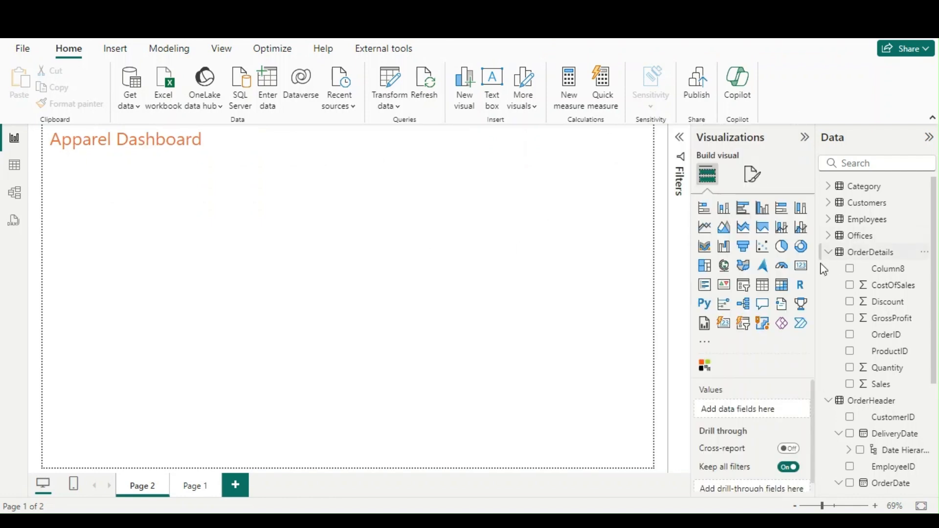
{"action": "left_click", "coordinate": [802, 267]}
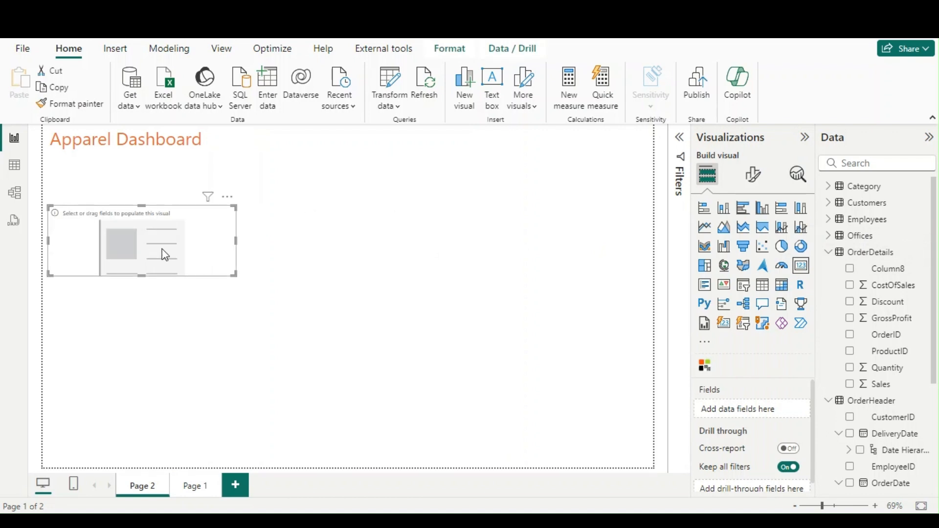
Step: Examine the fields in the OrderHeader, OrderDetails, Suppliers and Category tables for data to show in the card
{"action": "left_click", "coordinate": [829, 252]}
{"action": "left_click", "coordinate": [830, 269]}
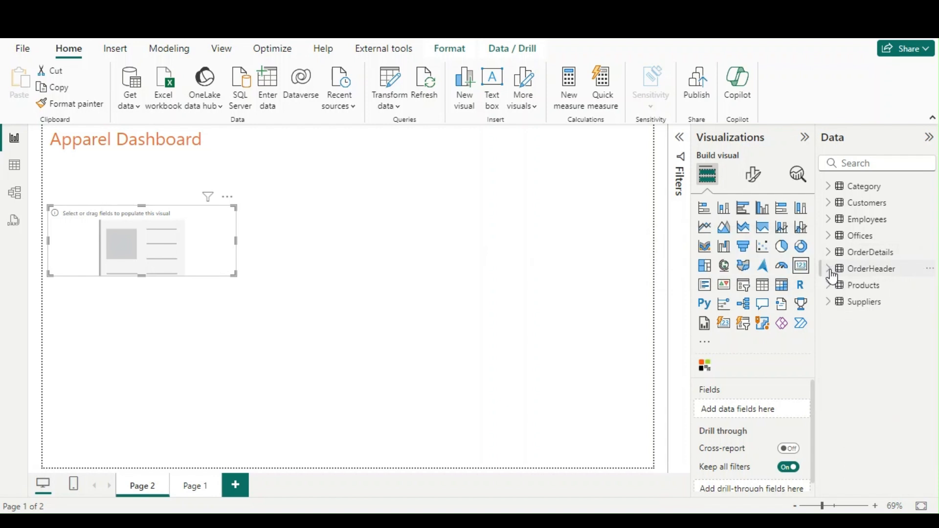
{"action": "left_click", "coordinate": [829, 269]}
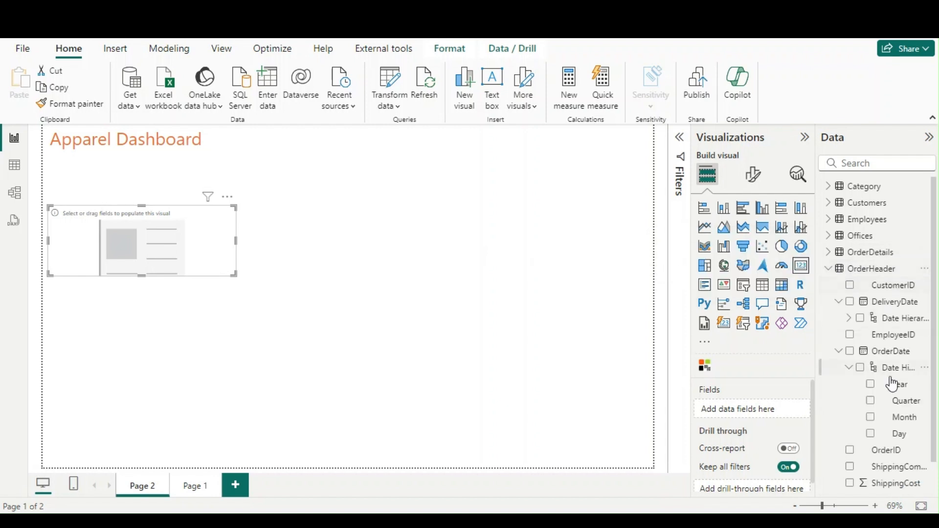
{"action": "scroll", "coordinate": [881, 379], "scroll_direction": "down", "scroll_amount": 1}
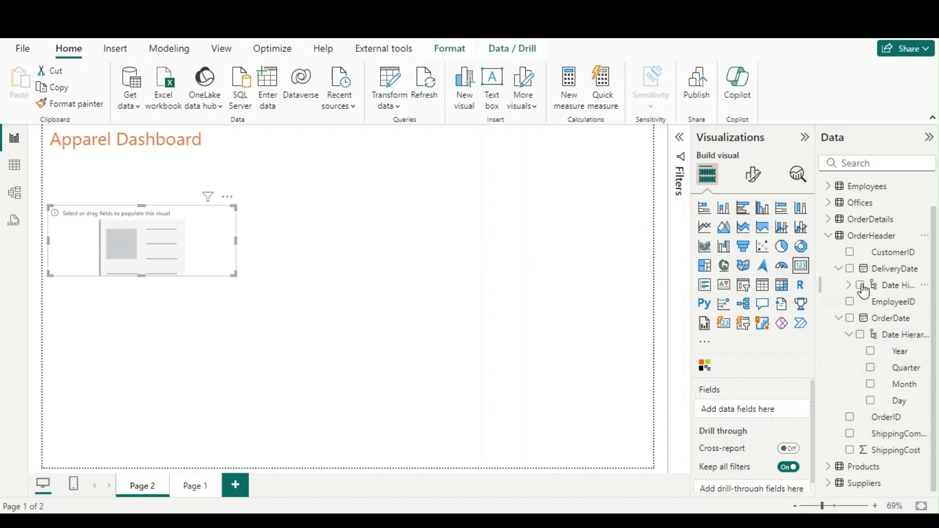
{"action": "left_click", "coordinate": [828, 219]}
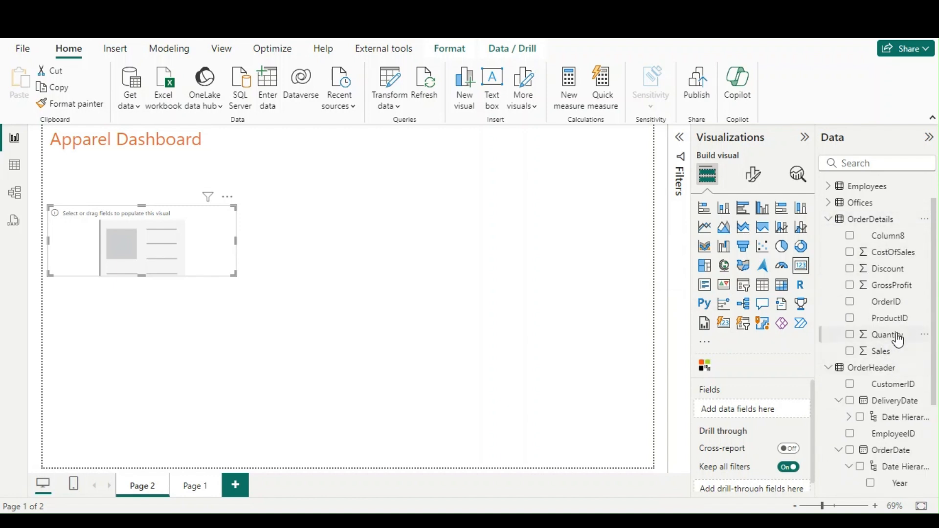
{"action": "left_click", "coordinate": [829, 221]}
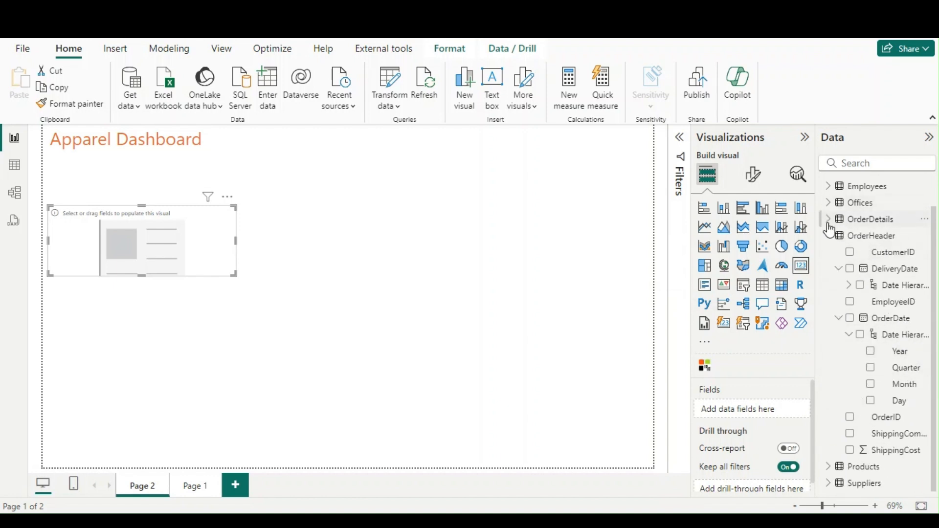
{"action": "left_click", "coordinate": [829, 236]}
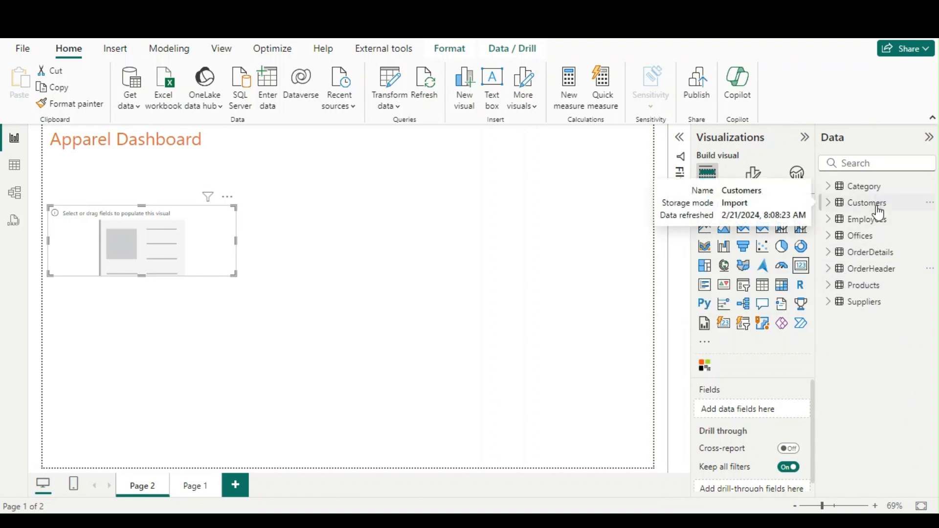
{"action": "left_click", "coordinate": [829, 303]}
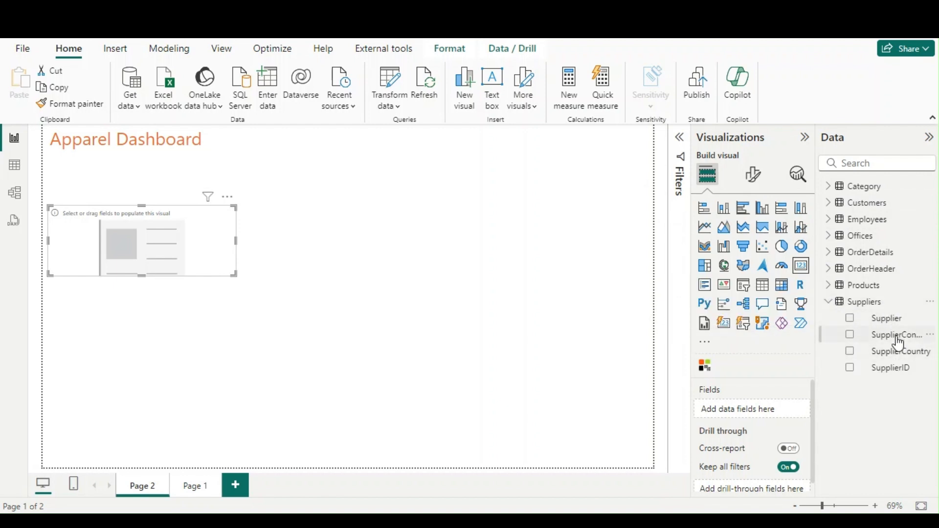
{"action": "left_click", "coordinate": [829, 302]}
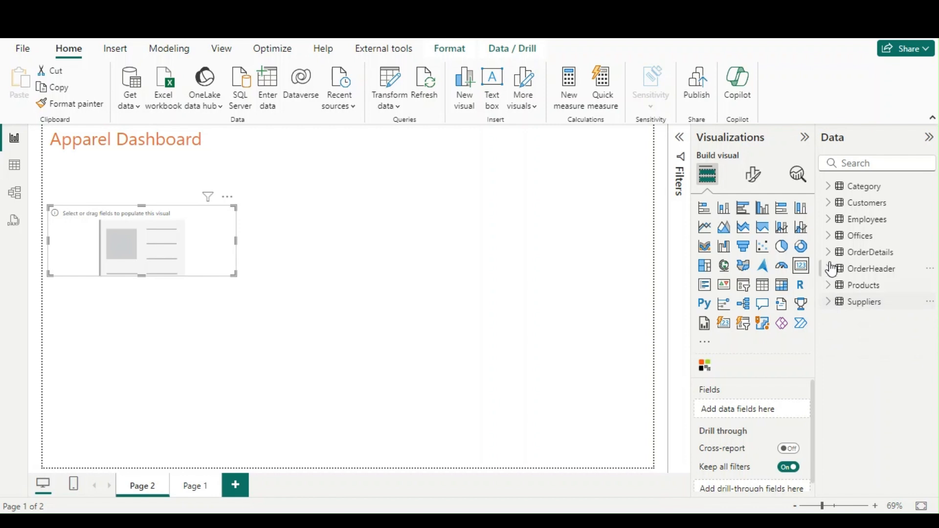
{"action": "left_click", "coordinate": [829, 186]}
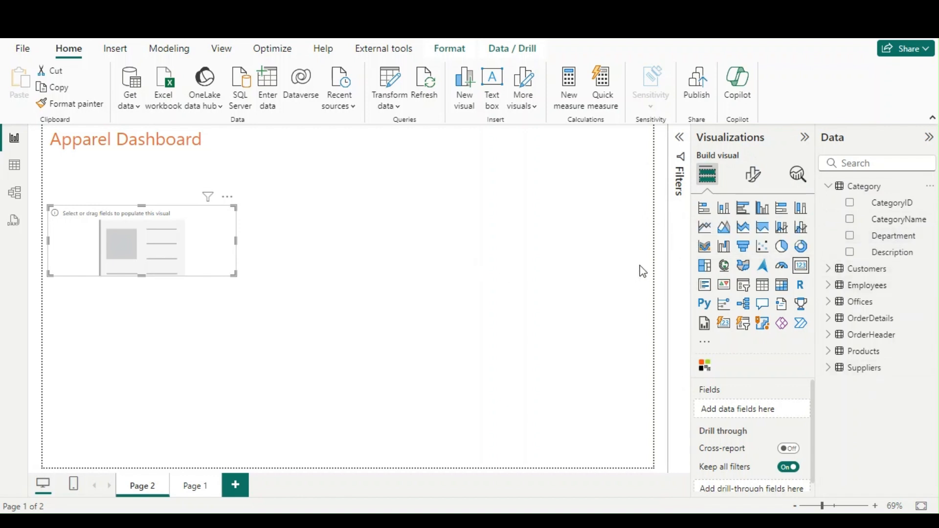
{"action": "left_click", "coordinate": [830, 323]}
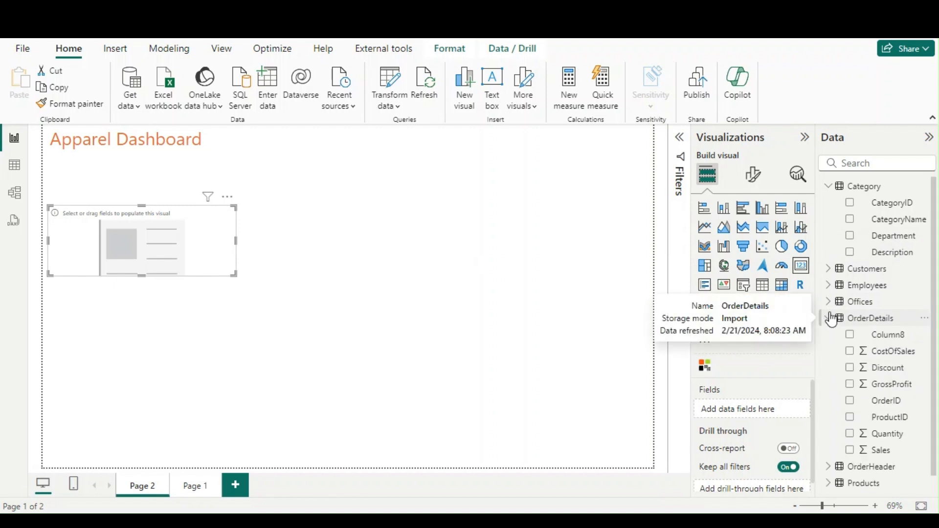
{"action": "scroll", "coordinate": [898, 391], "scroll_direction": "down", "scroll_amount": 1}
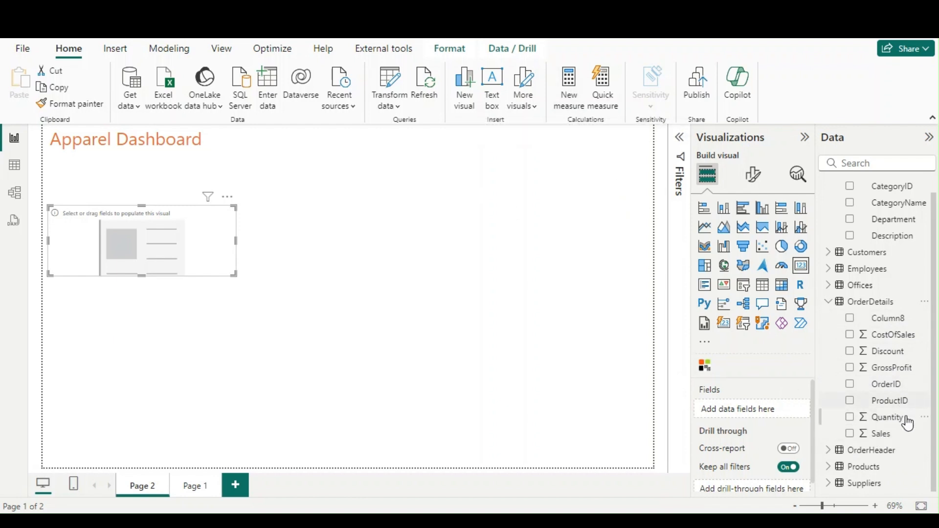
Step: Create a measure in the OrderDetails table with the formula Total Sales = Sum(OrderDetails[Sales])
{"action": "left_click", "coordinate": [877, 310]}
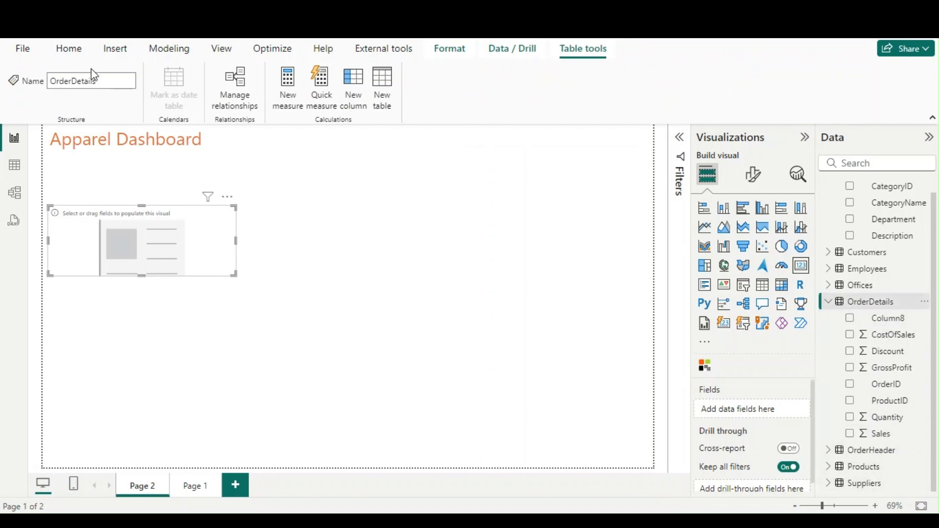
{"action": "left_click", "coordinate": [69, 48]}
{"action": "left_click", "coordinate": [574, 95]}
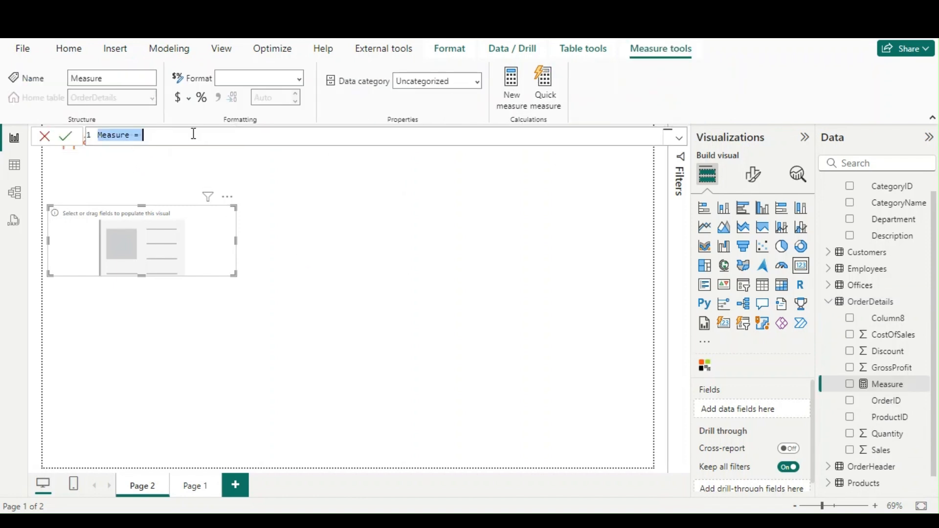
{"action": "type", "text": "Total Sales"}
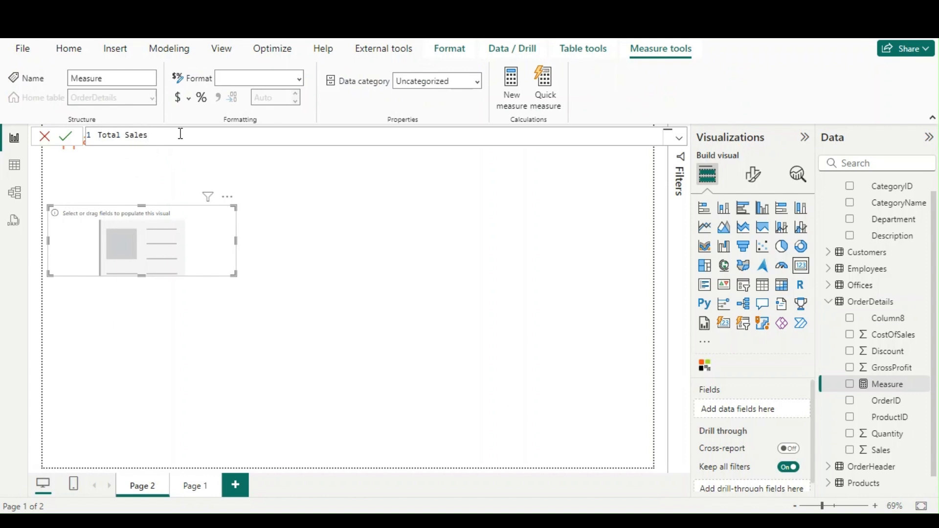
{"action": "type", "text": " = Sum"}
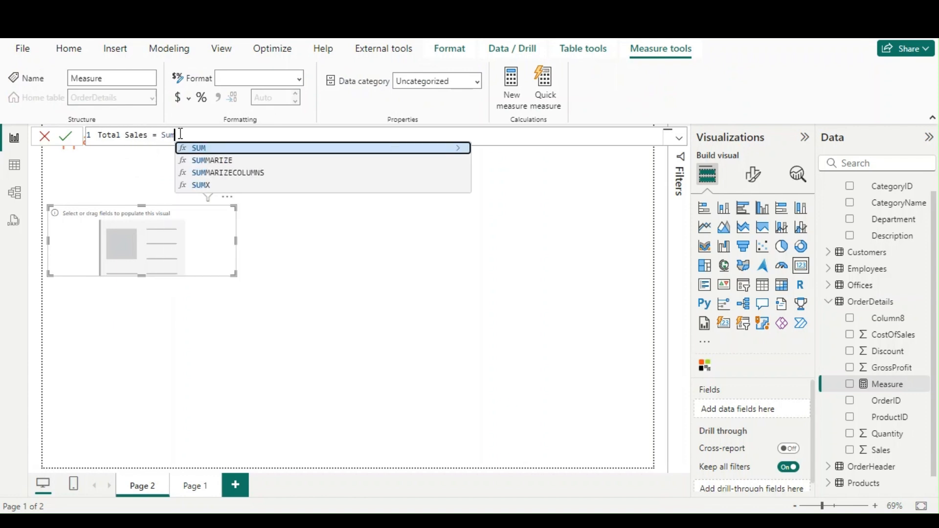
{"action": "type", "text": "(Sal"}
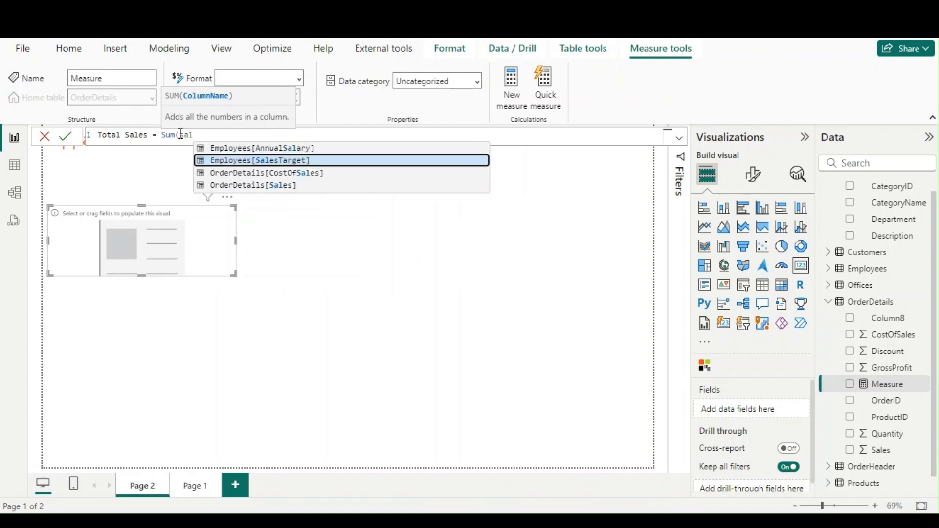
{"action": "left_click", "coordinate": [291, 184]}
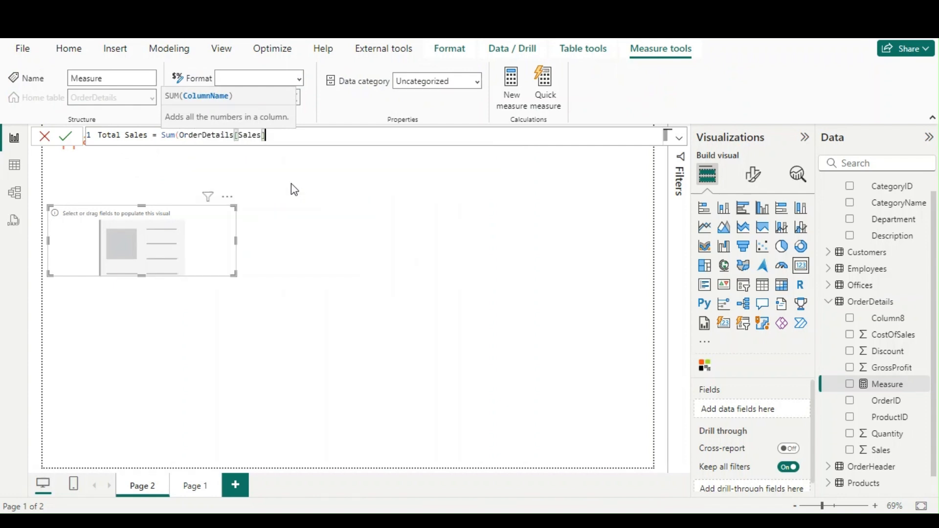
{"action": "type", "text": ")"}
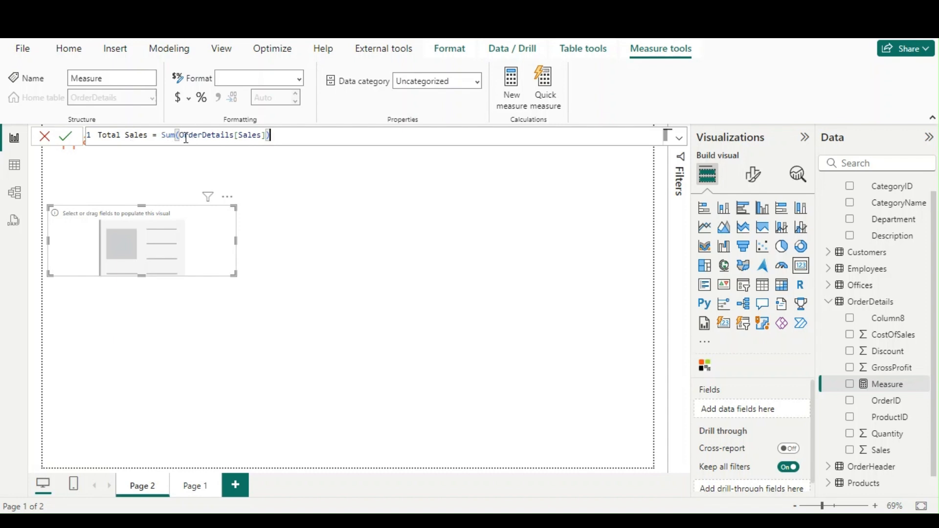
{"action": "double_click", "coordinate": [250, 135]}
{"action": "double_click", "coordinate": [194, 138]}
{"action": "left_click", "coordinate": [289, 131]}
{"action": "left_click", "coordinate": [70, 138]}
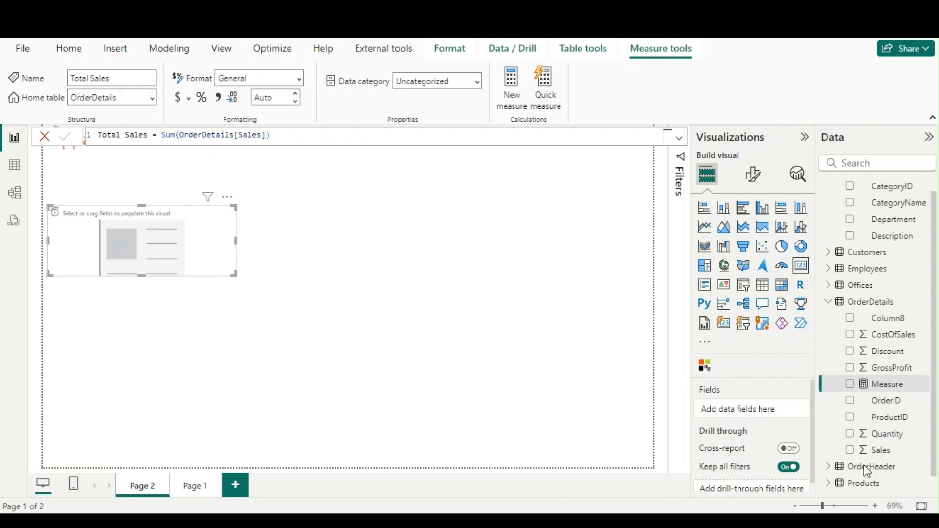
Step: Fill the empty card with the Total Sales measure from the OrderDetails table
{"action": "left_click_drag", "start_coordinate": [888, 459], "coordinate": [175, 253]}
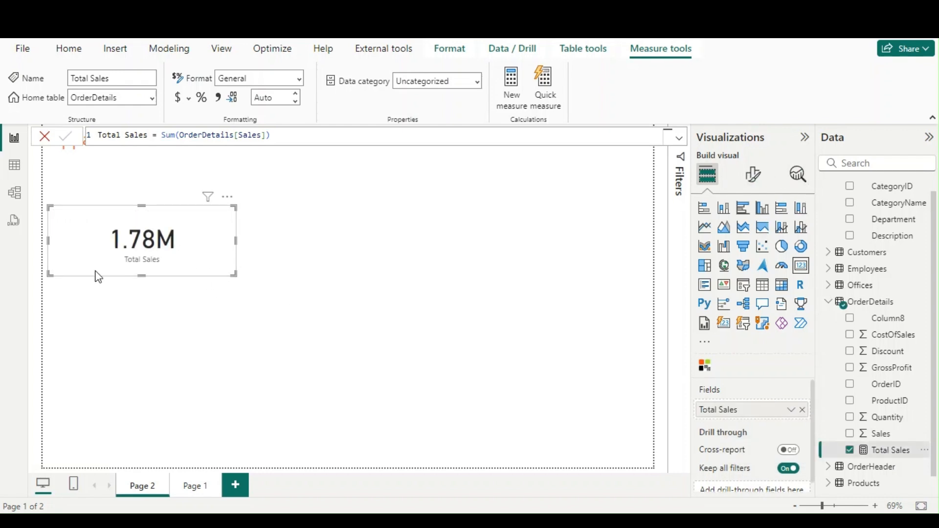
{"action": "left_click", "coordinate": [212, 331]}
Step: Format the Total Sales card's callout value in gold and bold with font size 37
{"action": "left_click", "coordinate": [194, 244]}
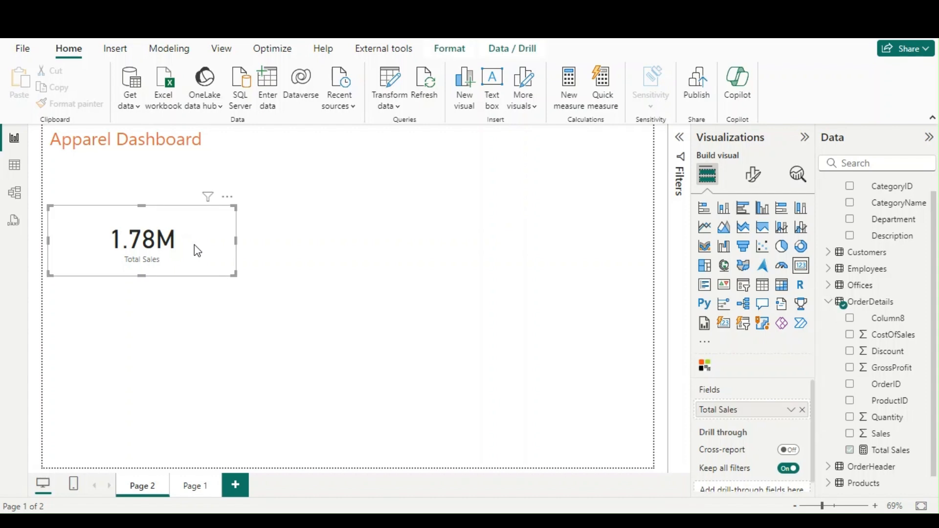
{"action": "left_click", "coordinate": [753, 181]}
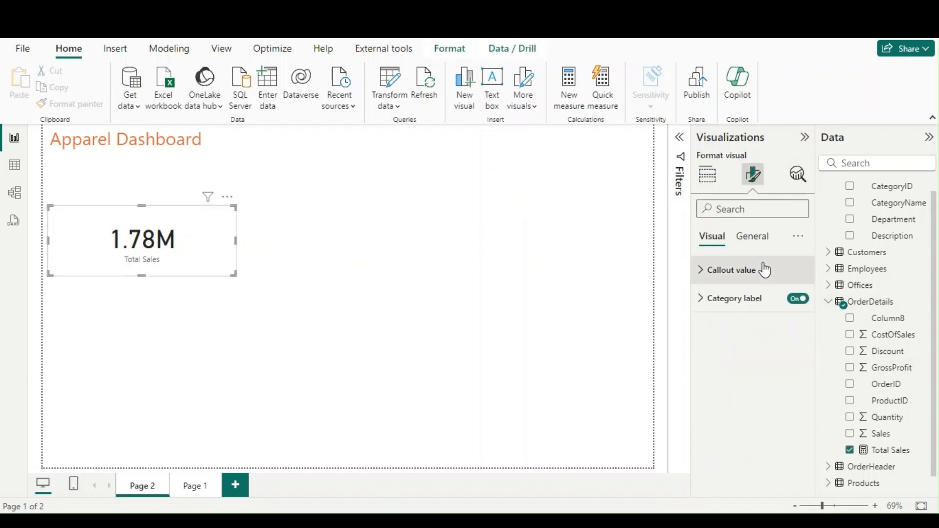
{"action": "left_click", "coordinate": [711, 277]}
{"action": "left_click", "coordinate": [730, 375]}
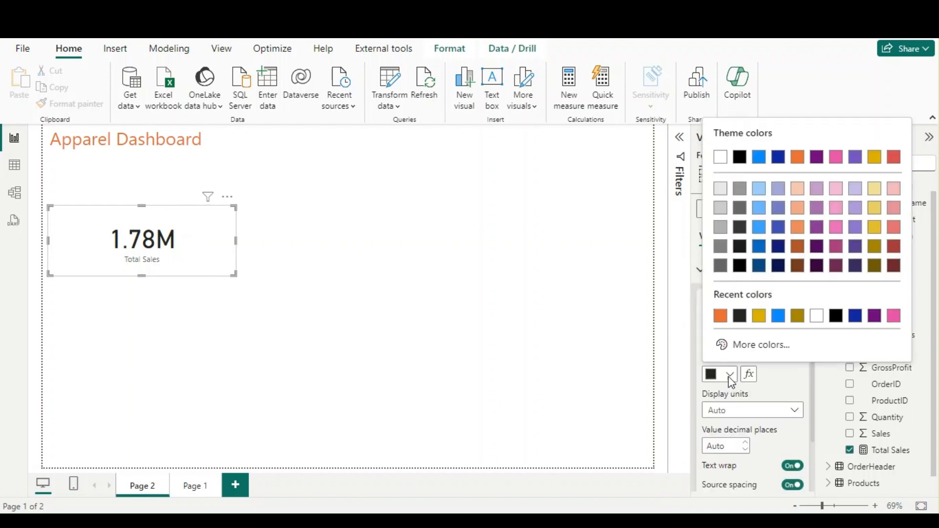
{"action": "left_click", "coordinate": [758, 316]}
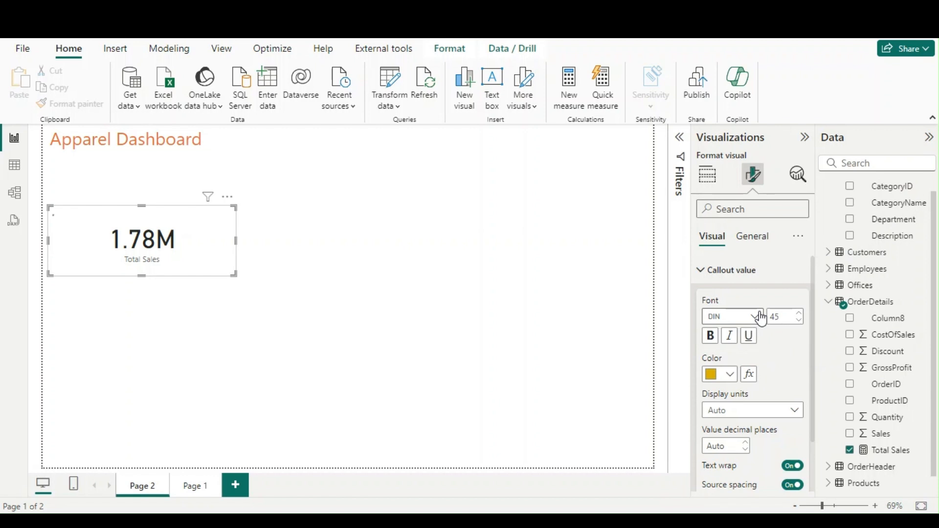
{"action": "left_click", "coordinate": [712, 337]}
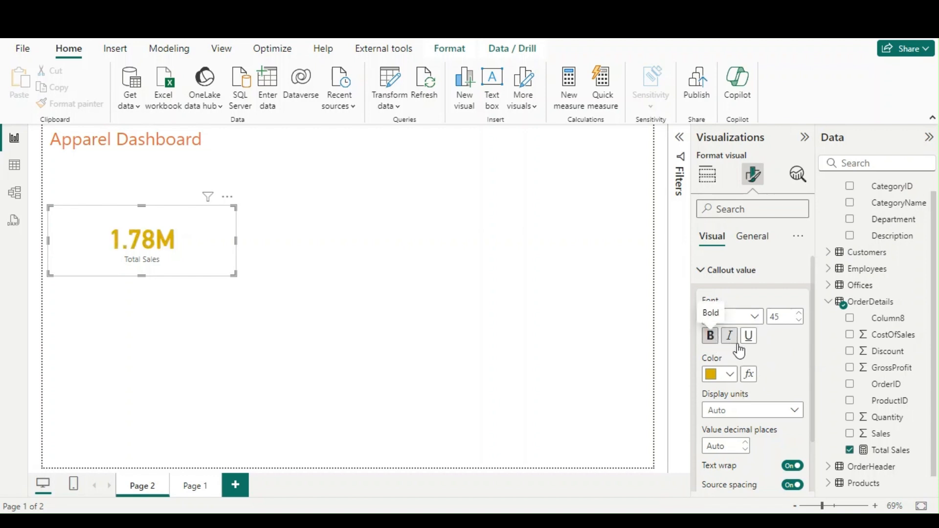
{"action": "left_click", "coordinate": [804, 321]}
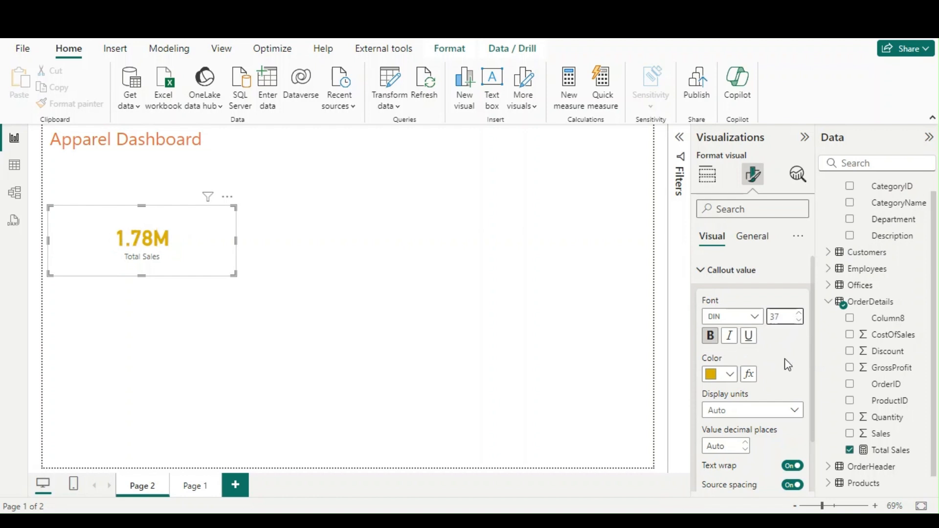
Step: Make the card's category label bold and set its font size to 20
{"action": "left_click", "coordinate": [736, 278]}
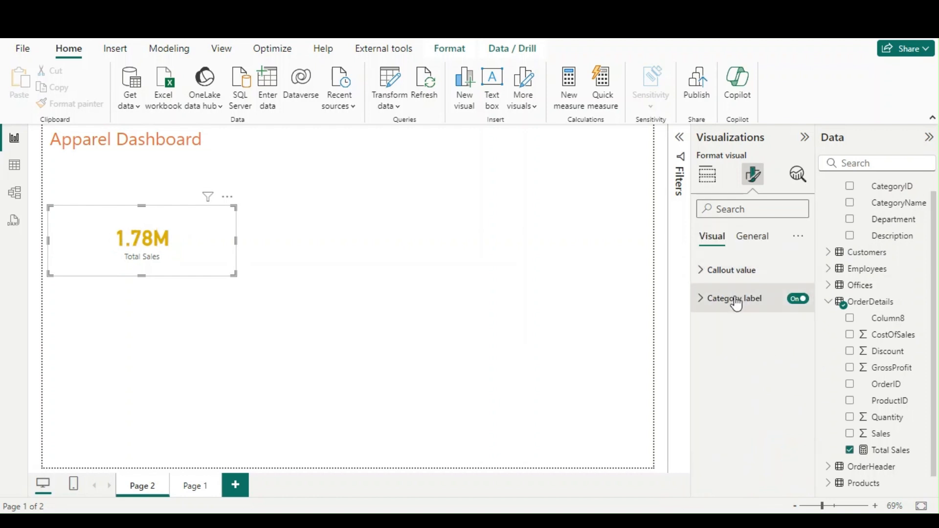
{"action": "left_click", "coordinate": [734, 300]}
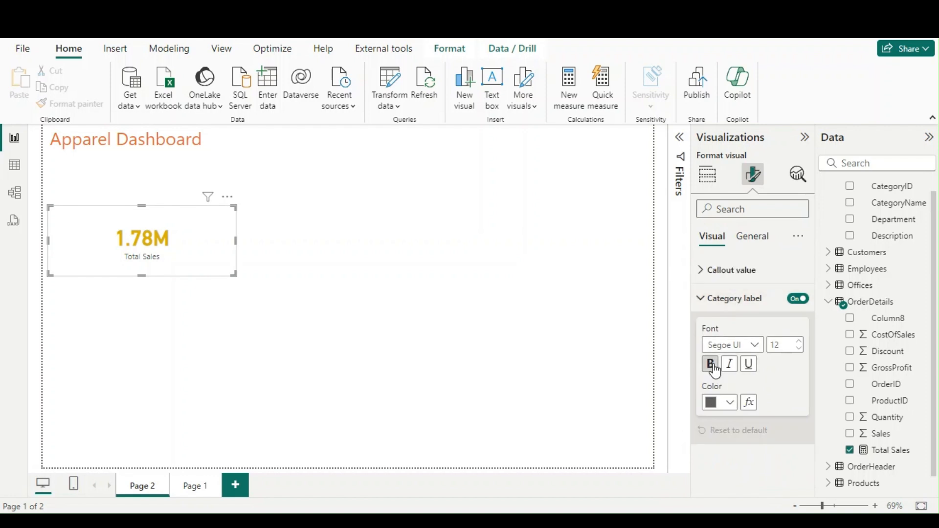
{"action": "left_click", "coordinate": [712, 367]}
{"action": "left_click", "coordinate": [799, 341]}
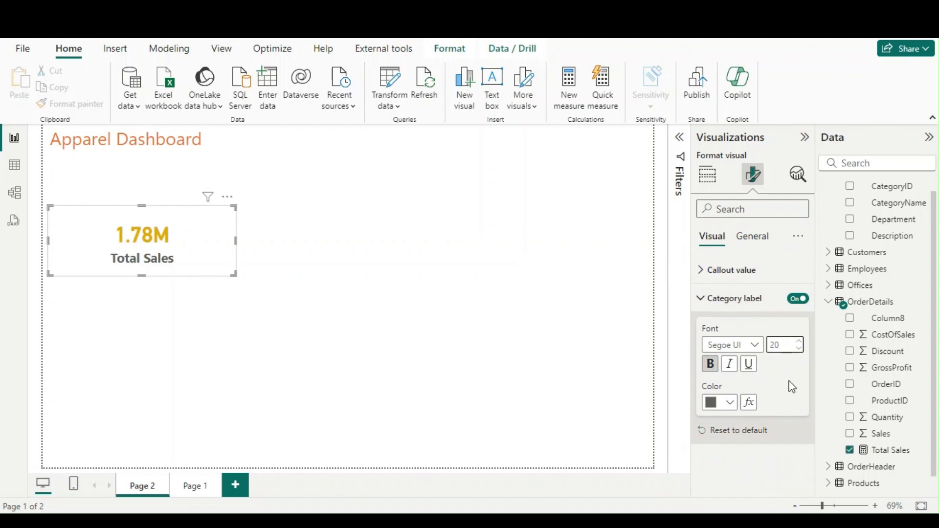
Step: Place a smaller Total Sales card beside the Apparel Dashboard title, with its category label font size reduced to 15
{"action": "left_click_drag", "start_coordinate": [197, 243], "coordinate": [383, 167]}
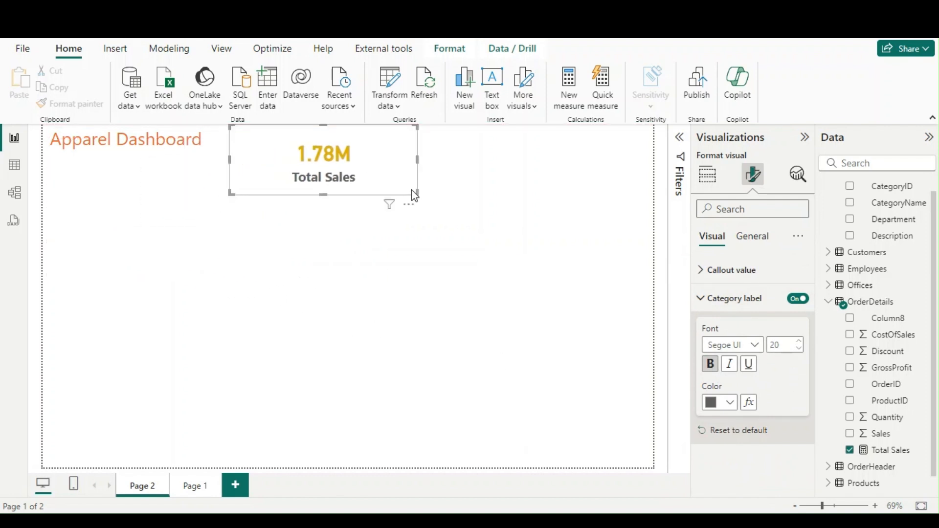
{"action": "left_click_drag", "start_coordinate": [234, 192], "coordinate": [248, 181]}
{"action": "mouse_move", "coordinate": [337, 180]}
{"action": "left_mouse_down"}
{"action": "mouse_move", "coordinate": [340, 168]}
{"action": "mouse_move", "coordinate": [339, 180]}
{"action": "left_mouse_up"}
{"action": "mouse_move", "coordinate": [417, 175]}
{"action": "left_mouse_down"}
{"action": "mouse_move", "coordinate": [385, 166]}
{"action": "mouse_move", "coordinate": [399, 174]}
{"action": "left_mouse_up"}
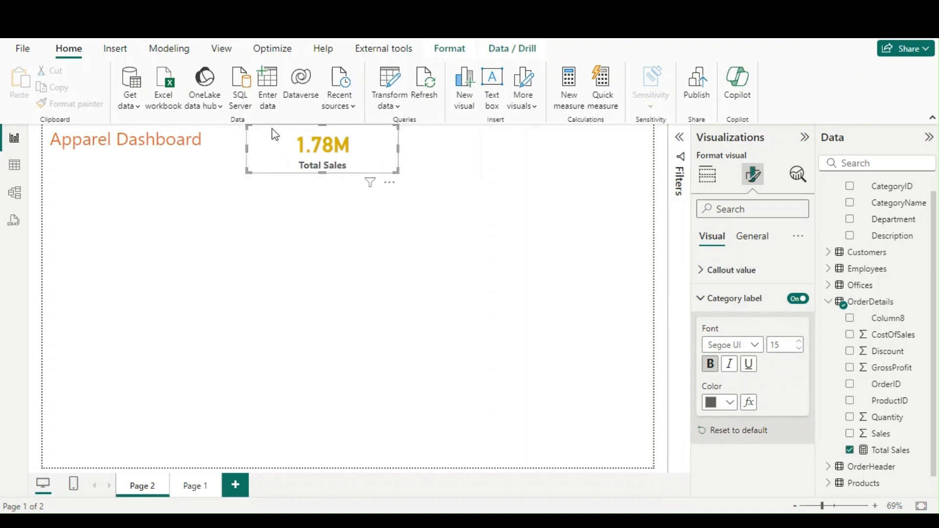
Step: Set the font size of the Total Sales card's callout value to 35
{"action": "left_click", "coordinate": [747, 272]}
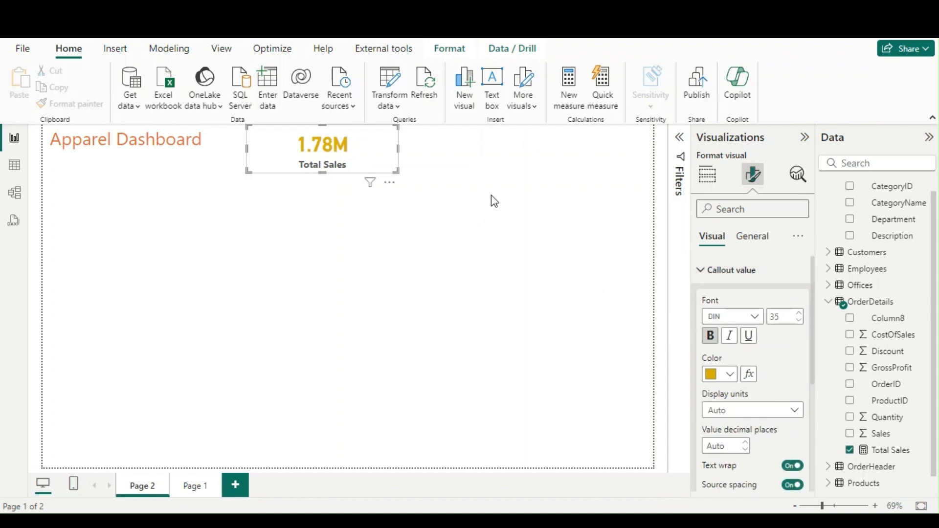
{"action": "left_click", "coordinate": [751, 278]}
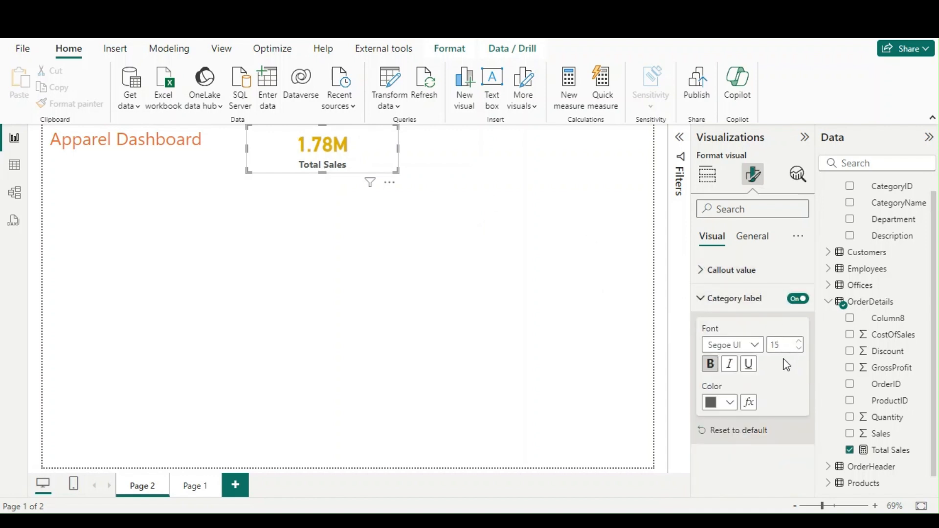
{"action": "left_click", "coordinate": [738, 307]}
Step: Duplicate the Total Sales card and place the copy directly to the right of the original
{"action": "left_click", "coordinate": [383, 168]}
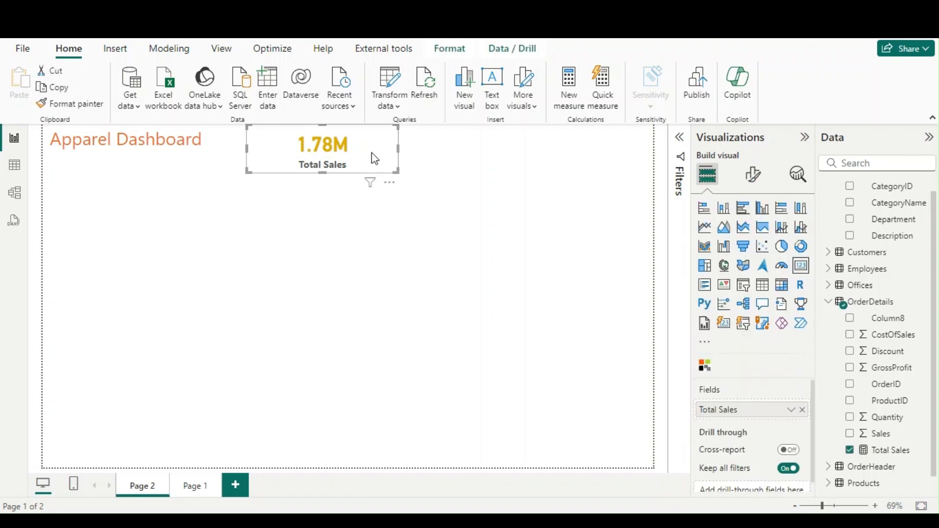
{"action": "key", "text": "ctrl+c"}
{"action": "key", "text": "ctrl+v"}
{"action": "left_click_drag", "start_coordinate": [319, 159], "coordinate": [467, 160]}
Step: Narrow both Total Sales cards to about the same width so they sit side by side without a gap
{"action": "left_click", "coordinate": [397, 162]}
{"action": "left_click_drag", "start_coordinate": [398, 149], "coordinate": [370, 153]}
{"action": "left_click", "coordinate": [473, 154]}
{"action": "left_click_drag", "start_coordinate": [473, 153], "coordinate": [444, 148]}
{"action": "left_click_drag", "start_coordinate": [518, 149], "coordinate": [494, 151]}
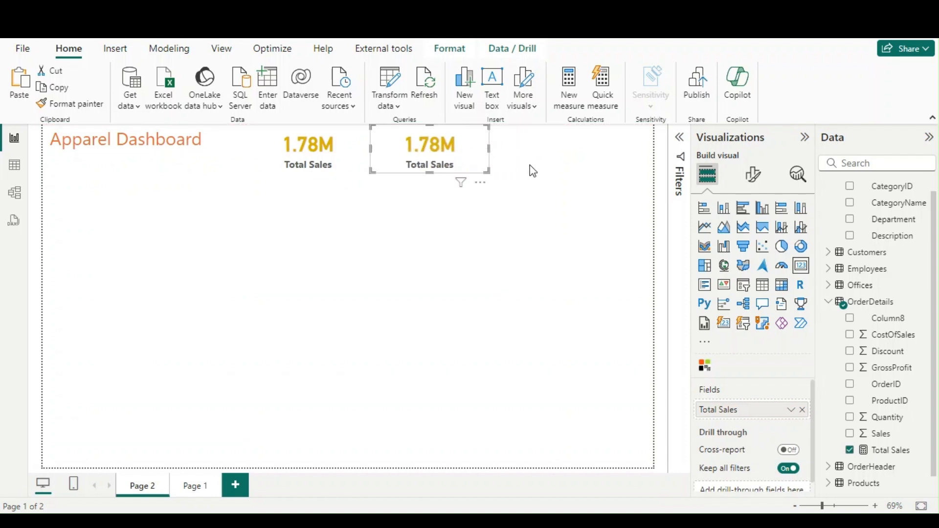
{"action": "left_click", "coordinate": [530, 165]}
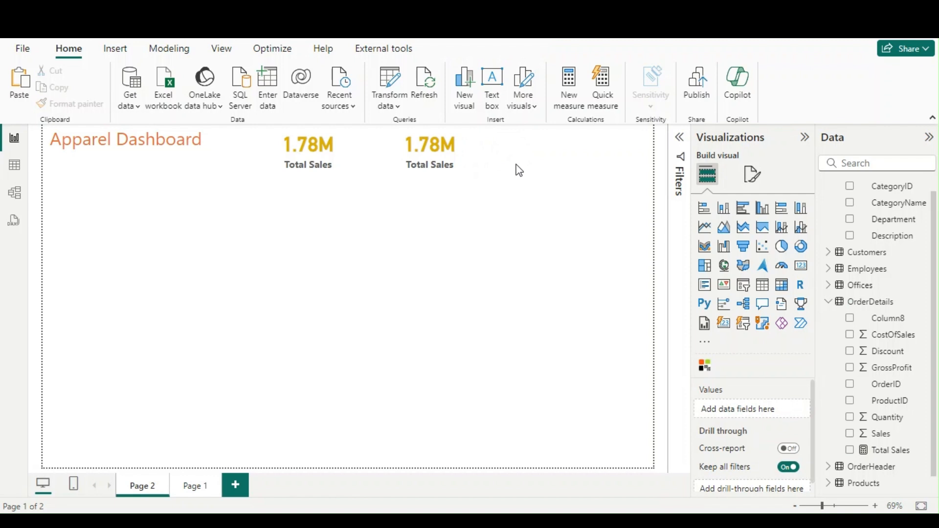
{"action": "left_click", "coordinate": [429, 149]}
{"action": "left_click_drag", "start_coordinate": [446, 156], "coordinate": [544, 160]}
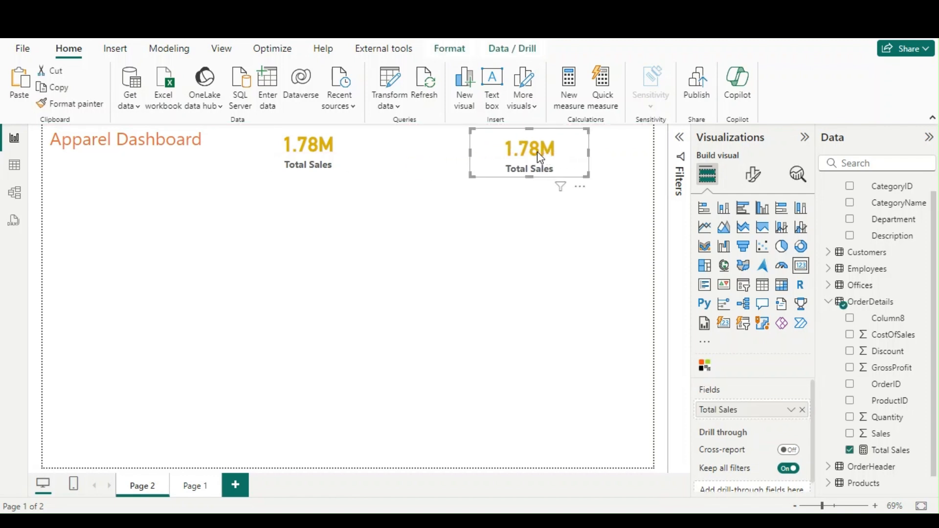
{"action": "key", "text": "ctrl+z"}
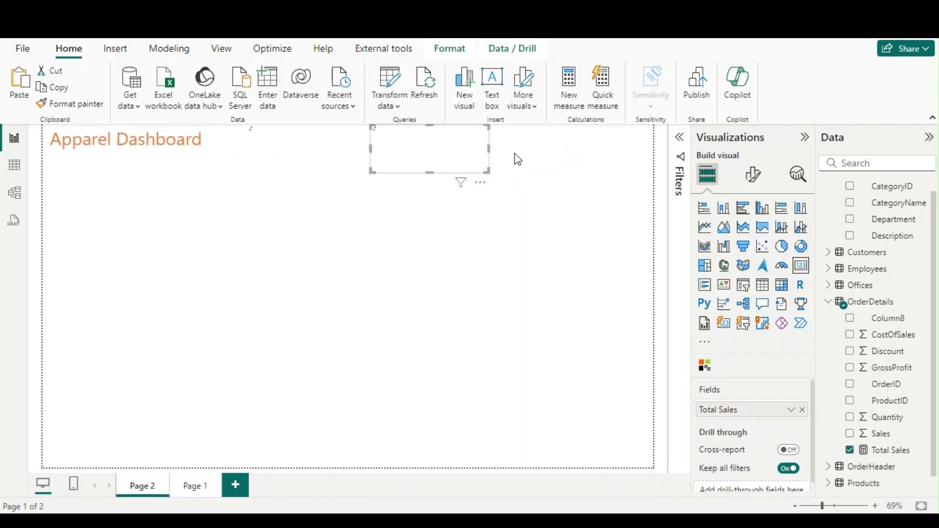
{"action": "left_click", "coordinate": [411, 195]}
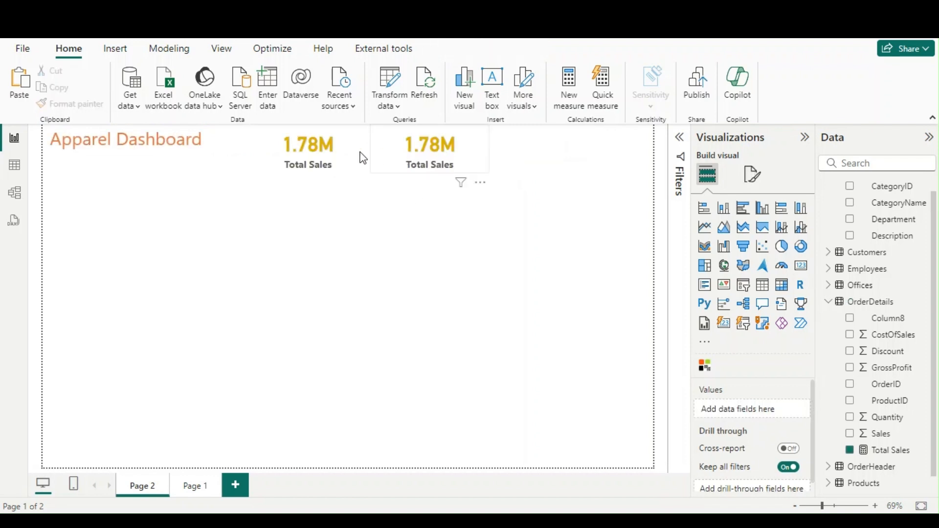
Step: Paste a third Total Sales card and place it in the same row near the page's right edge
{"action": "left_click", "coordinate": [323, 151]}
{"action": "left_click", "coordinate": [415, 149]}
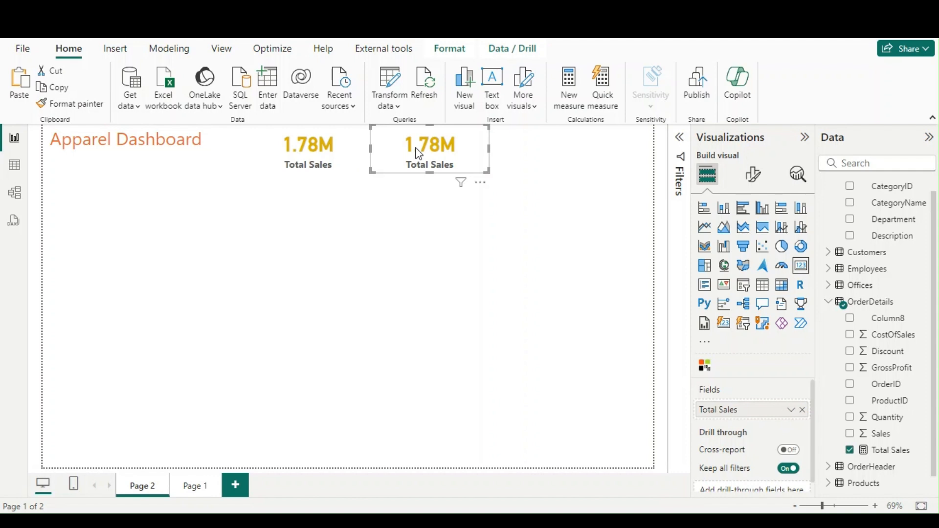
{"action": "key", "text": "ctrl+v"}
{"action": "left_click_drag", "start_coordinate": [444, 152], "coordinate": [581, 150]}
{"action": "left_click", "coordinate": [545, 201]}
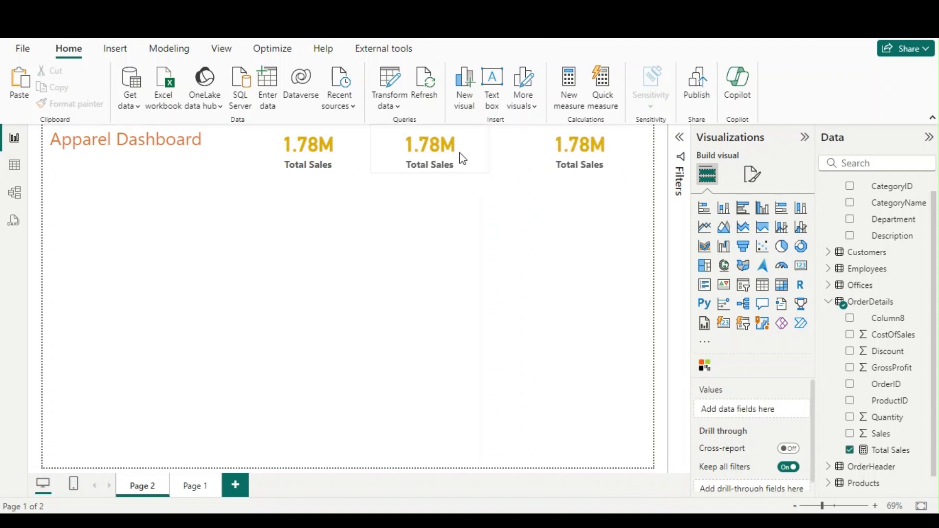
Step: Replace Total Sales in the middle card with the Quantity field from the OrderDetails table
{"action": "left_click", "coordinate": [392, 161]}
{"action": "left_click", "coordinate": [314, 153]}
{"action": "left_click", "coordinate": [443, 157]}
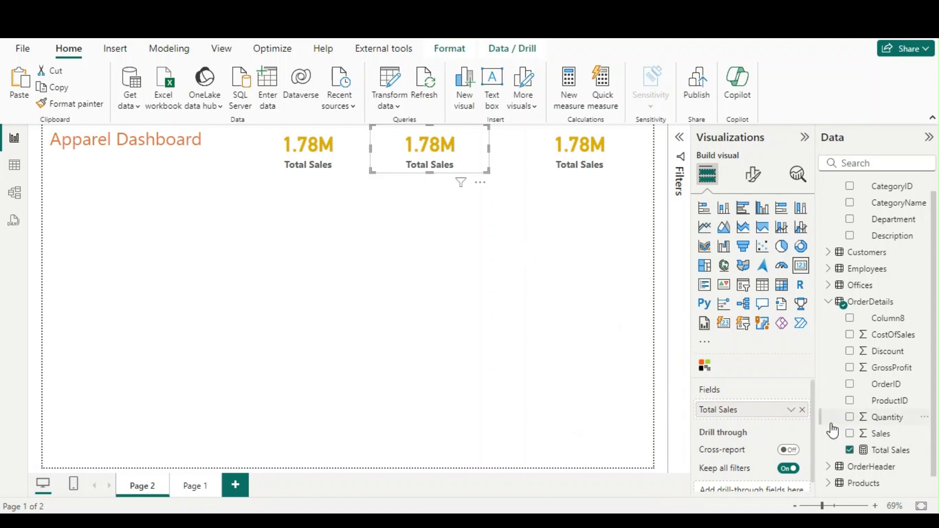
{"action": "left_click", "coordinate": [801, 410]}
{"action": "left_click_drag", "start_coordinate": [869, 421], "coordinate": [846, 417]}
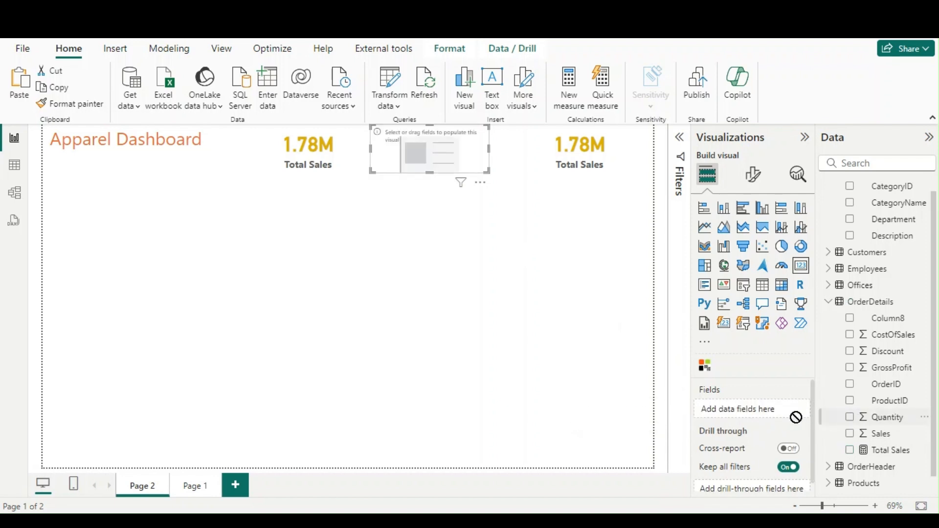
{"action": "left_click_drag", "start_coordinate": [757, 417], "coordinate": [752, 415]}
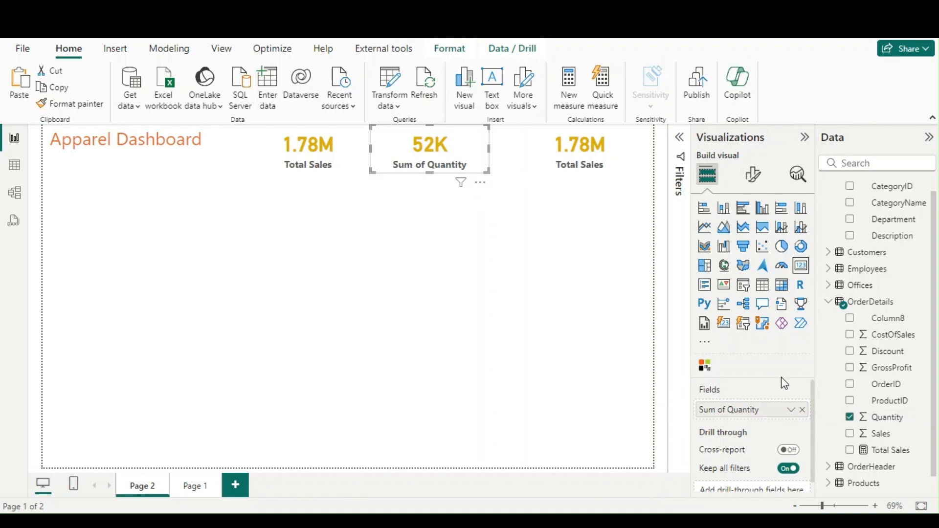
Step: Rename the middle card's quantity field to Total Quantity for this visual
{"action": "left_click", "coordinate": [791, 410]}
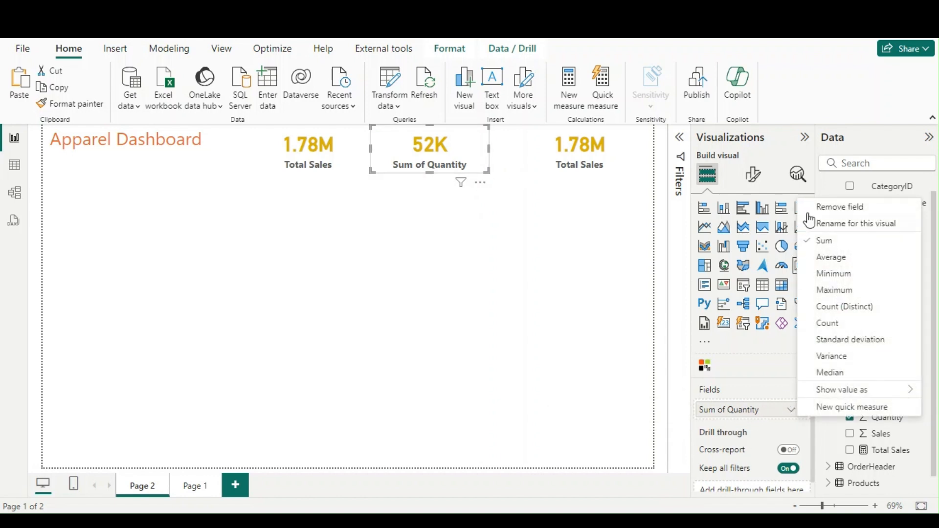
{"action": "left_click", "coordinate": [856, 224]}
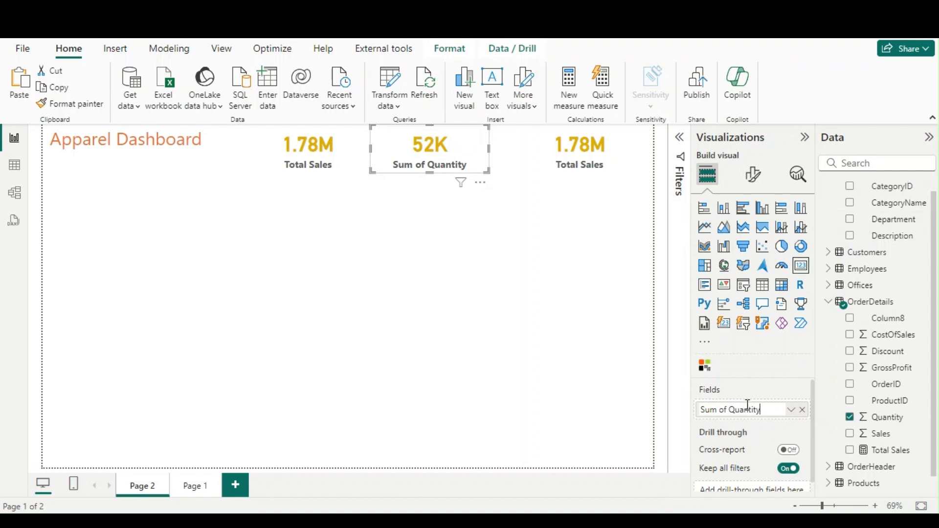
{"action": "key", "text": "shift+Home"}
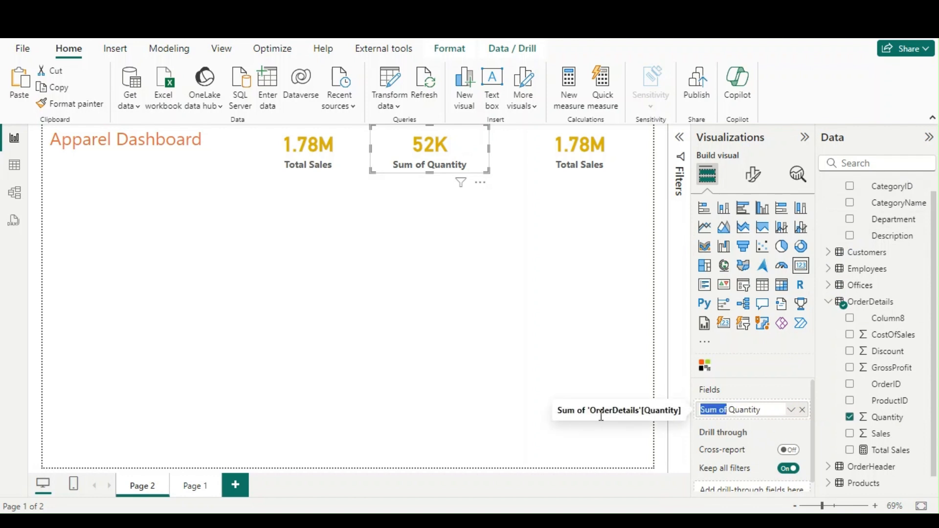
{"action": "type", "text": "Total"}
{"action": "key", "text": "Return"}
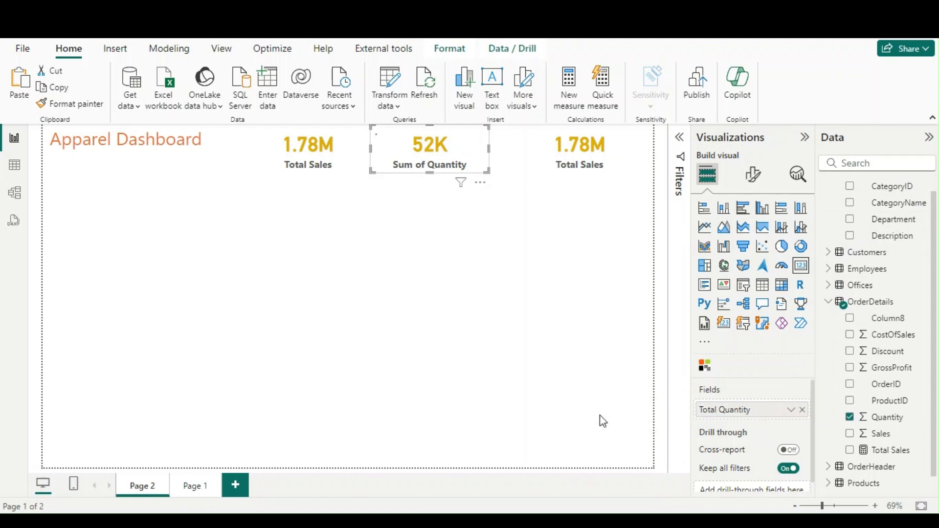
Step: Replace Total Sales in the third card with the OrderID field from the OrderHeader table
{"action": "left_click", "coordinate": [319, 177]}
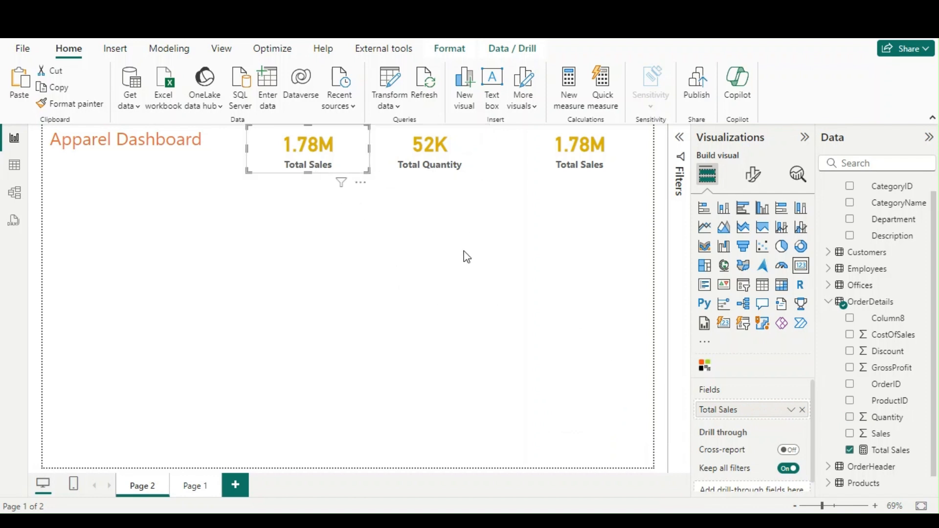
{"action": "left_click", "coordinate": [426, 164]}
{"action": "left_click", "coordinate": [594, 159]}
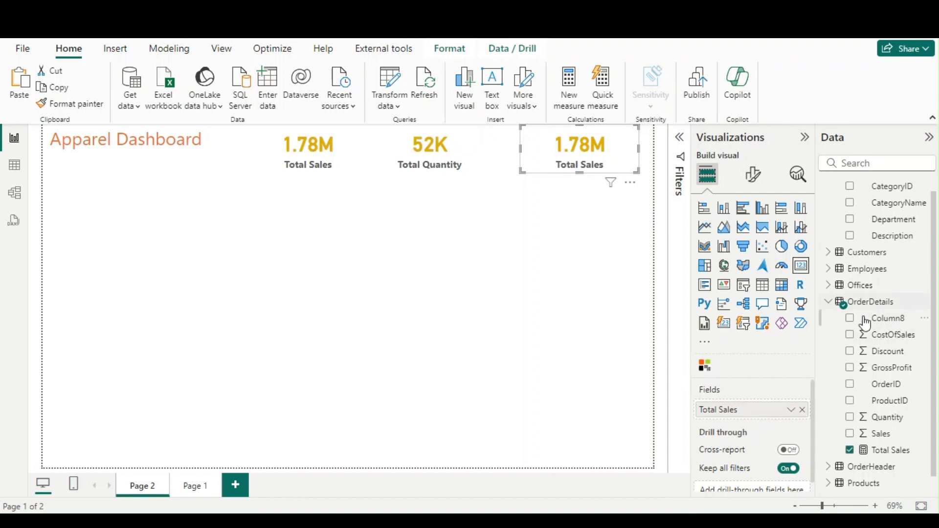
{"action": "left_click", "coordinate": [828, 467]}
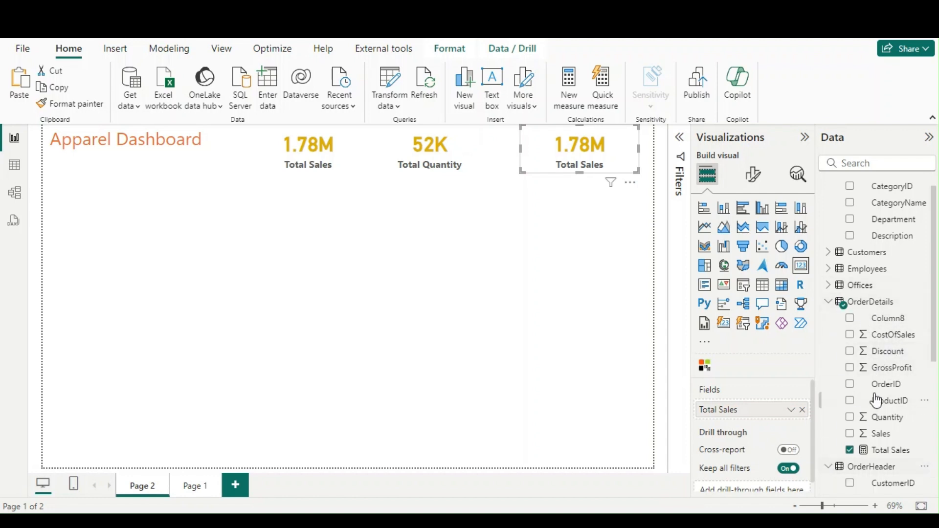
{"action": "scroll", "coordinate": [875, 400], "scroll_direction": "down", "scroll_amount": 5}
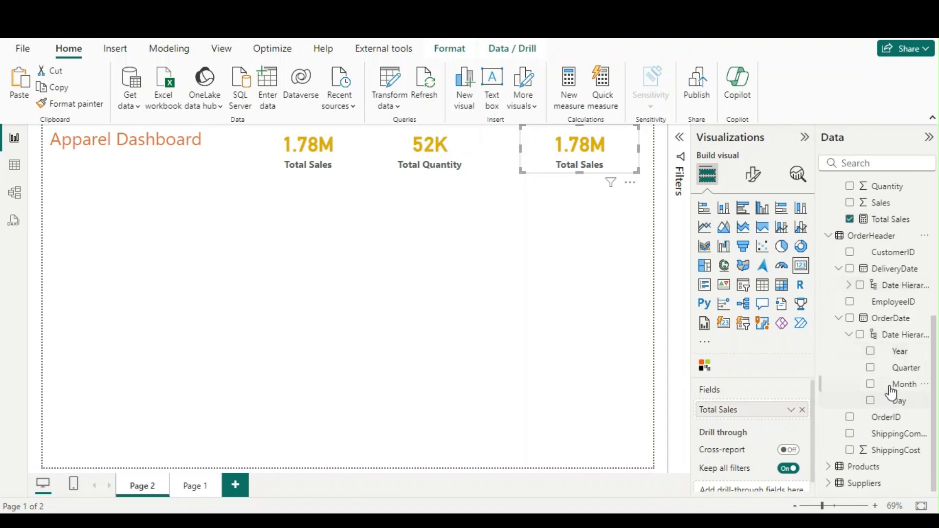
{"action": "left_click", "coordinate": [803, 411]}
{"action": "left_click", "coordinate": [849, 416]}
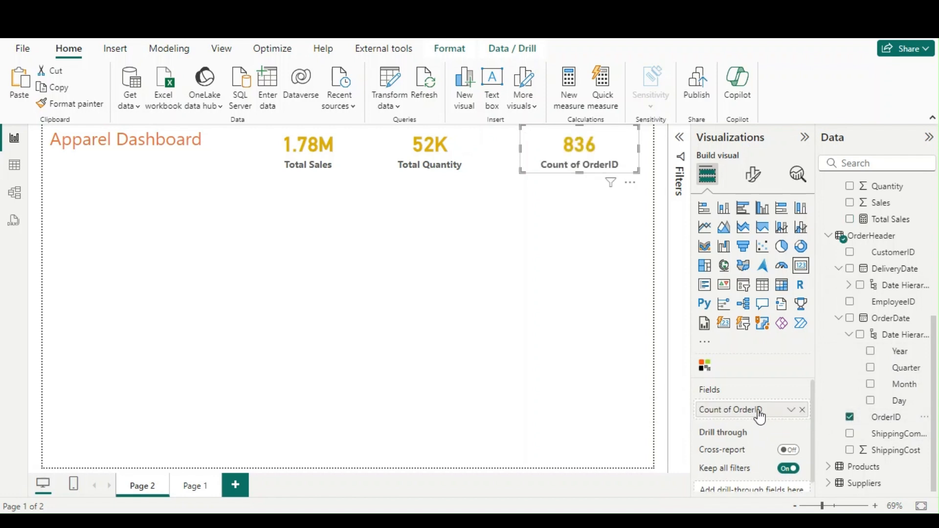
Step: Rename the third card's count field to # OrderID for this visual
{"action": "left_click", "coordinate": [790, 411]}
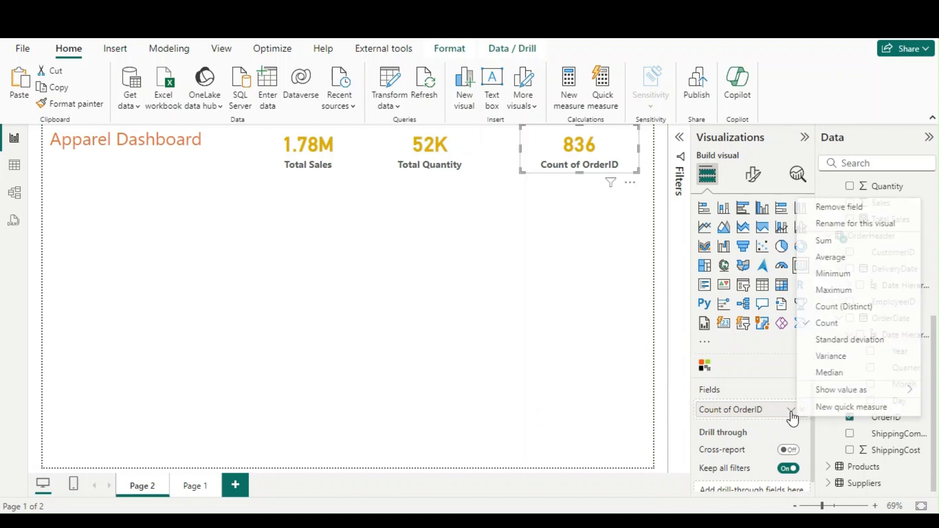
{"action": "left_click", "coordinate": [849, 226]}
{"action": "left_click_drag", "start_coordinate": [735, 409], "coordinate": [635, 407]}
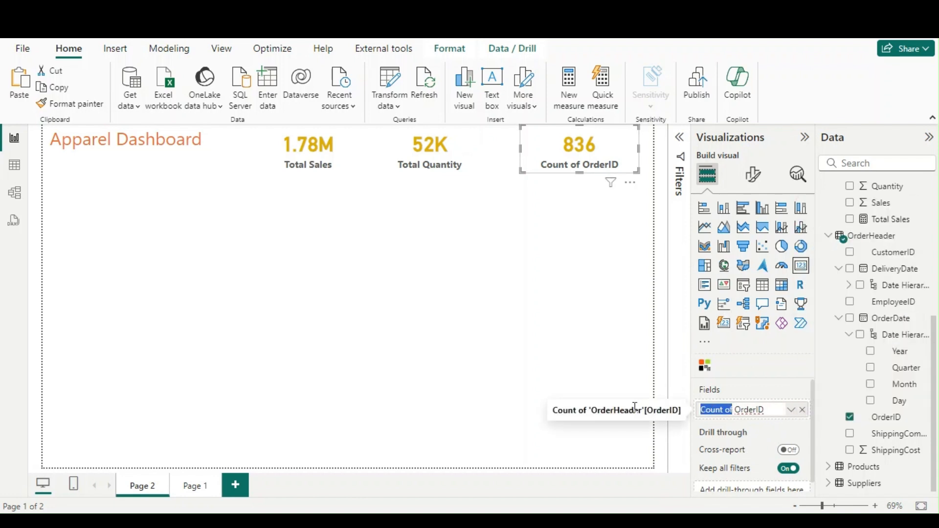
{"action": "type", "text": "#"}
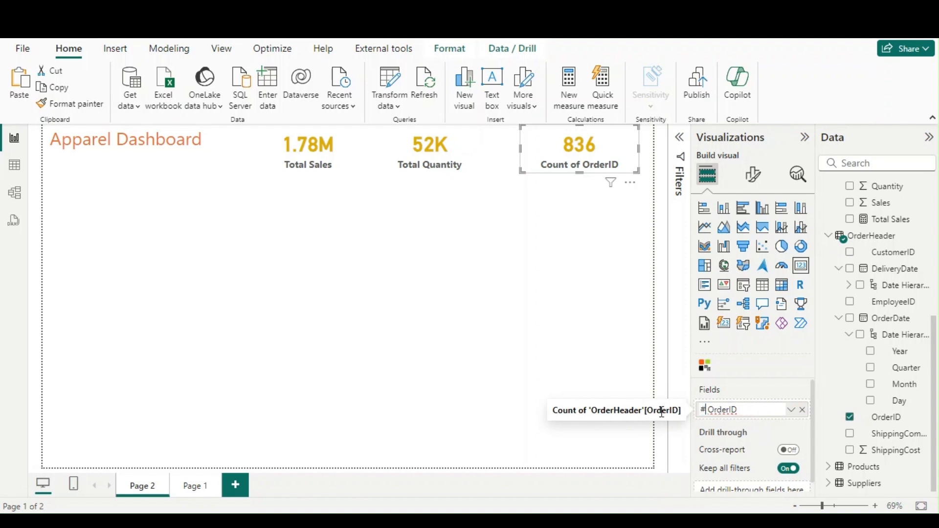
{"action": "key", "text": "BackSpace"}
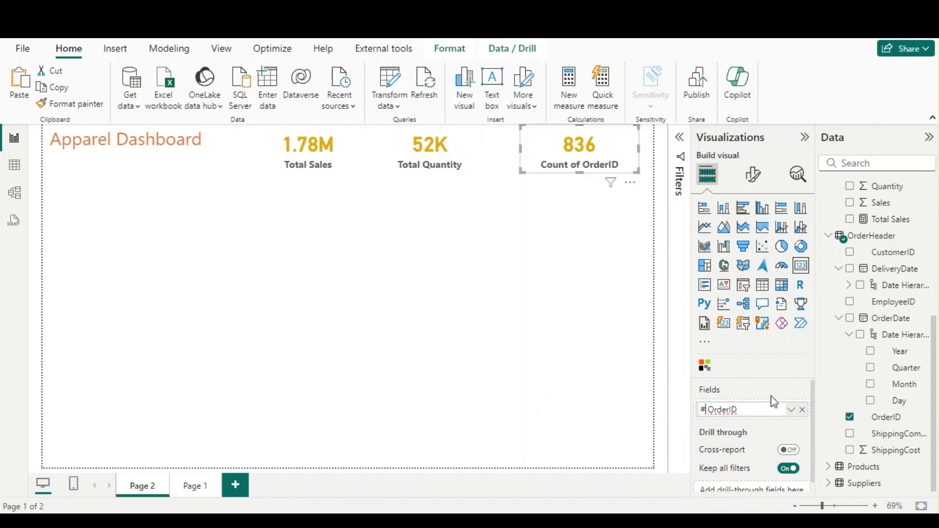
{"action": "key", "text": "Return"}
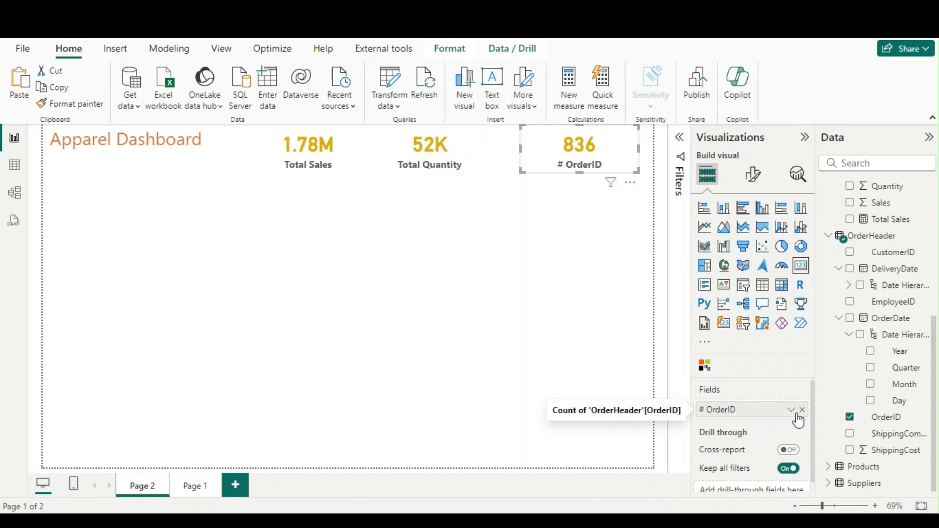
Step: Switch the third card's OrderID aggregation to Count (Distinct)
{"action": "left_click", "coordinate": [791, 413]}
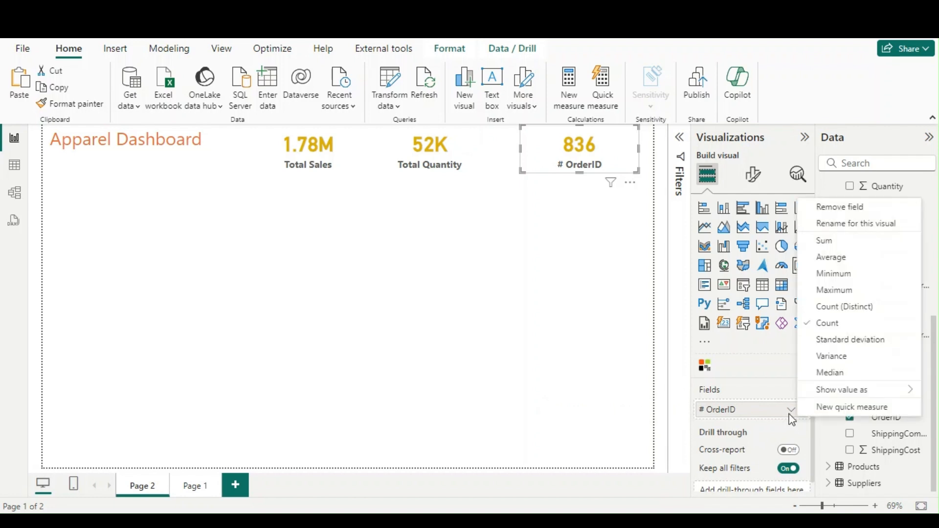
{"action": "left_click", "coordinate": [844, 309]}
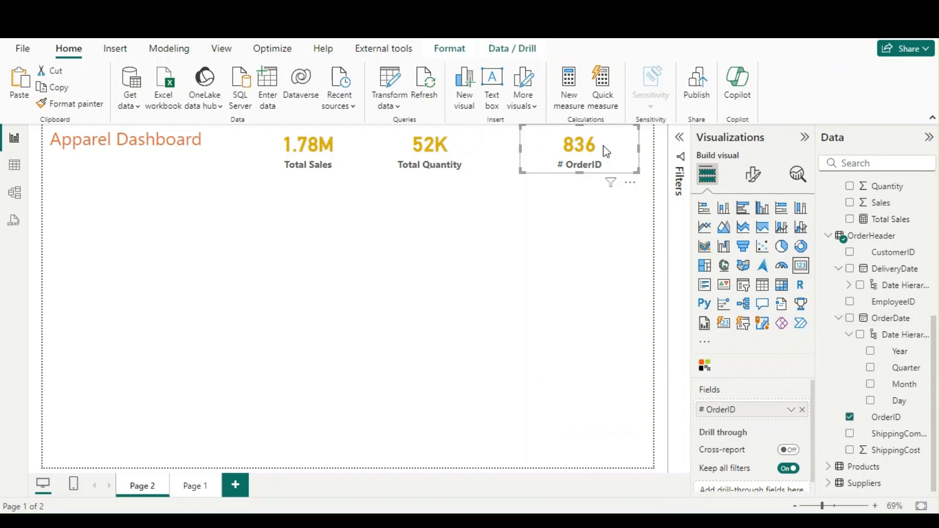
{"action": "left_click", "coordinate": [597, 208]}
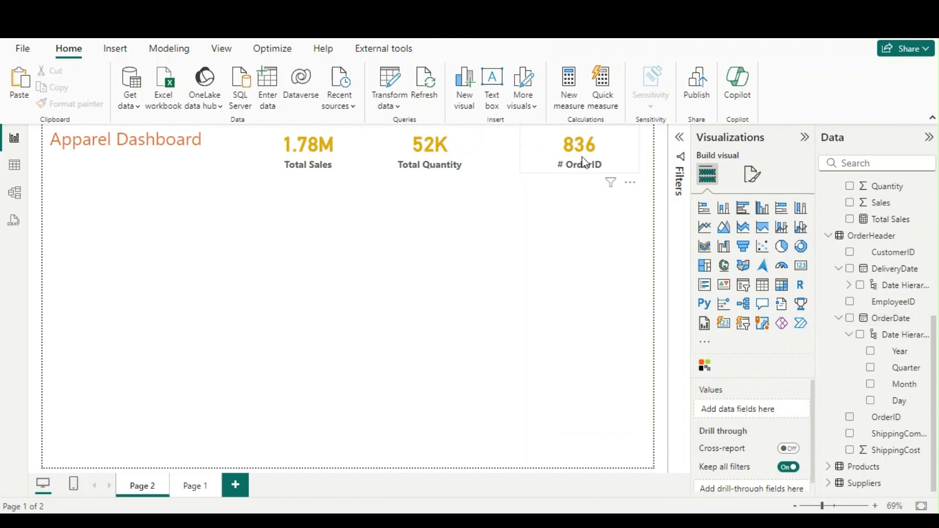
Step: Nudge the # OrderID card slightly left to even out the spacing of the card row
{"action": "left_click", "coordinate": [544, 165]}
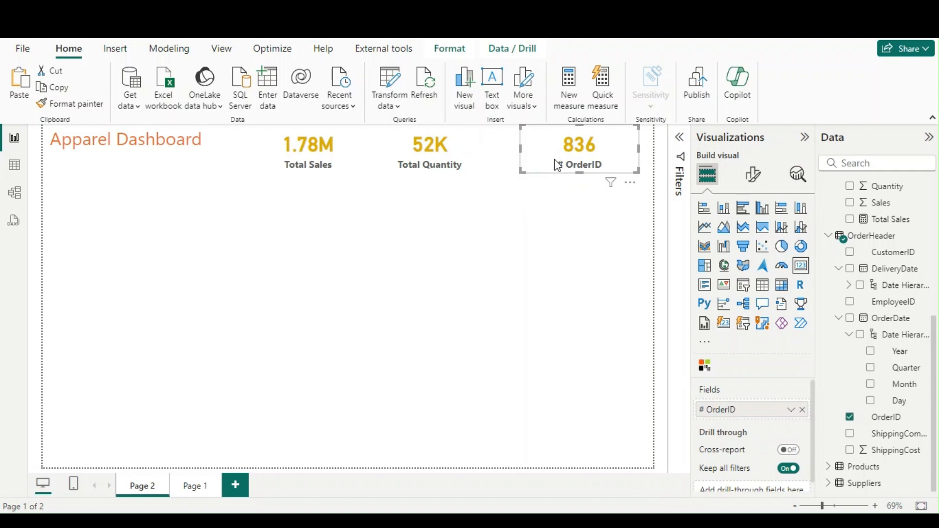
{"action": "key", "text": "Left"}
{"action": "key", "text": "Left"}
{"action": "key", "text": "Left"}
{"action": "key", "text": "Left"}
{"action": "key", "text": "Left"}
{"action": "key", "text": "Left"}
{"action": "key", "text": "Left"}
{"action": "key", "text": "Left"}
{"action": "key", "text": "Left"}
{"action": "key", "text": "Left"}
{"action": "key", "text": "Left"}
{"action": "key", "text": "Left"}
{"action": "key", "text": "Left"}
{"action": "key", "text": "Left"}
{"action": "key", "text": "Left"}
{"action": "key", "text": "Left"}
{"action": "key", "text": "Left"}
{"action": "key", "text": "Left"}
{"action": "key", "text": "Left"}
{"action": "key", "text": "Left"}
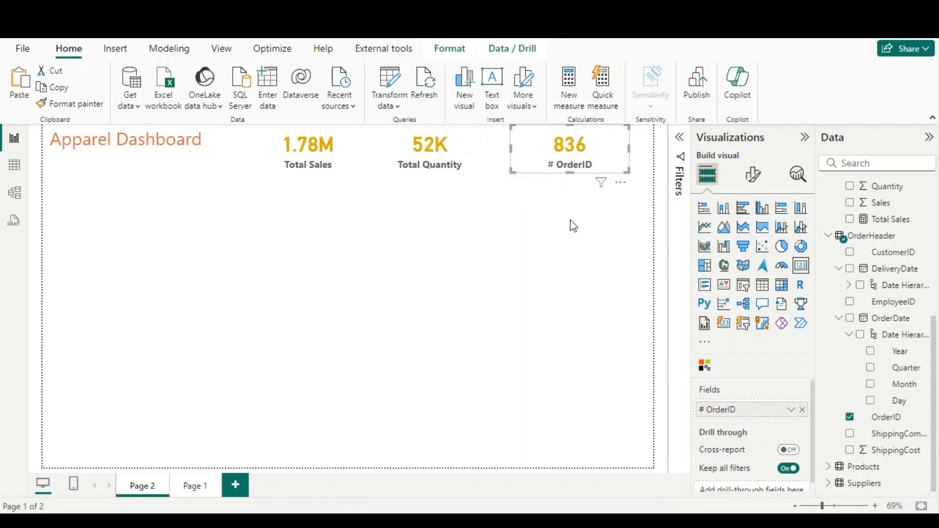
{"action": "left_click", "coordinate": [568, 201]}
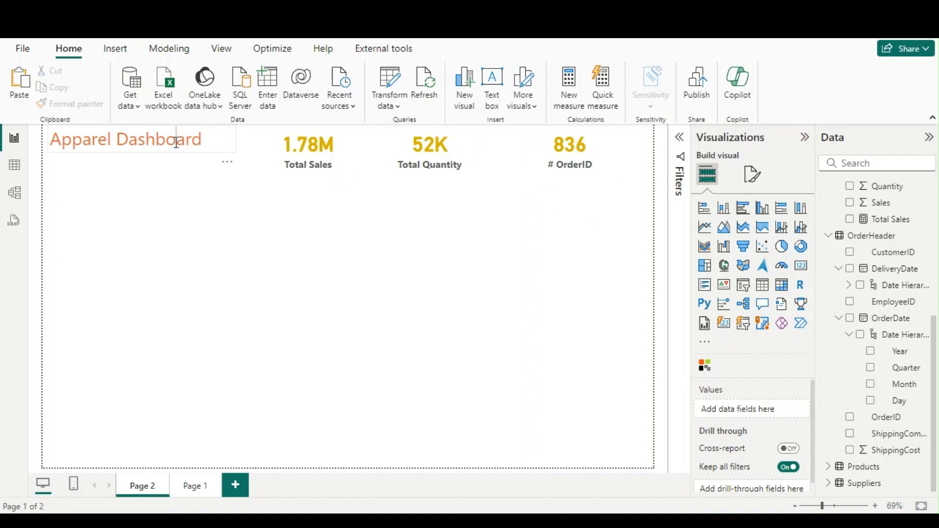
Step: Make the Apparel Dashboard title bold and enlarge its text box slightly
{"action": "triple_click", "coordinate": [177, 140]}
{"action": "left_click", "coordinate": [260, 194]}
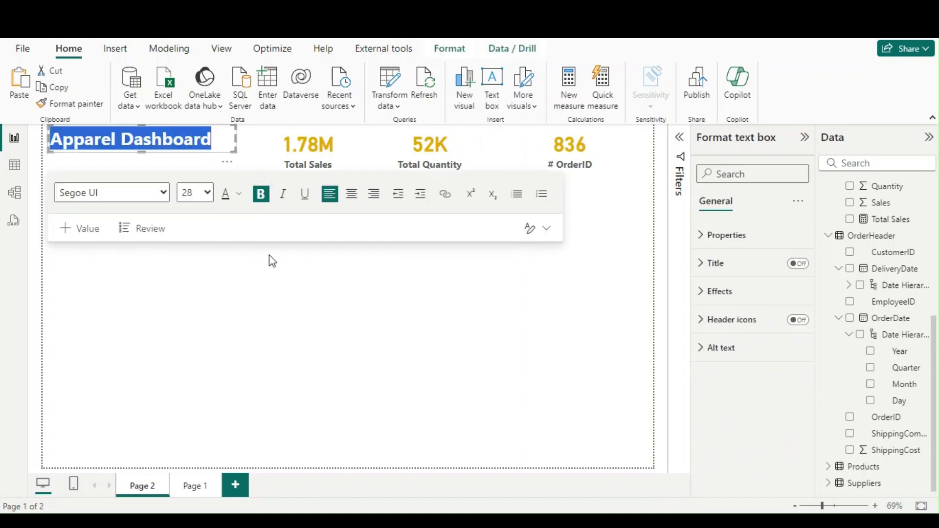
{"action": "left_click", "coordinate": [268, 258]}
{"action": "left_click", "coordinate": [166, 139]}
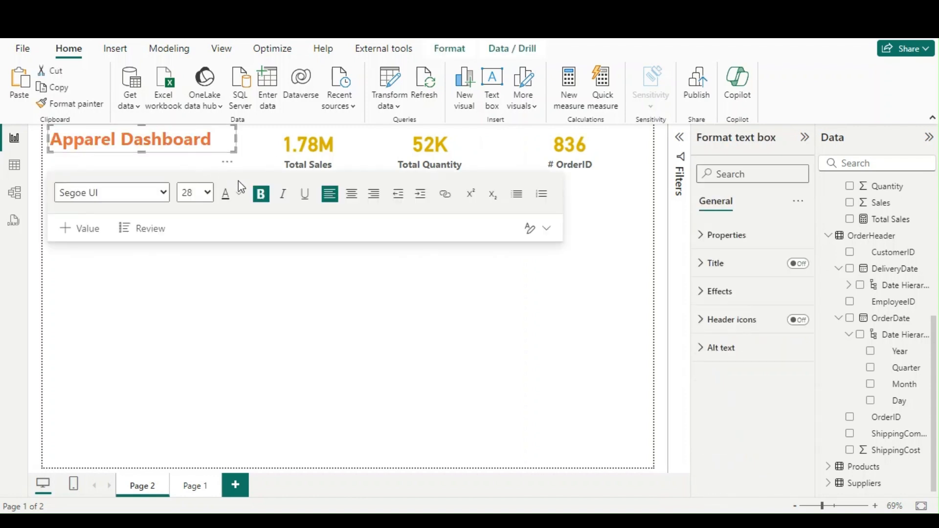
{"action": "left_click_drag", "start_coordinate": [237, 153], "coordinate": [244, 162]}
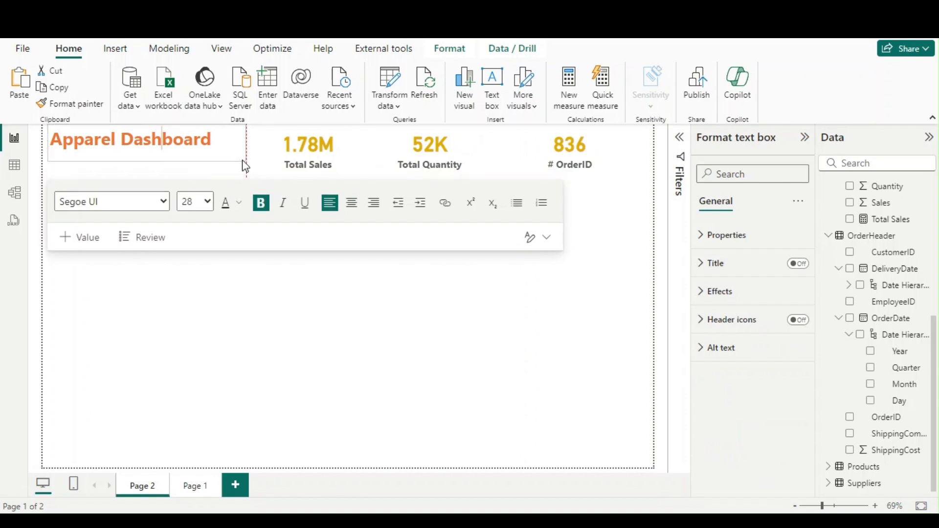
{"action": "left_click", "coordinate": [306, 302]}
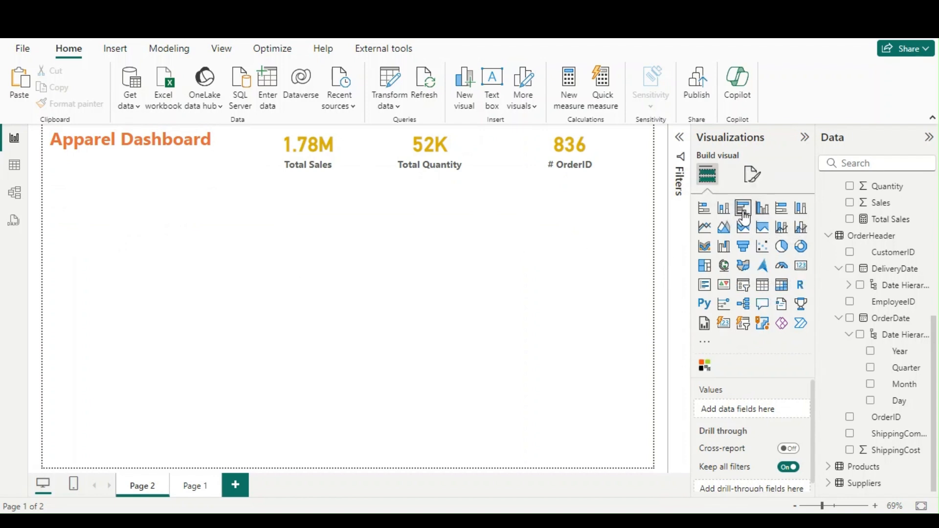
Step: Add a stacked column chart of Total Sales by CategoryName below the title and enlarge it
{"action": "left_click_drag", "start_coordinate": [724, 208], "coordinate": [148, 259]}
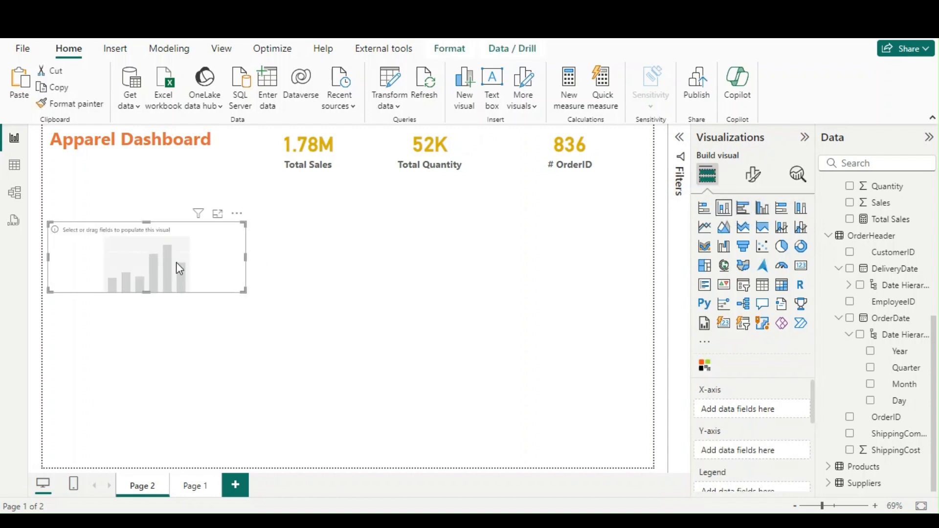
{"action": "left_click", "coordinate": [851, 220]}
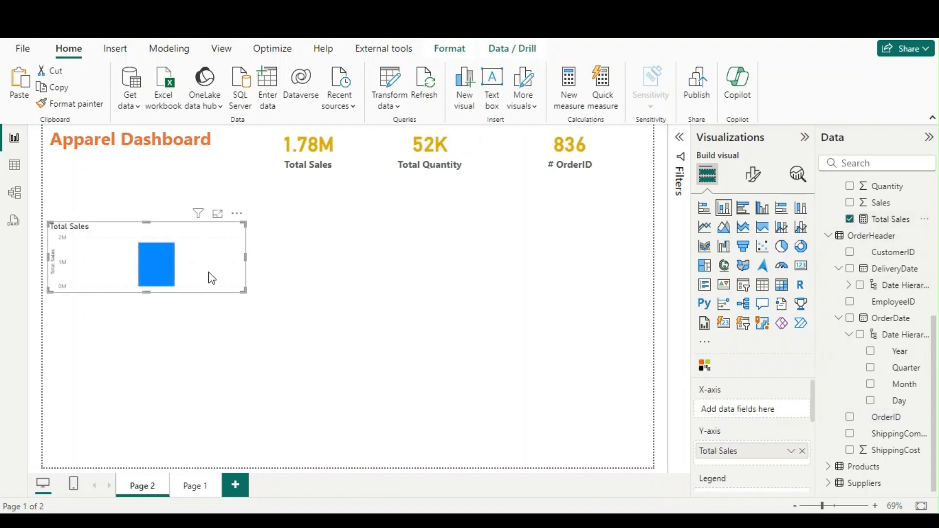
{"action": "scroll", "coordinate": [881, 268], "scroll_direction": "up", "scroll_amount": 5}
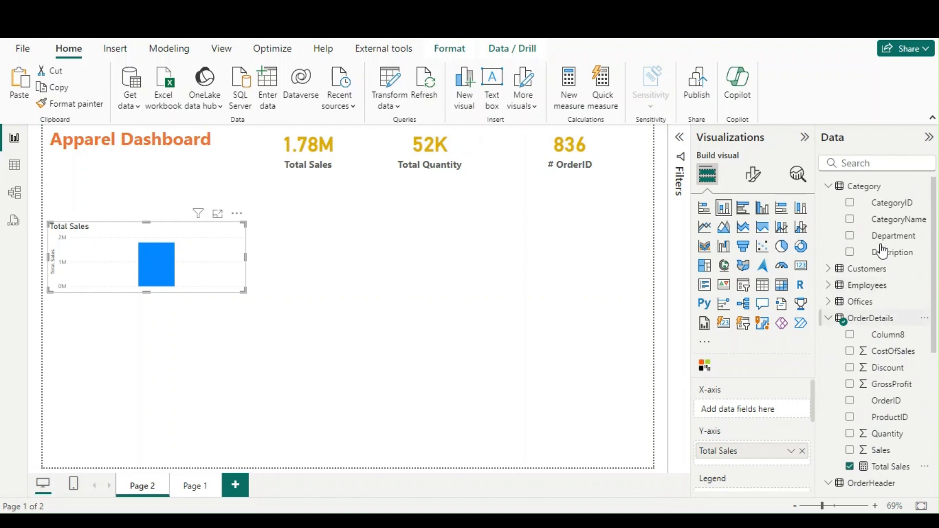
{"action": "left_click", "coordinate": [850, 223]}
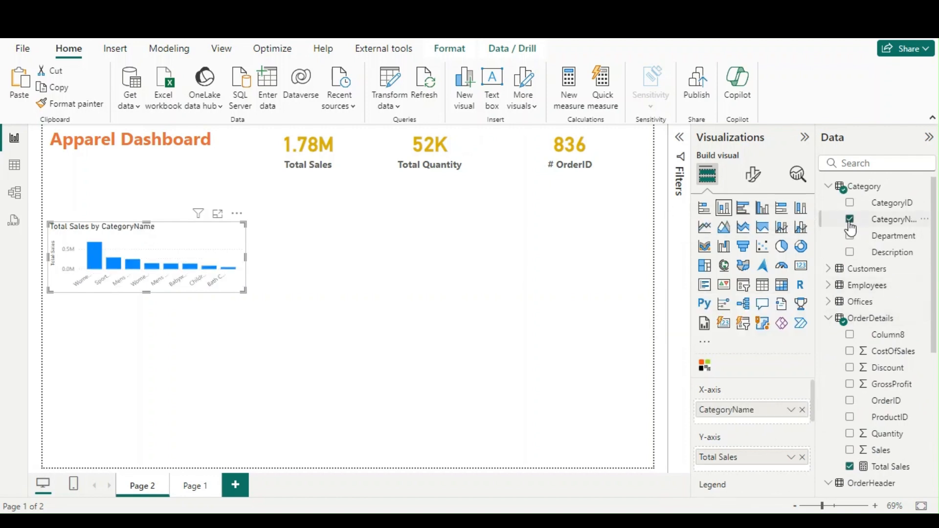
{"action": "left_click_drag", "start_coordinate": [245, 291], "coordinate": [291, 335]}
Step: Open the category chart in focus mode and turn on its data labels
{"action": "left_click", "coordinate": [264, 215]}
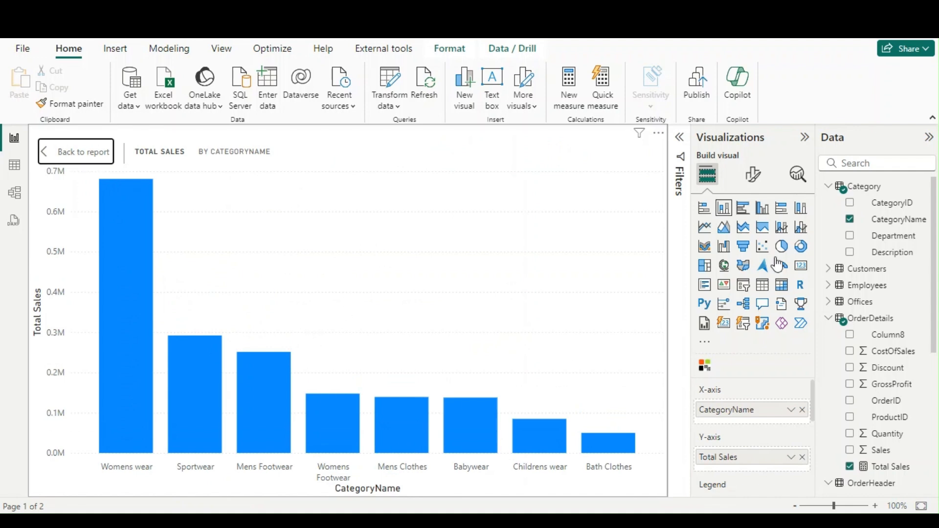
{"action": "left_click", "coordinate": [757, 175]}
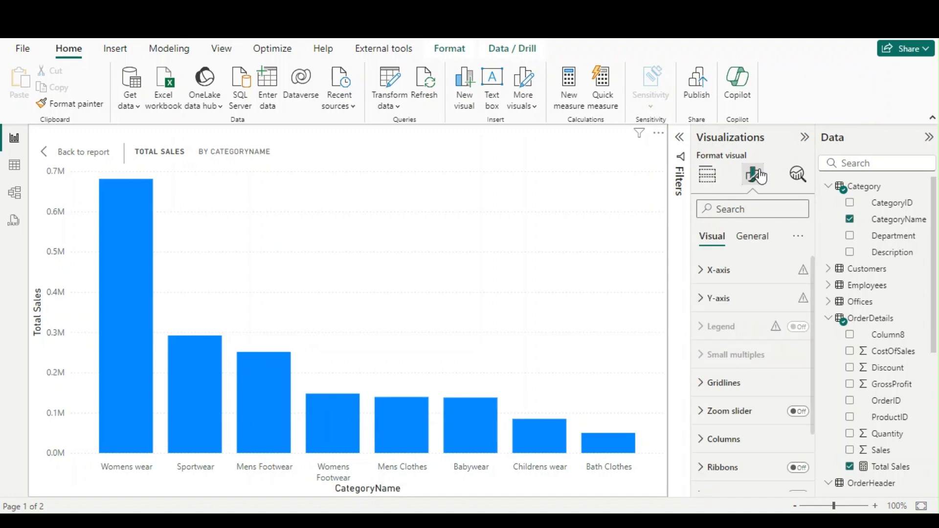
{"action": "scroll", "coordinate": [770, 390], "scroll_direction": "down", "scroll_amount": 3}
{"action": "left_click", "coordinate": [796, 422]}
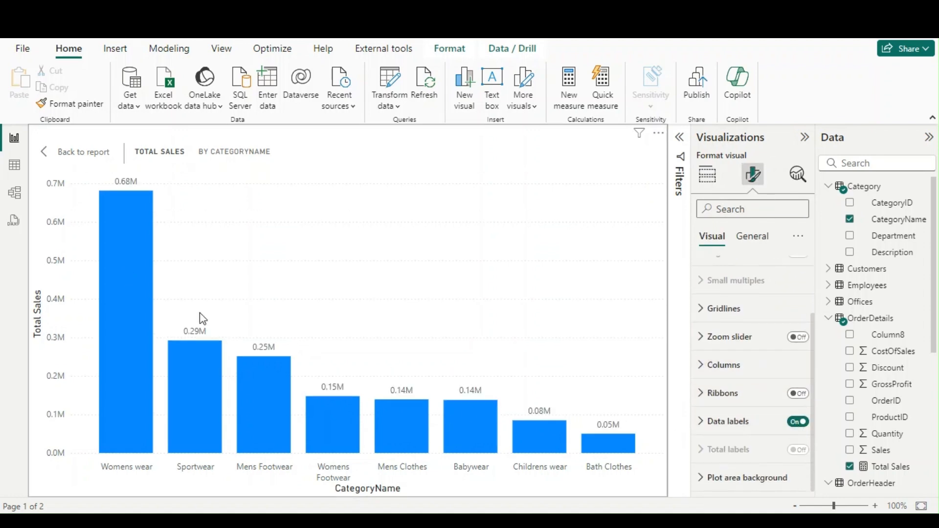
Step: Try showing the title in the chart's data labels
{"action": "left_click", "coordinate": [708, 421]}
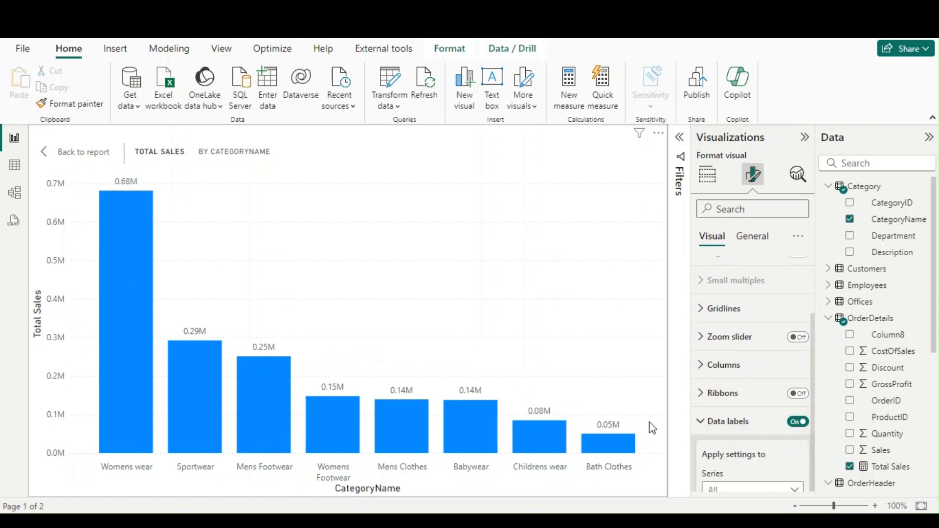
{"action": "scroll", "coordinate": [738, 361], "scroll_direction": "down", "scroll_amount": 4}
{"action": "scroll", "coordinate": [757, 352], "scroll_direction": "up", "scroll_amount": 2}
{"action": "scroll", "coordinate": [780, 351], "scroll_direction": "down", "scroll_amount": 2}
{"action": "scroll", "coordinate": [778, 354], "scroll_direction": "down", "scroll_amount": 2}
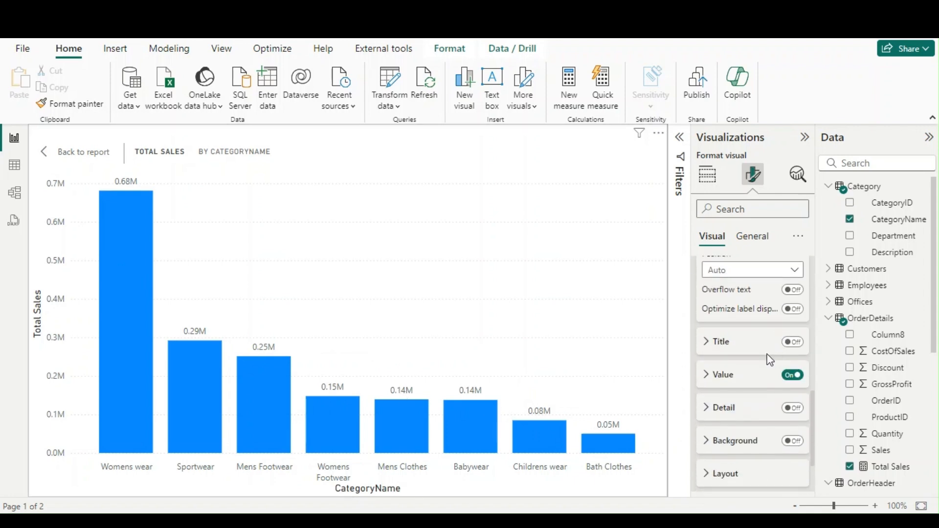
{"action": "left_click", "coordinate": [793, 343]}
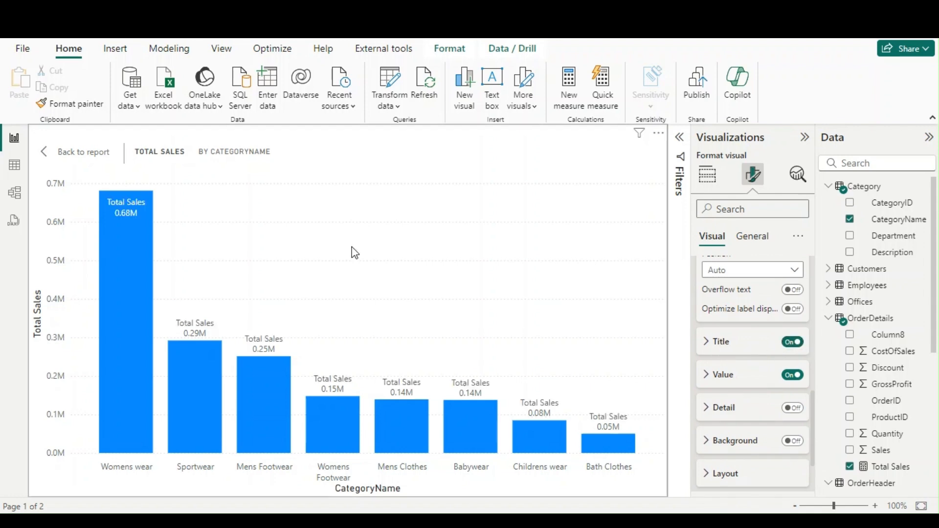
{"action": "left_click", "coordinate": [793, 344]}
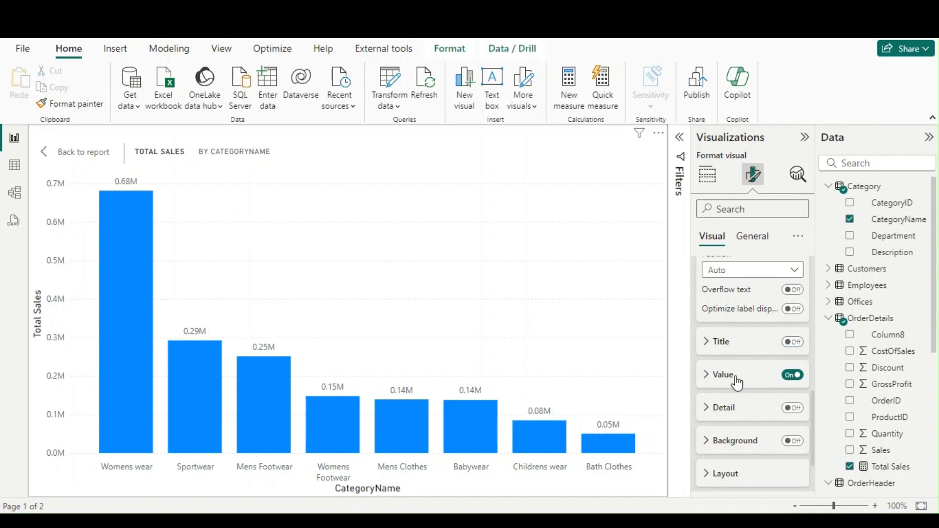
Step: Look through the chart's remaining data label and column formatting options
{"action": "scroll", "coordinate": [729, 415], "scroll_direction": "down", "scroll_amount": 2}
{"action": "scroll", "coordinate": [729, 415], "scroll_direction": "up", "scroll_amount": 2}
{"action": "scroll", "coordinate": [729, 414], "scroll_direction": "down", "scroll_amount": 2}
{"action": "scroll", "coordinate": [729, 415], "scroll_direction": "up", "scroll_amount": 10}
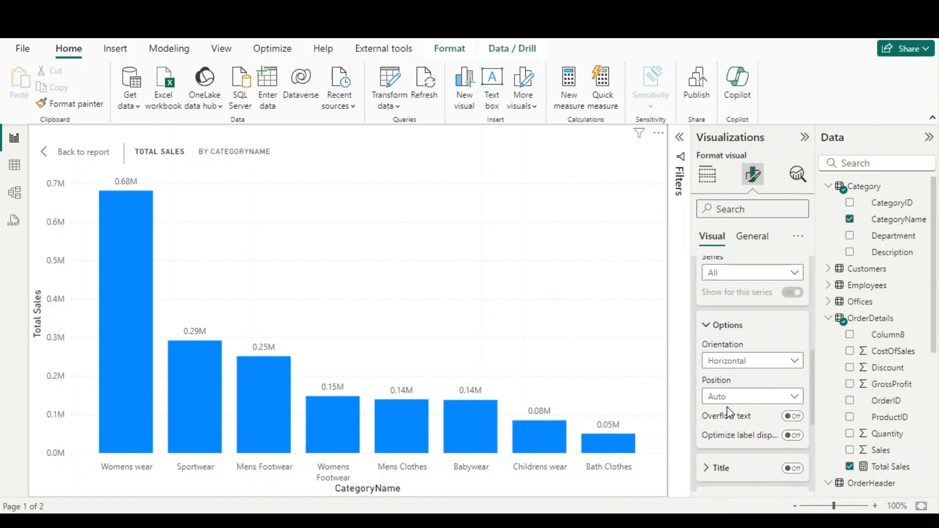
{"action": "left_click", "coordinate": [739, 378]}
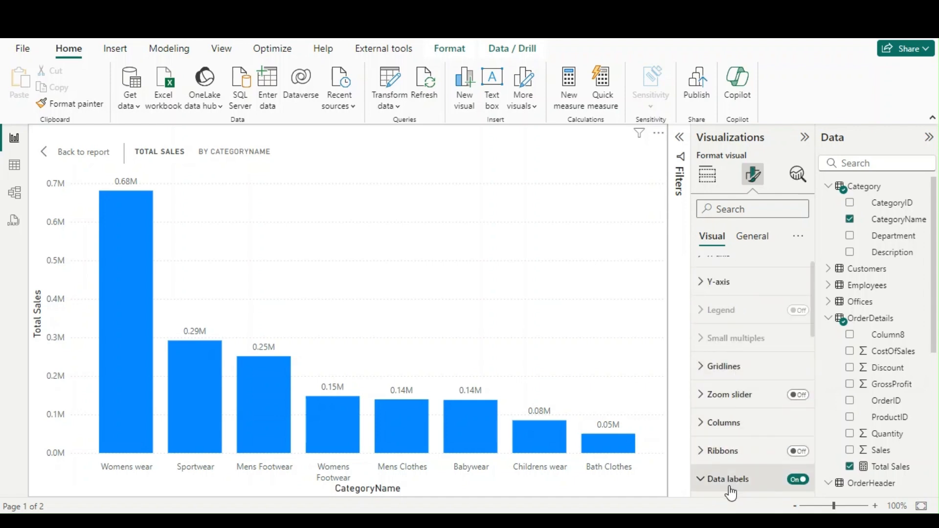
{"action": "scroll", "coordinate": [751, 392], "scroll_direction": "down", "scroll_amount": 1}
{"action": "scroll", "coordinate": [758, 381], "scroll_direction": "up", "scroll_amount": 2}
{"action": "scroll", "coordinate": [760, 377], "scroll_direction": "down", "scroll_amount": 2}
{"action": "left_click", "coordinate": [734, 422]}
{"action": "scroll", "coordinate": [749, 382], "scroll_direction": "down", "scroll_amount": 5}
{"action": "scroll", "coordinate": [753, 372], "scroll_direction": "up", "scroll_amount": 6}
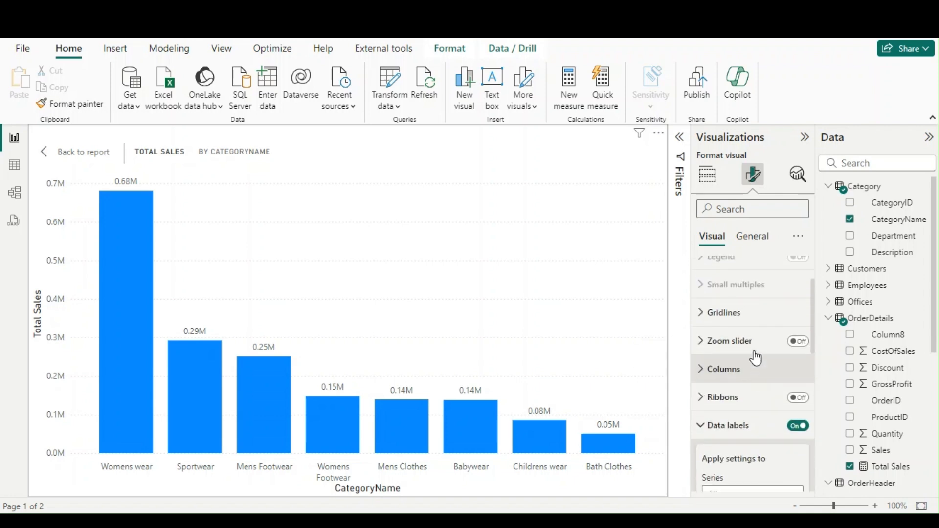
Step: Turn on the visual border for the category chart and return to the report page
{"action": "left_click", "coordinate": [756, 247]}
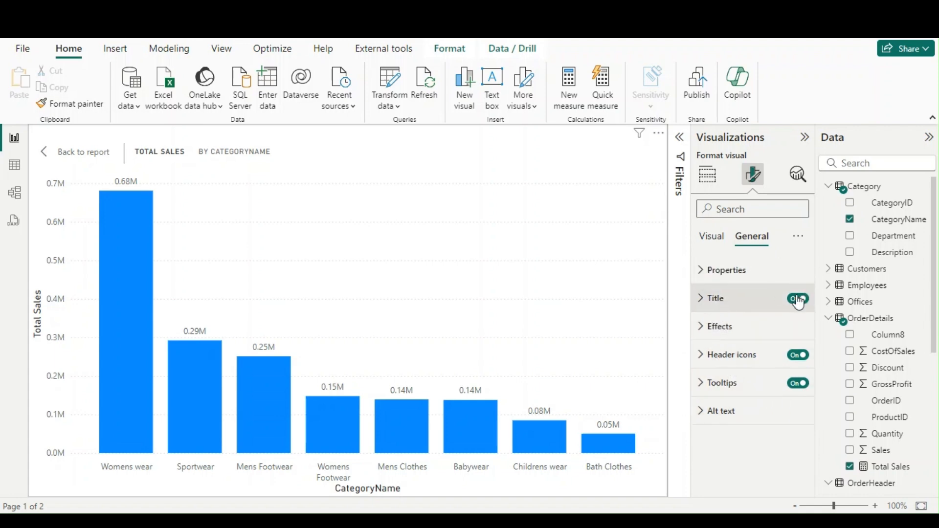
{"action": "left_click", "coordinate": [715, 335]}
{"action": "scroll", "coordinate": [720, 333], "scroll_direction": "down", "scroll_amount": 3}
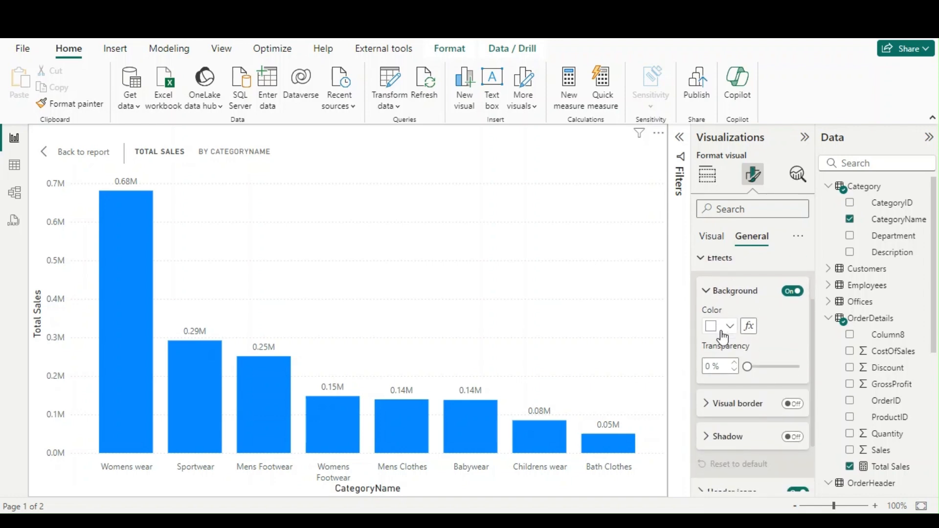
{"action": "left_click", "coordinate": [793, 336]}
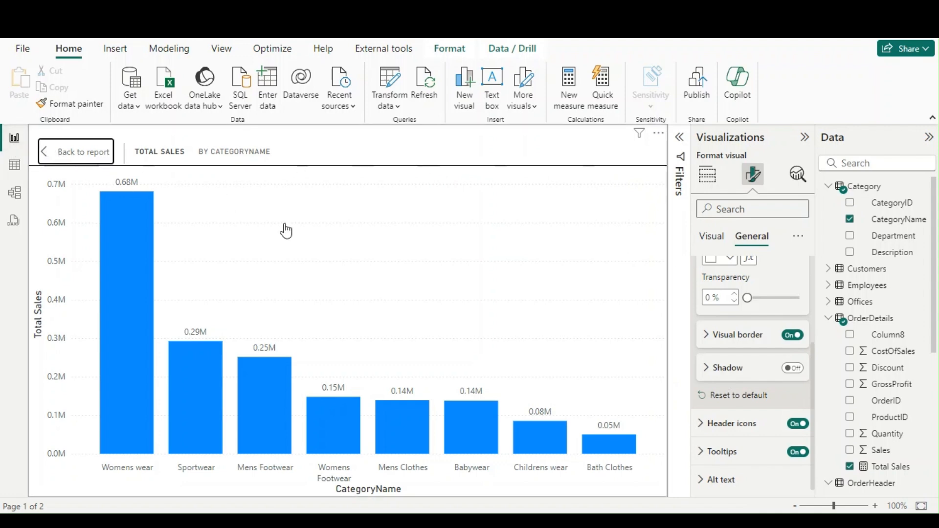
{"action": "left_click", "coordinate": [304, 281]}
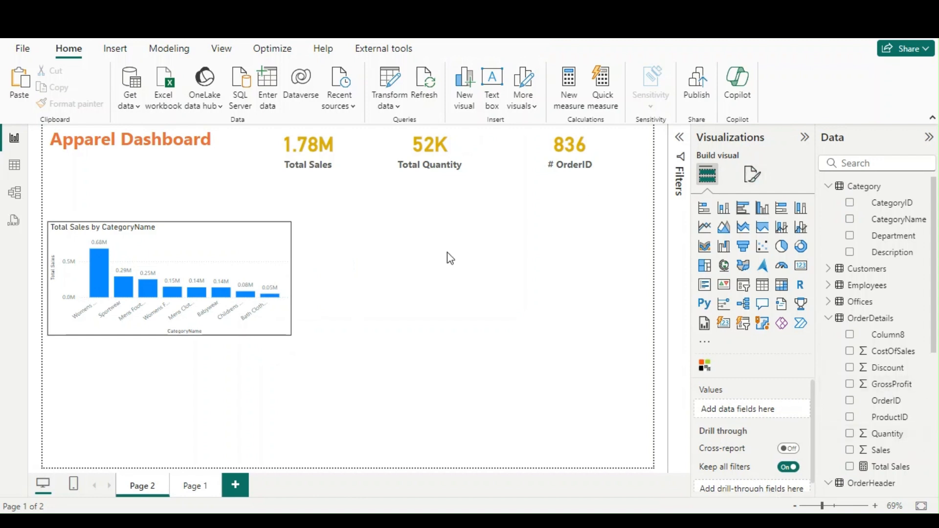
Step: Turn on the shadow effect for the category chart
{"action": "left_click", "coordinate": [256, 247]}
{"action": "left_click", "coordinate": [754, 183]}
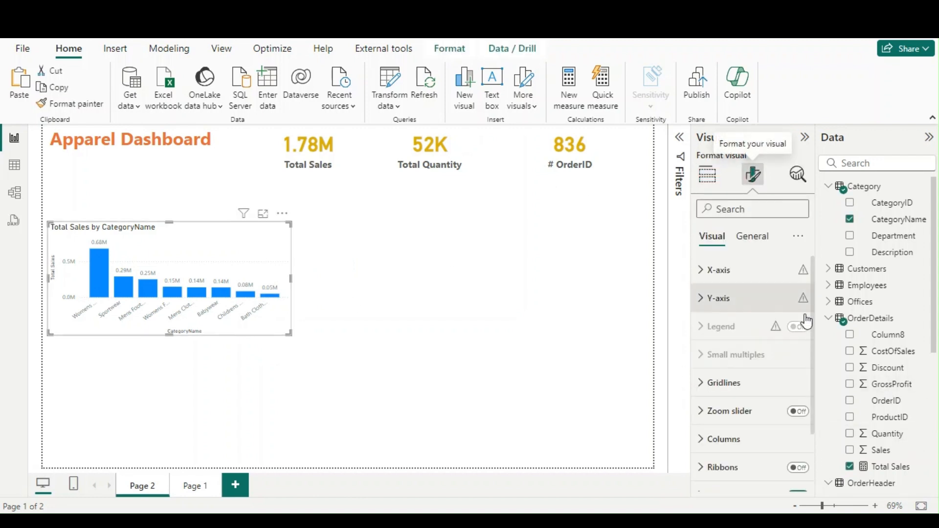
{"action": "scroll", "coordinate": [767, 392], "scroll_direction": "down", "scroll_amount": 2}
{"action": "left_click", "coordinate": [759, 235]}
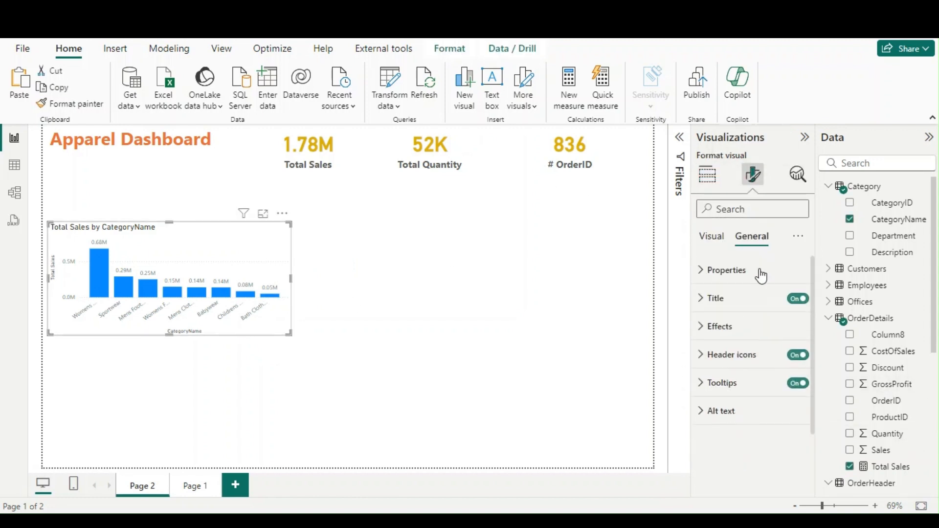
{"action": "left_click", "coordinate": [722, 326]}
{"action": "scroll", "coordinate": [778, 389], "scroll_direction": "down", "scroll_amount": 3}
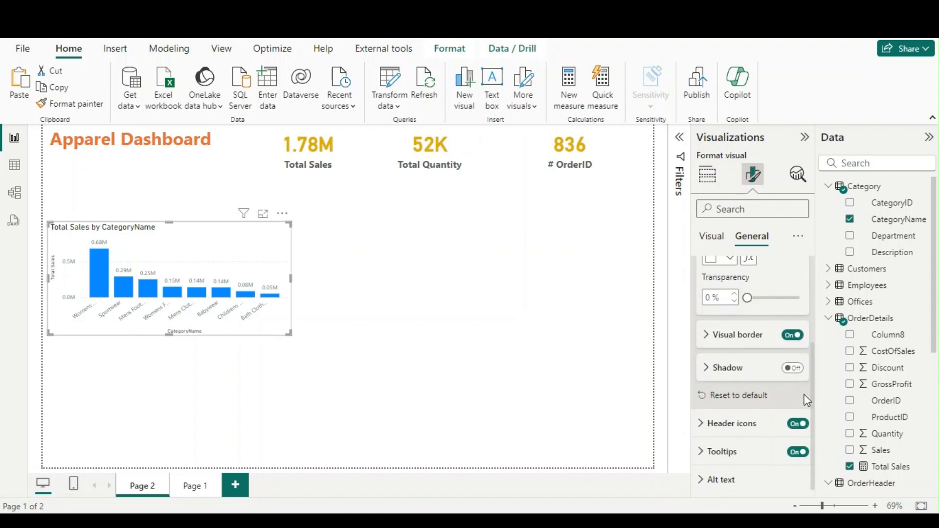
{"action": "left_click", "coordinate": [797, 371]}
{"action": "left_click", "coordinate": [306, 298]}
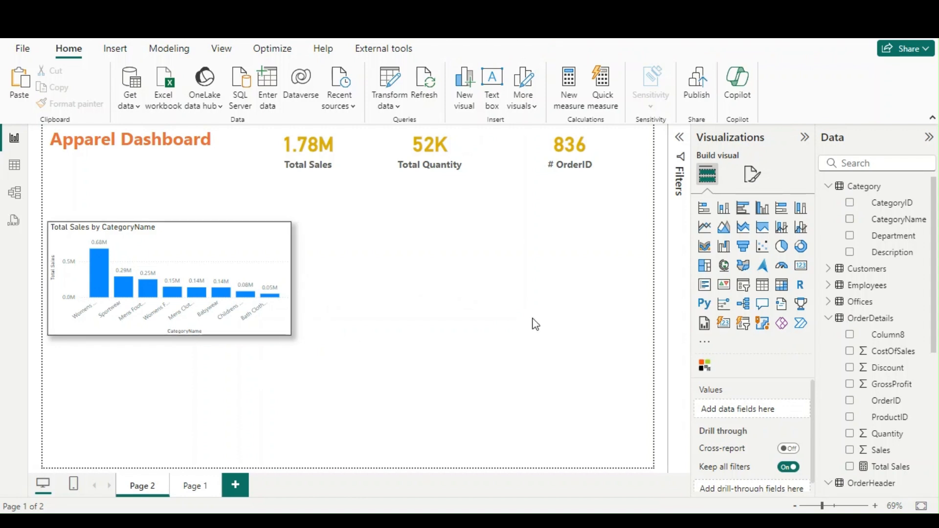
Step: Turn off the visual border and the shadow of the category chart
{"action": "left_click", "coordinate": [265, 249]}
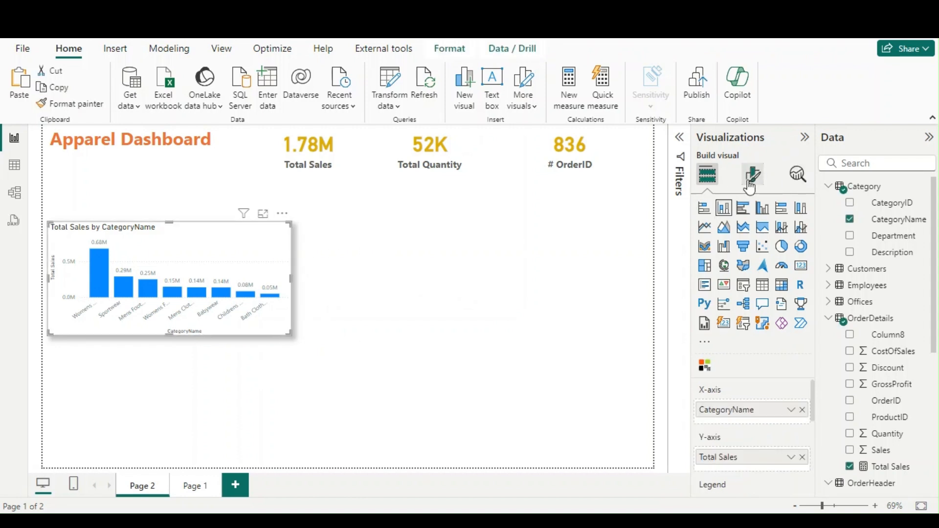
{"action": "left_click", "coordinate": [753, 174]}
{"action": "scroll", "coordinate": [800, 324], "scroll_direction": "down", "scroll_amount": 2}
{"action": "left_click", "coordinate": [753, 237]}
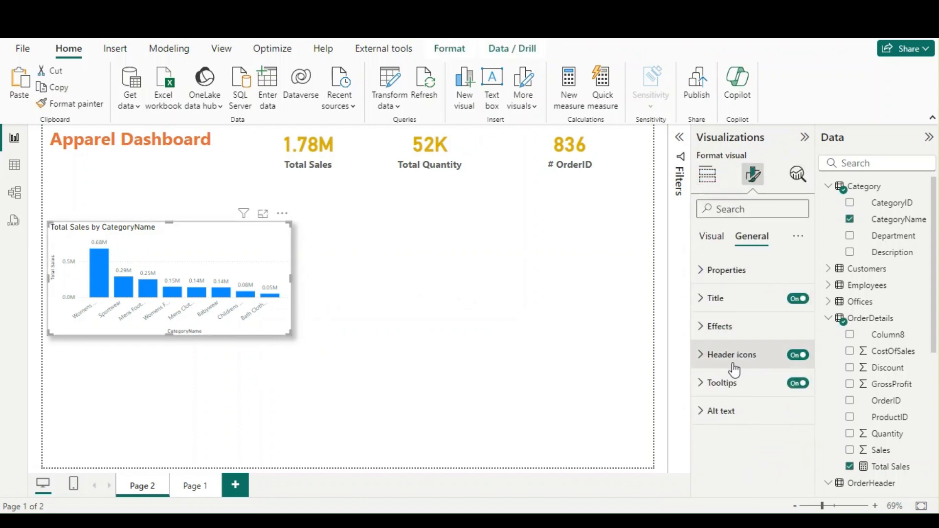
{"action": "left_click", "coordinate": [718, 326]}
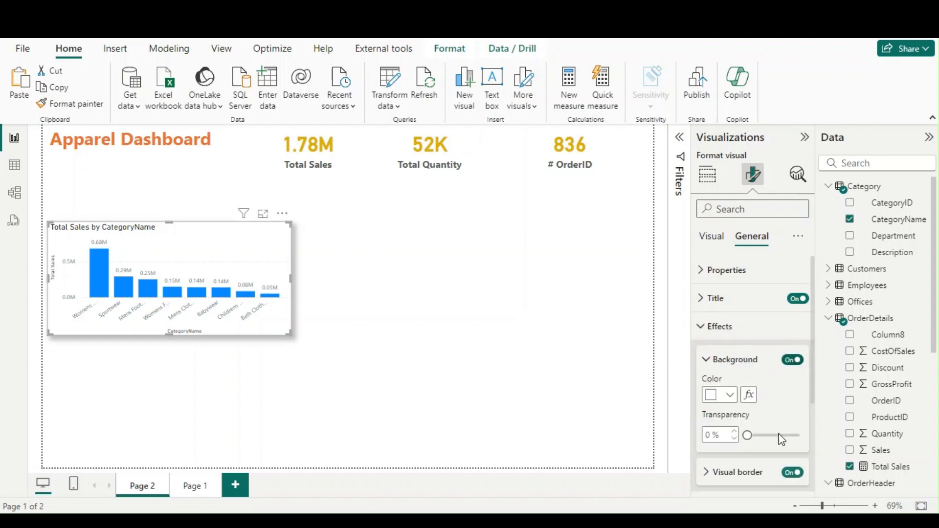
{"action": "scroll", "coordinate": [751, 385], "scroll_direction": "down", "scroll_amount": 4}
{"action": "left_click", "coordinate": [798, 270]}
{"action": "left_click", "coordinate": [762, 269]}
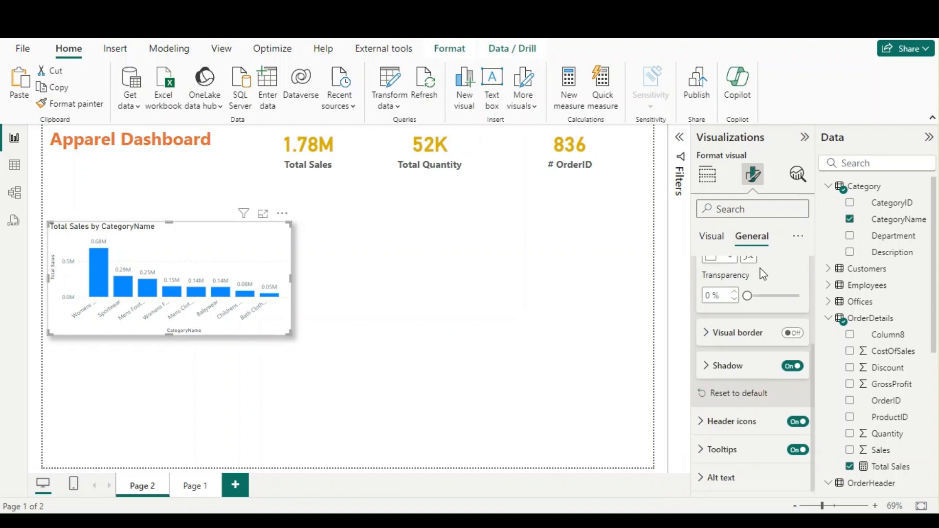
{"action": "left_click", "coordinate": [796, 366]}
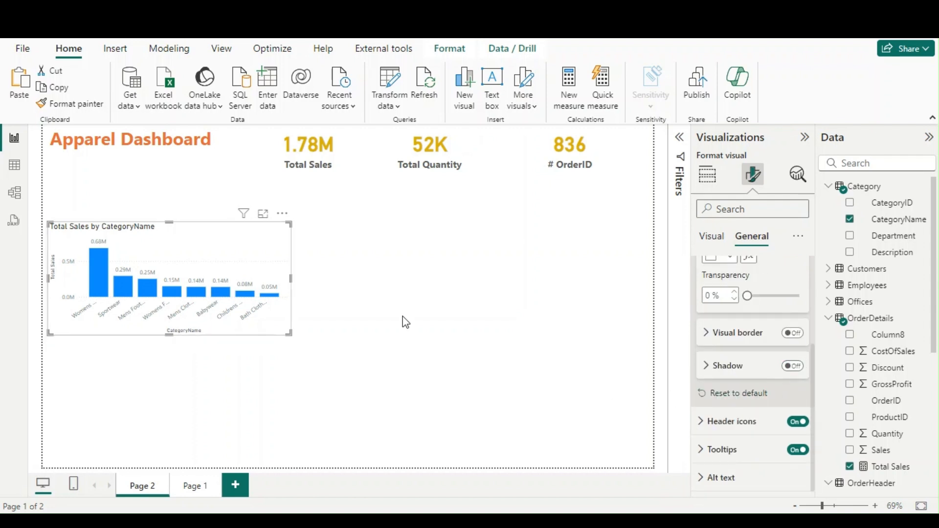
{"action": "left_click", "coordinate": [311, 283]}
Step: Make the values in the category chart's data labels bold
{"action": "left_click", "coordinate": [283, 266]}
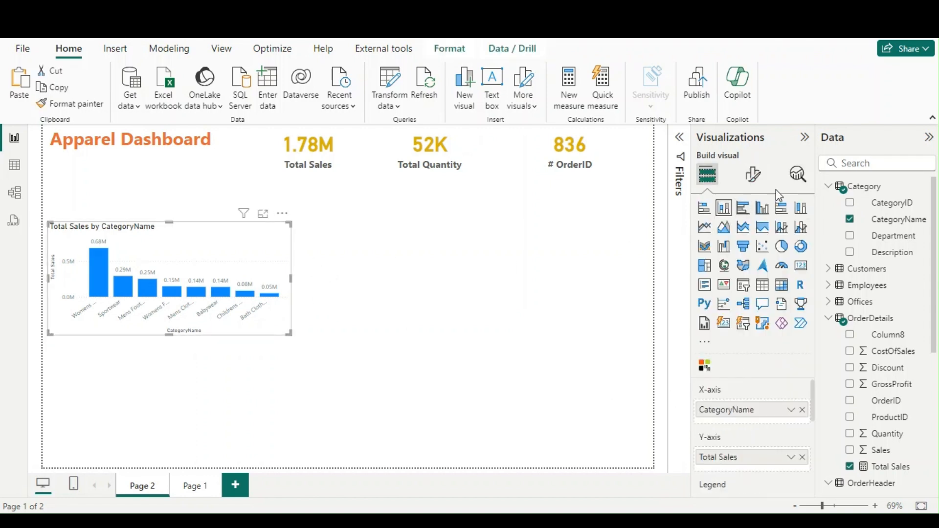
{"action": "left_click", "coordinate": [748, 180]}
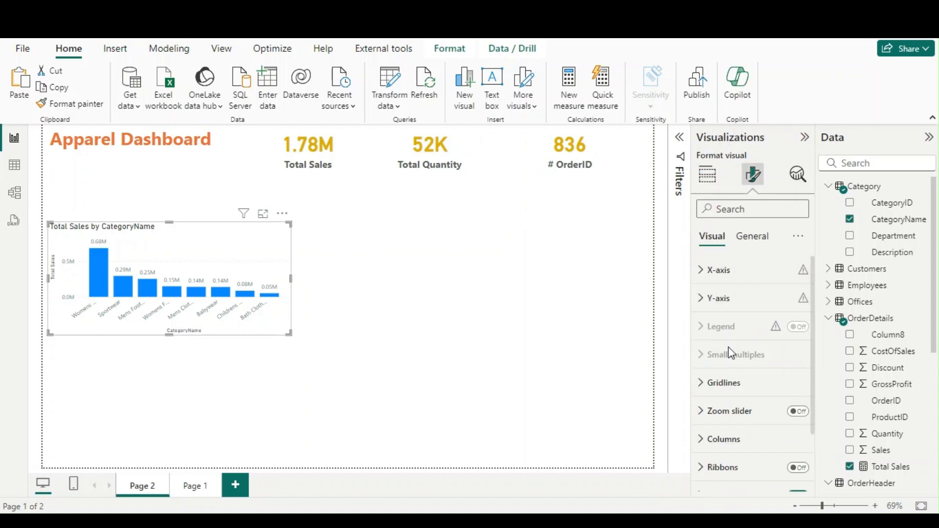
{"action": "scroll", "coordinate": [754, 342], "scroll_direction": "down", "scroll_amount": 1}
{"action": "scroll", "coordinate": [743, 377], "scroll_direction": "down", "scroll_amount": 1}
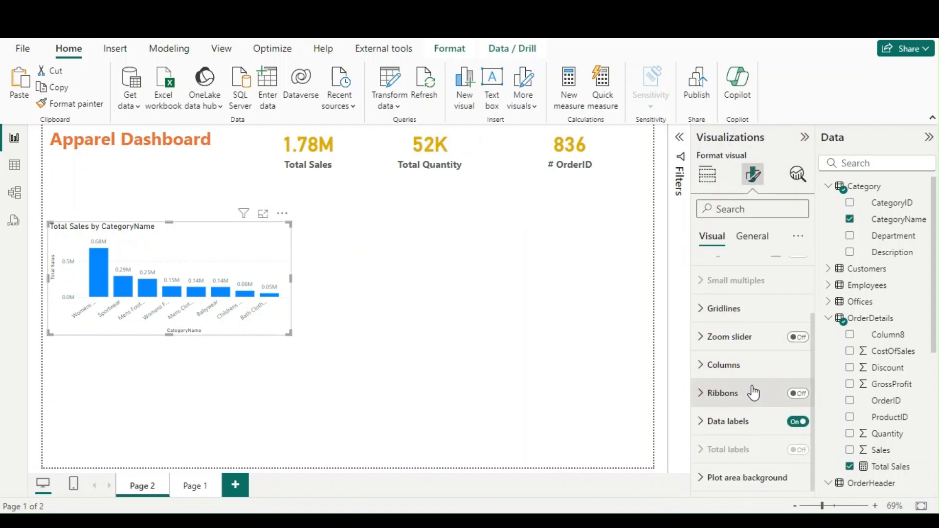
{"action": "left_click", "coordinate": [724, 422]}
{"action": "scroll", "coordinate": [768, 372], "scroll_direction": "down", "scroll_amount": 3}
{"action": "scroll", "coordinate": [769, 374], "scroll_direction": "down", "scroll_amount": 1}
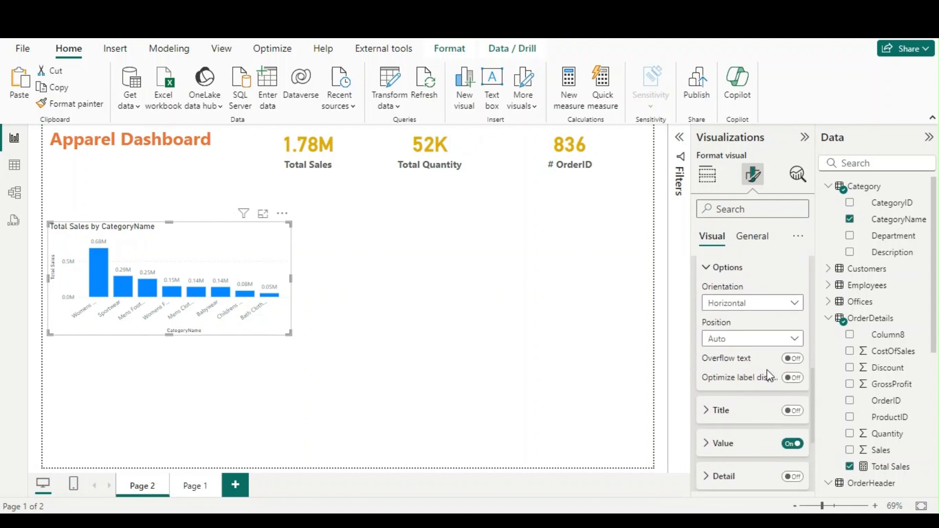
{"action": "scroll", "coordinate": [744, 416], "scroll_direction": "down", "scroll_amount": 1}
{"action": "left_click", "coordinate": [723, 381]}
{"action": "scroll", "coordinate": [750, 348], "scroll_direction": "down", "scroll_amount": 2}
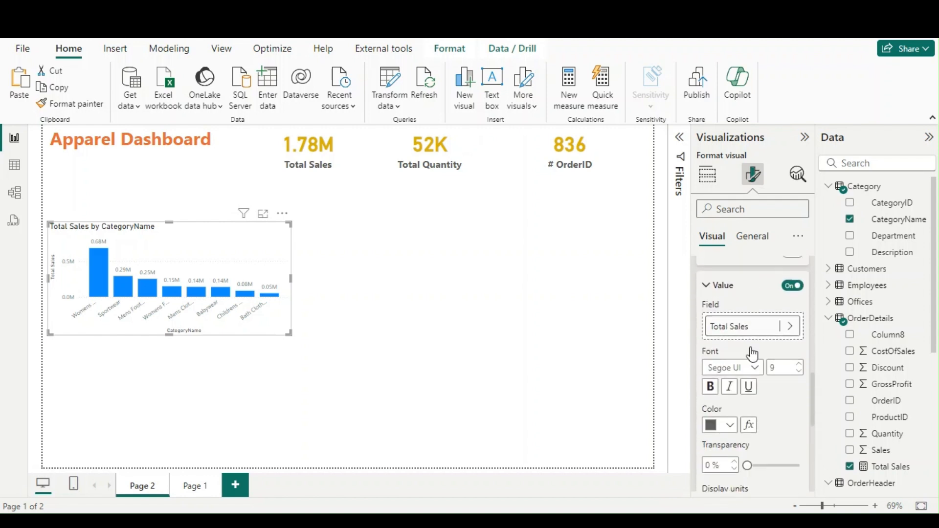
{"action": "left_click", "coordinate": [710, 338]}
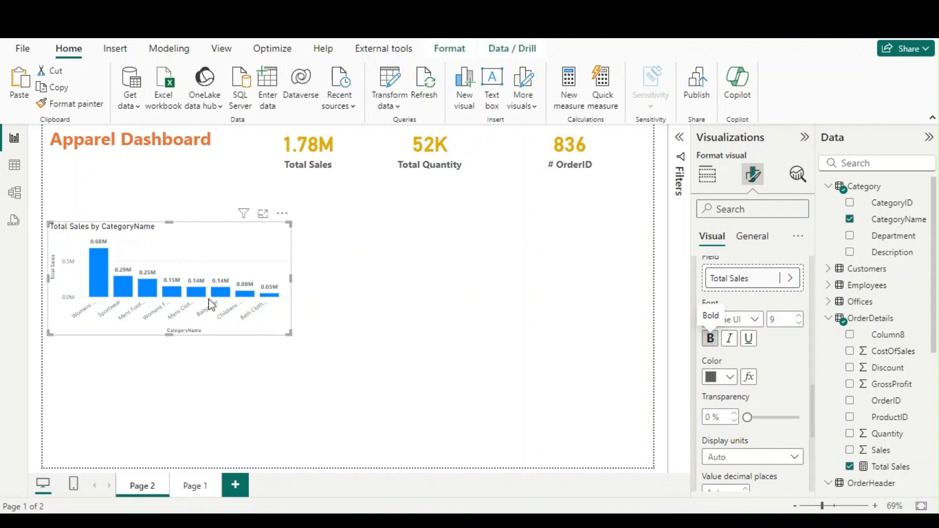
Step: Open the category chart in focus mode, make its X-axis values bold and return to the report page
{"action": "left_click", "coordinate": [264, 213]}
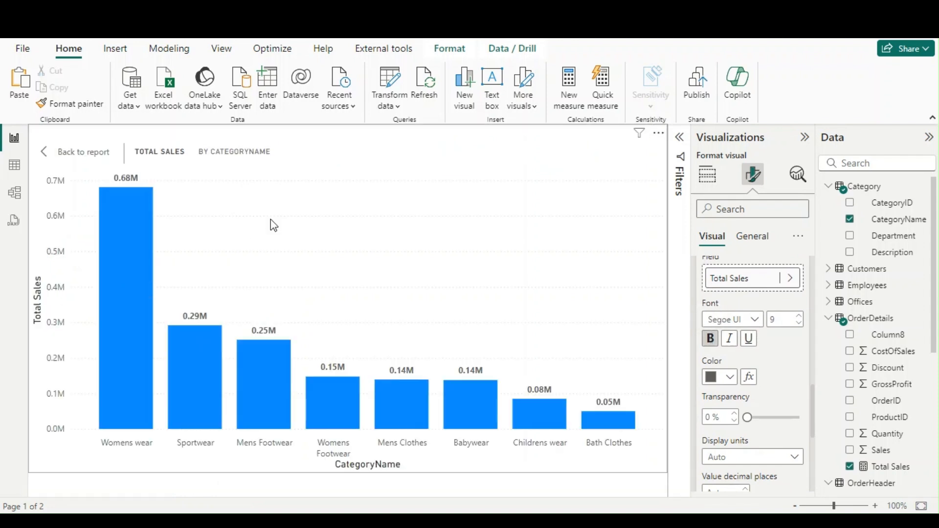
{"action": "left_click", "coordinate": [714, 345]}
{"action": "left_click", "coordinate": [710, 339]}
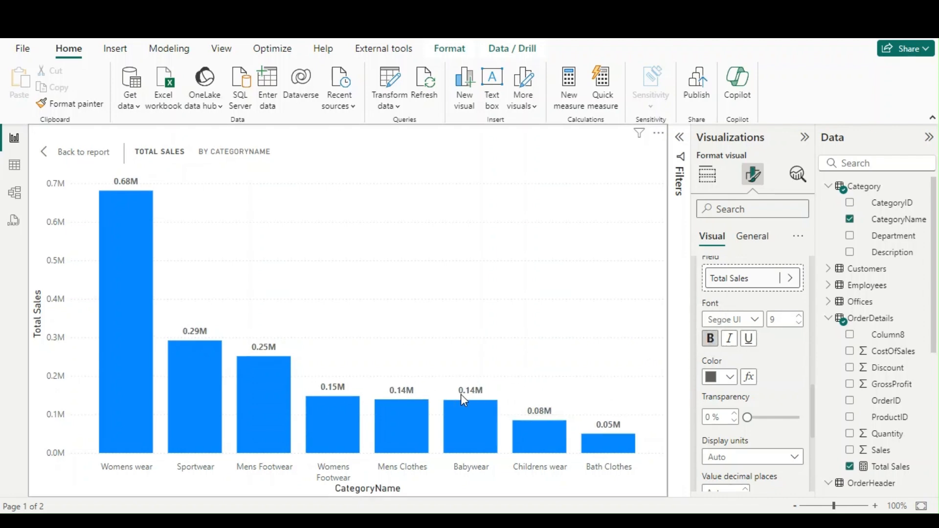
{"action": "scroll", "coordinate": [740, 310], "scroll_direction": "up", "scroll_amount": 5}
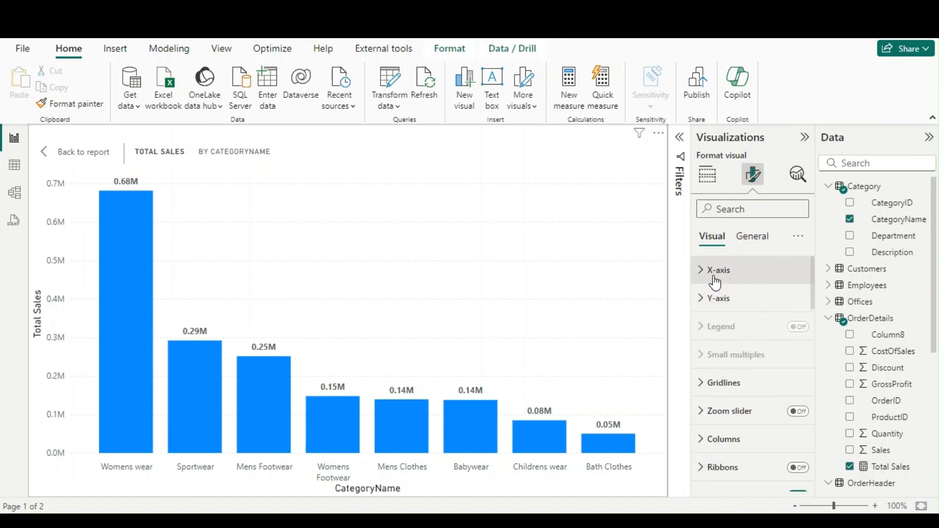
{"action": "left_click", "coordinate": [716, 270]}
{"action": "left_click", "coordinate": [710, 361]}
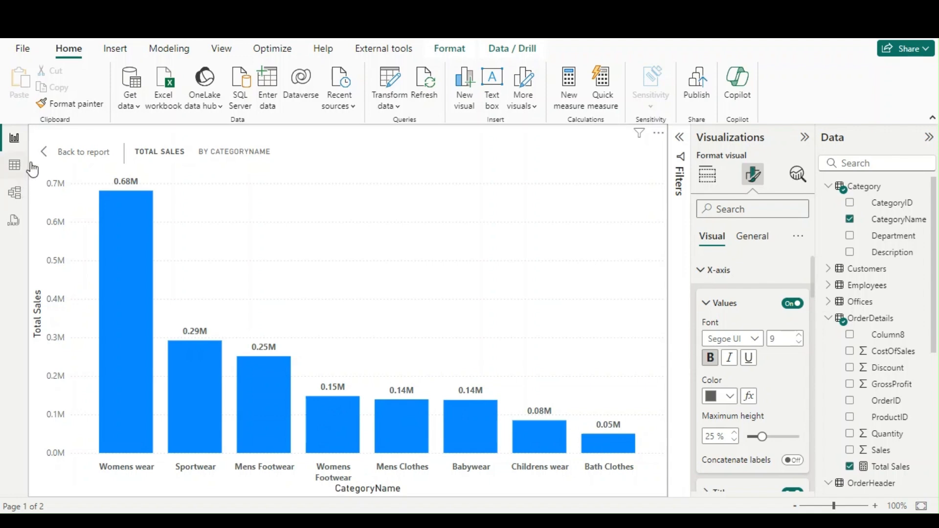
{"action": "left_click", "coordinate": [76, 152]}
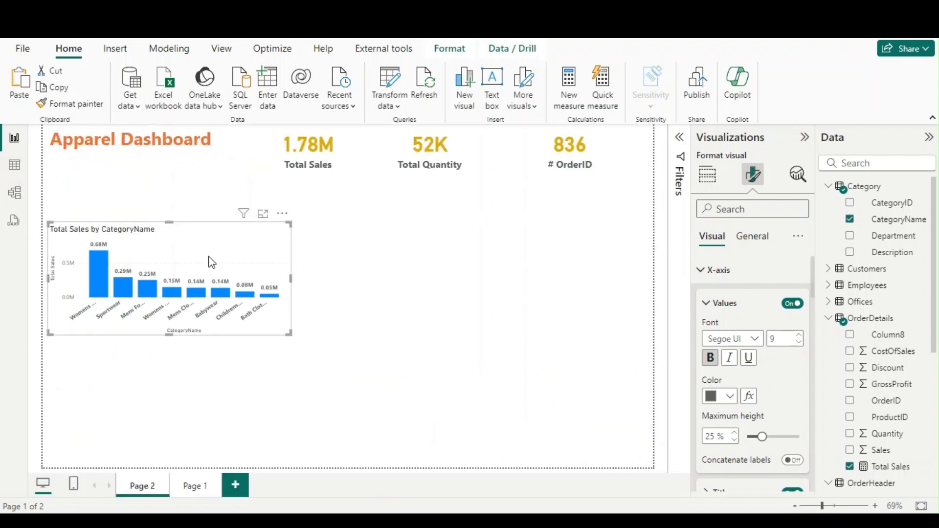
Step: Enlarge the category chart upwards and widen it to about two thirds of the page width
{"action": "left_click", "coordinate": [160, 218]}
{"action": "left_click", "coordinate": [164, 223]}
{"action": "left_click_drag", "start_coordinate": [169, 222], "coordinate": [170, 190]}
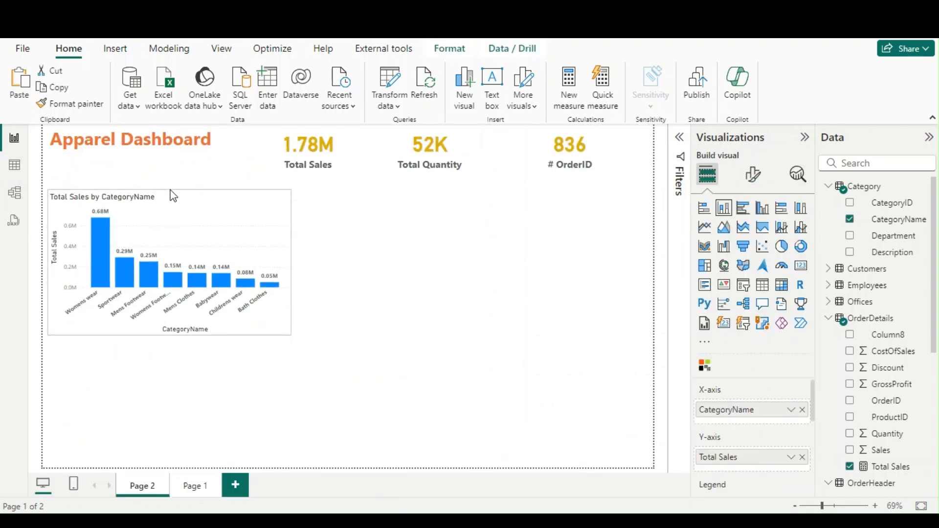
{"action": "left_click_drag", "start_coordinate": [291, 263], "coordinate": [446, 269]}
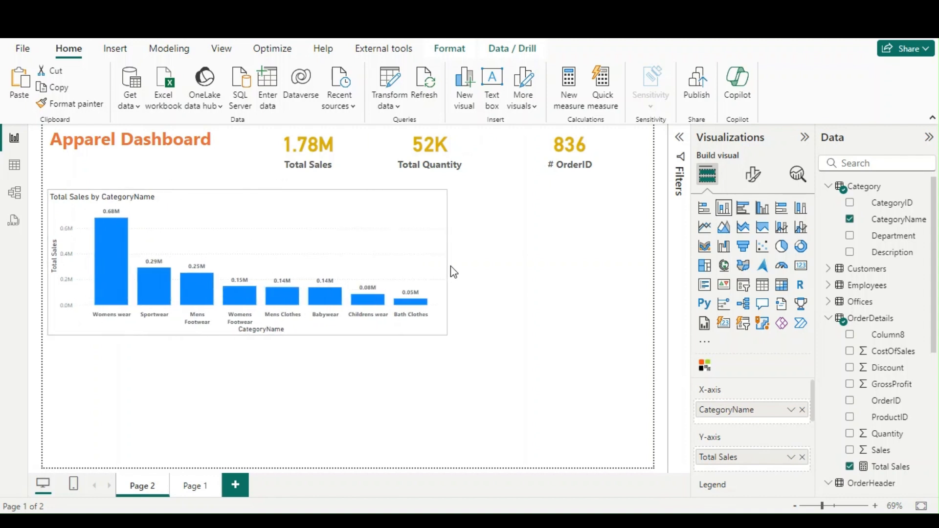
{"action": "left_click", "coordinate": [535, 262]}
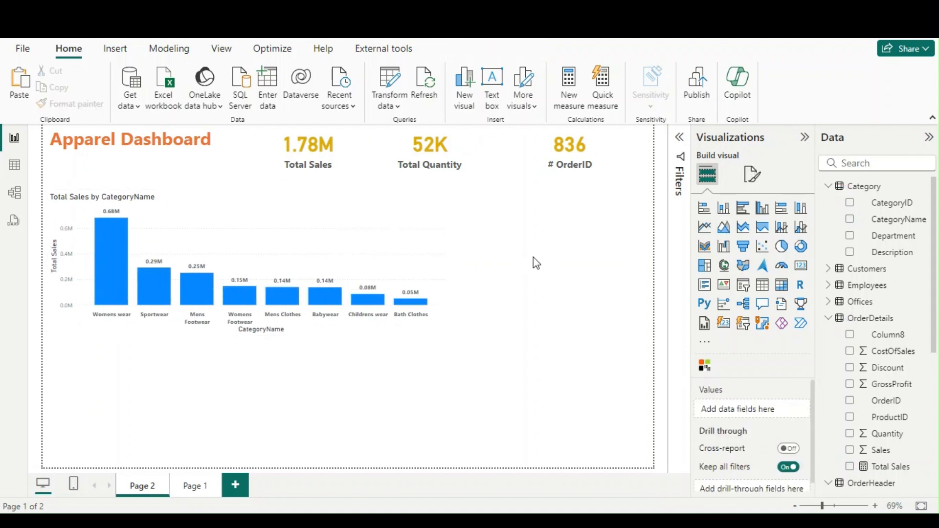
Step: Add a pie chart with Total Sales as values and Department as legend
{"action": "left_click", "coordinate": [782, 248]}
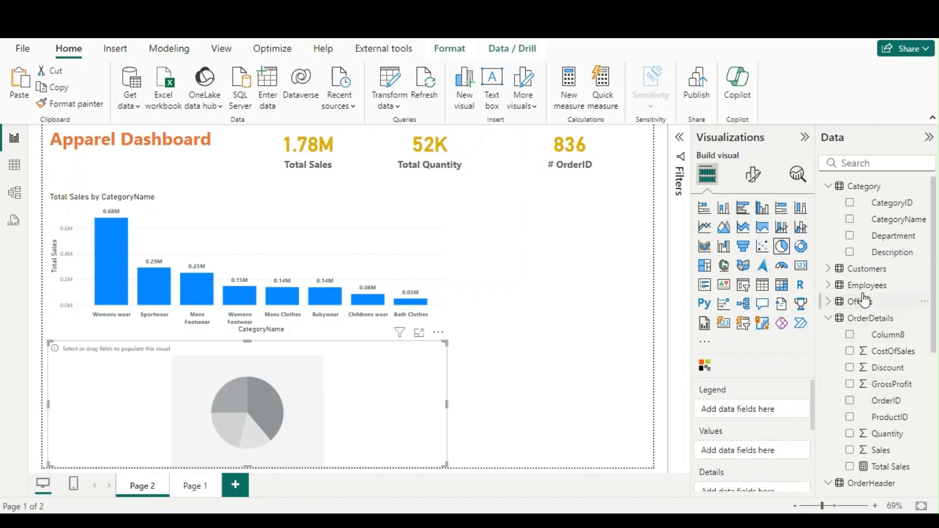
{"action": "left_click", "coordinate": [907, 465]}
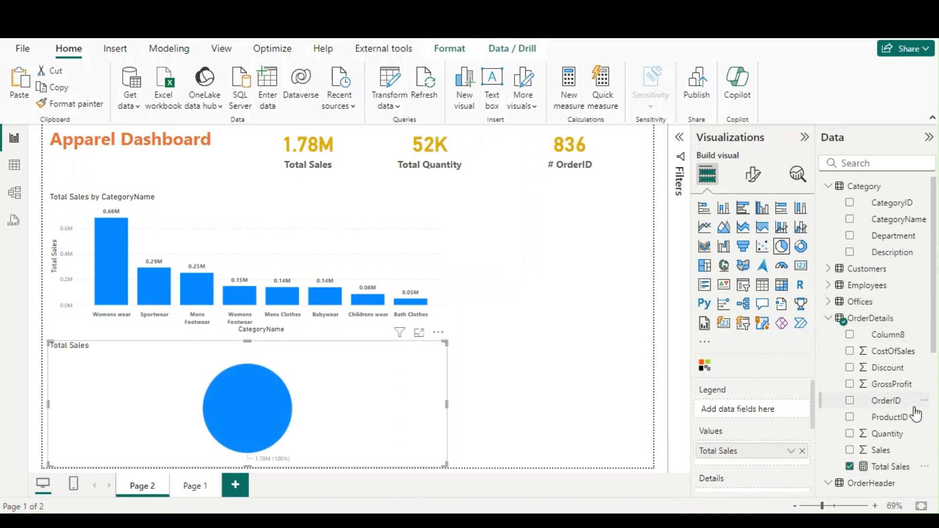
{"action": "scroll", "coordinate": [923, 379], "scroll_direction": "down", "scroll_amount": 3}
{"action": "scroll", "coordinate": [924, 379], "scroll_direction": "up", "scroll_amount": 3}
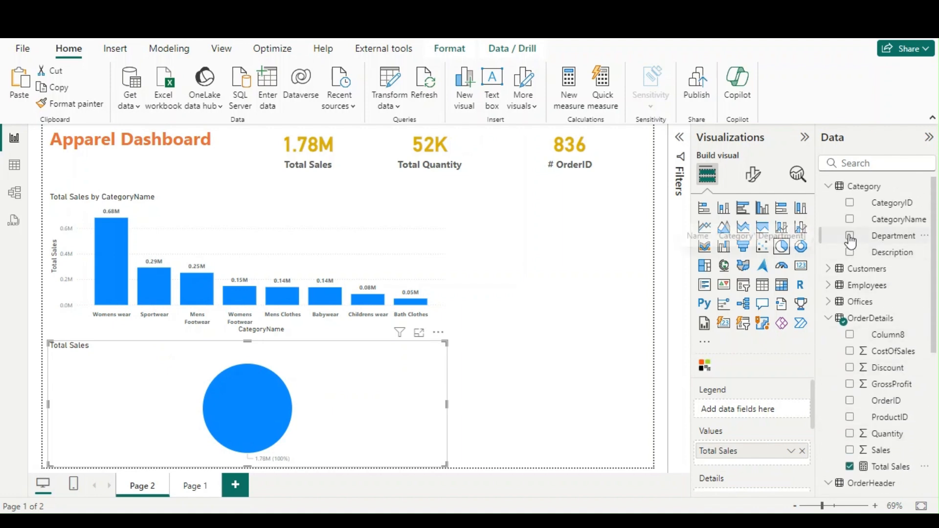
{"action": "left_click", "coordinate": [850, 237]}
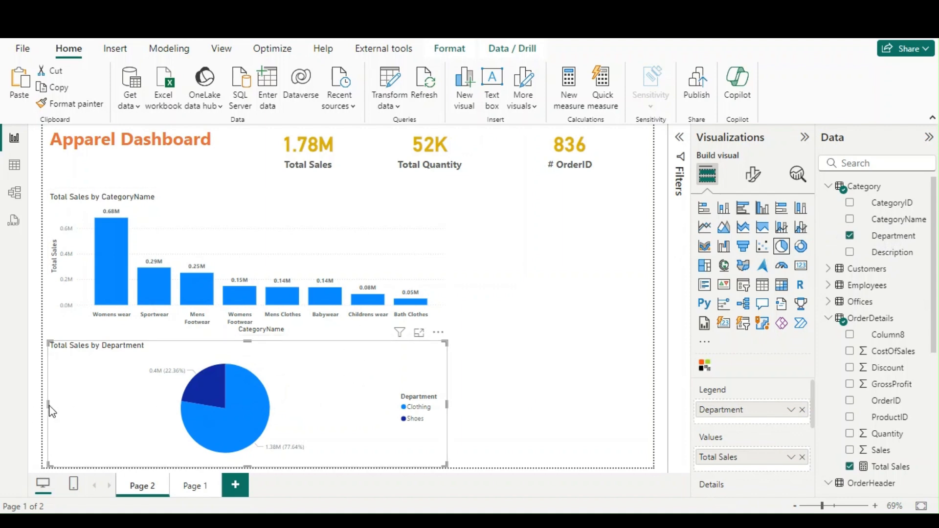
Step: Narrow the department pie chart and place it beside the category chart, against the page's right edge
{"action": "left_click_drag", "start_coordinate": [48, 404], "coordinate": [230, 394]}
{"action": "left_click_drag", "start_coordinate": [390, 377], "coordinate": [607, 217]}
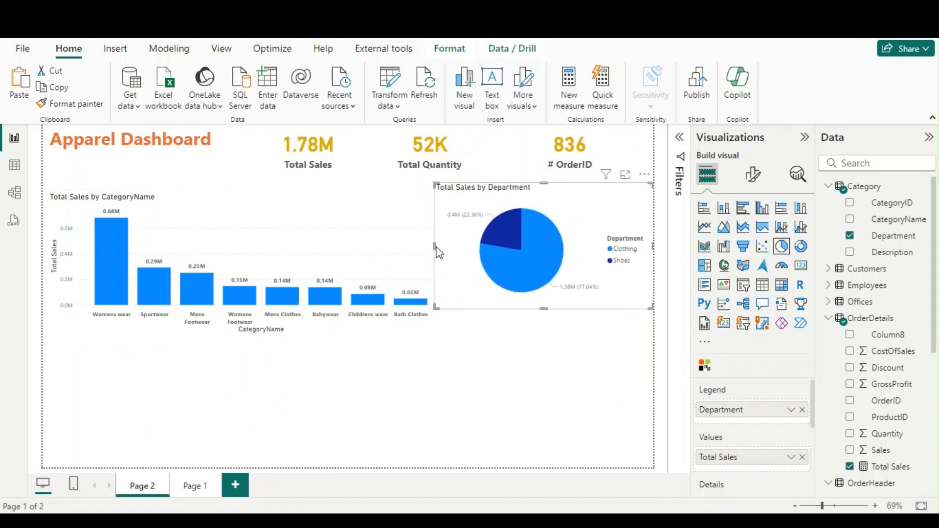
{"action": "left_click_drag", "start_coordinate": [434, 247], "coordinate": [470, 247]}
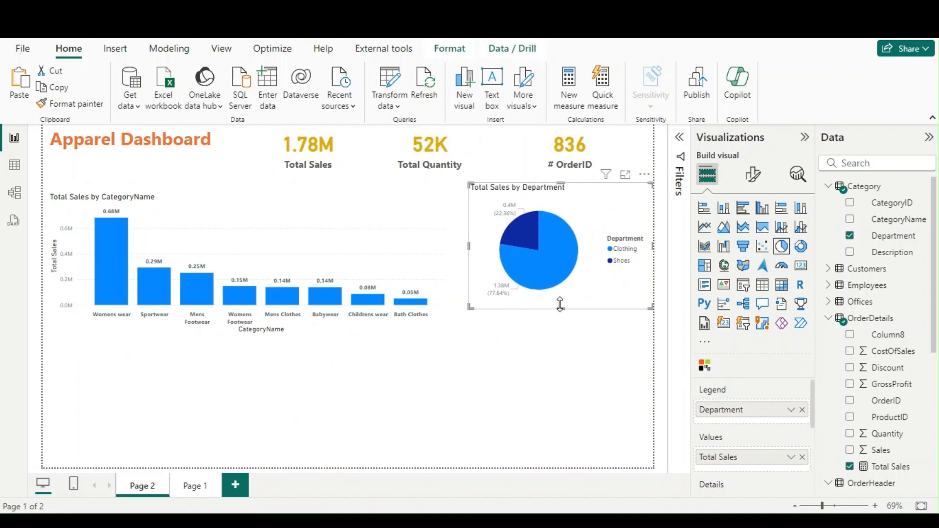
{"action": "mouse_move", "coordinate": [561, 310]}
{"action": "left_mouse_down"}
{"action": "mouse_move", "coordinate": [563, 339]}
{"action": "mouse_move", "coordinate": [562, 309]}
{"action": "left_mouse_up"}
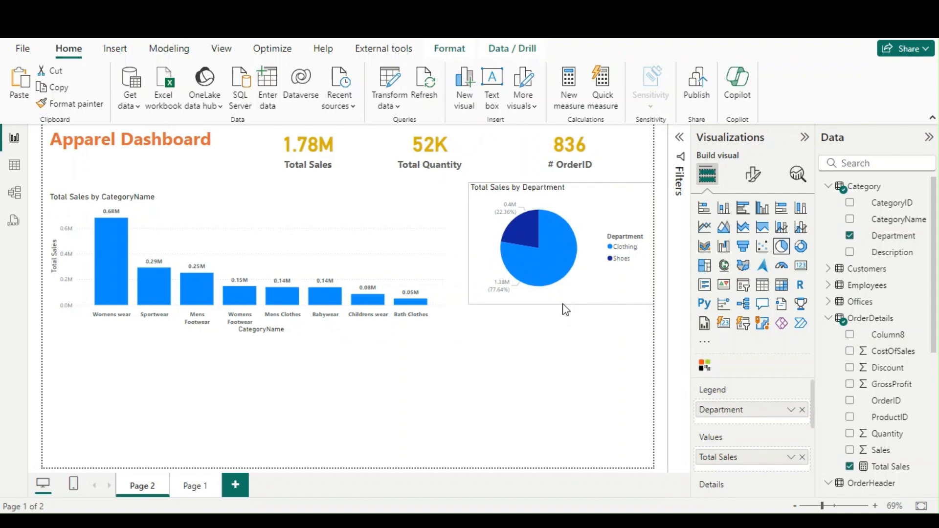
Step: Shorten the category chart from below and widen the pie chart until it meets the category chart's edge
{"action": "left_click", "coordinate": [364, 231]}
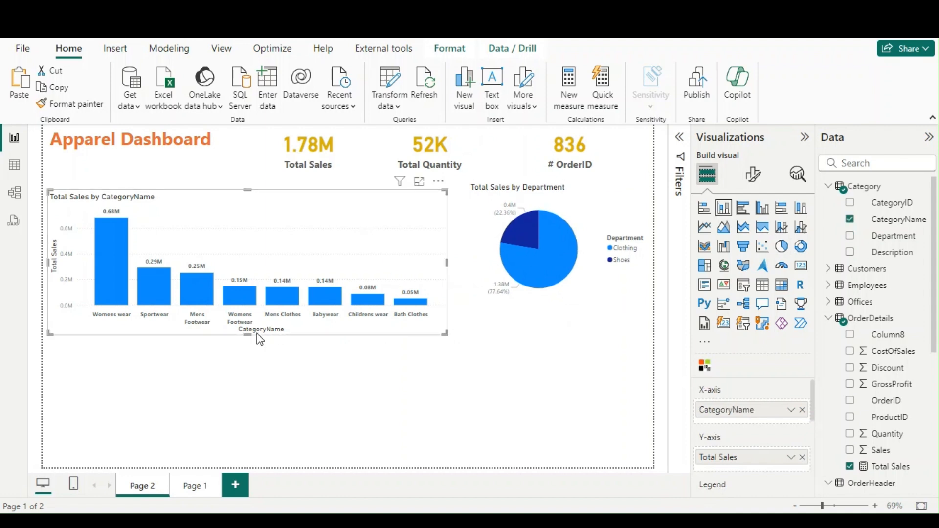
{"action": "left_click_drag", "start_coordinate": [250, 335], "coordinate": [278, 303]}
{"action": "left_click", "coordinate": [473, 242]}
{"action": "left_click_drag", "start_coordinate": [461, 253], "coordinate": [449, 252]}
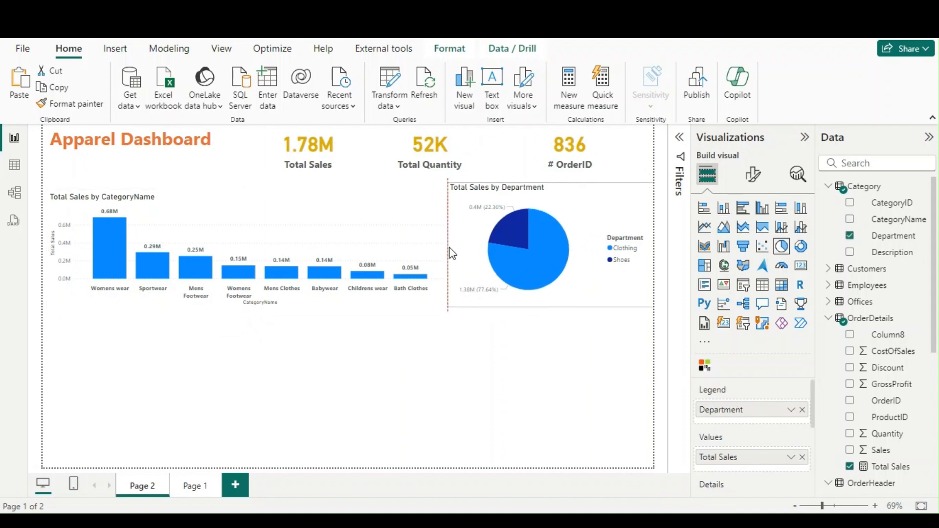
Step: Extend the tops of the category chart and the pie chart upwards to align just beneath the summary cards
{"action": "left_click", "coordinate": [261, 198]}
{"action": "left_click_drag", "start_coordinate": [251, 190], "coordinate": [253, 175]}
{"action": "left_click", "coordinate": [567, 195]}
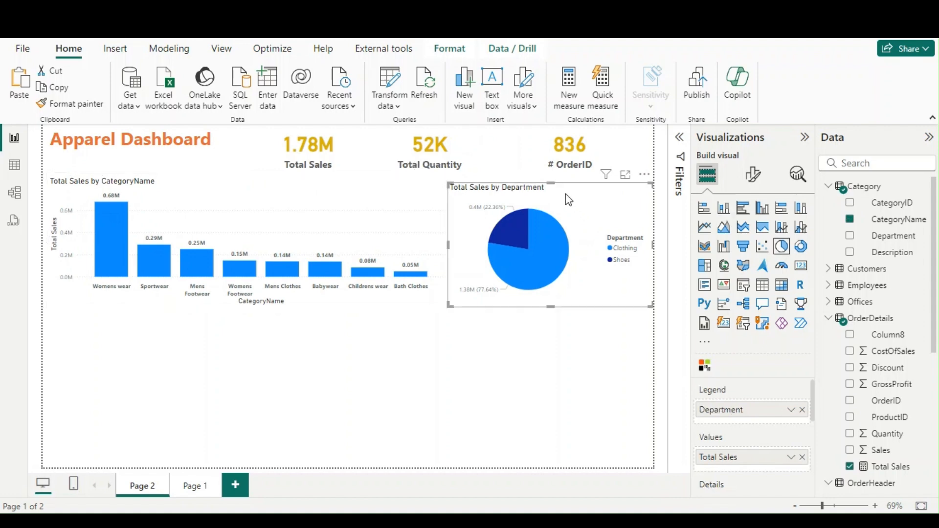
{"action": "left_click_drag", "start_coordinate": [553, 181], "coordinate": [553, 174]}
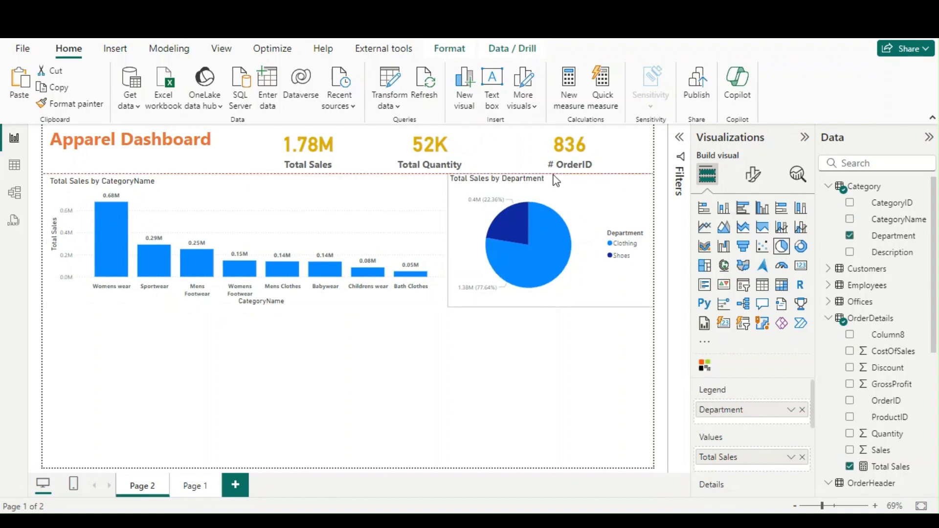
{"action": "left_click", "coordinate": [565, 322]}
{"action": "left_click", "coordinate": [607, 216]}
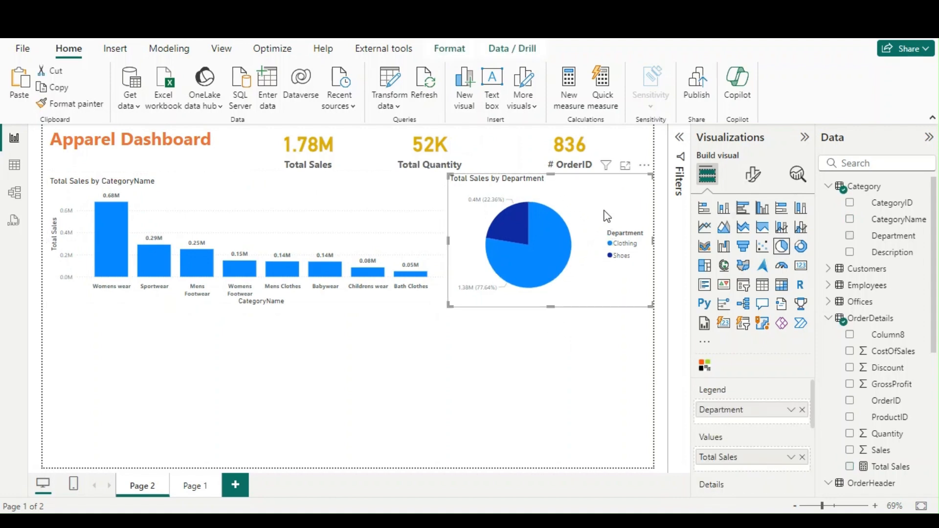
Step: Change the colour of the Shoes slice in the department pie chart to orange
{"action": "left_click", "coordinate": [751, 175]}
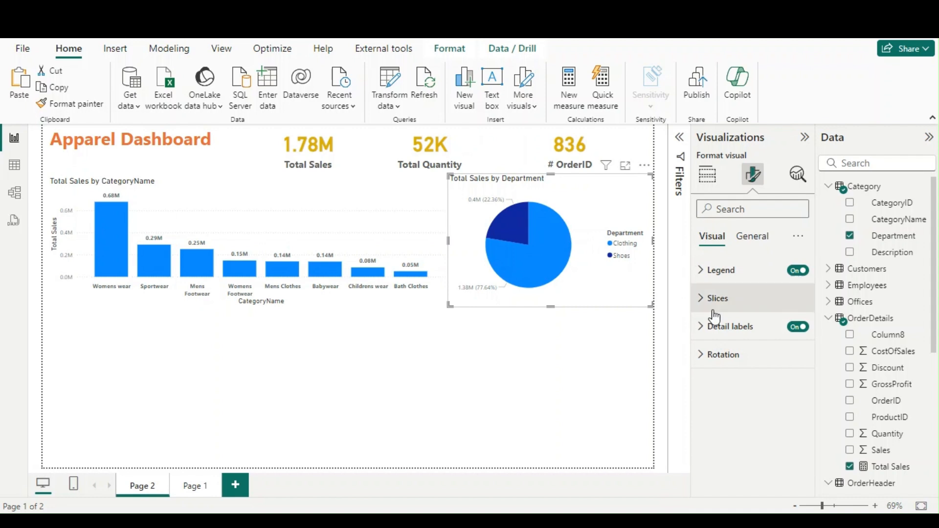
{"action": "left_click", "coordinate": [717, 297]}
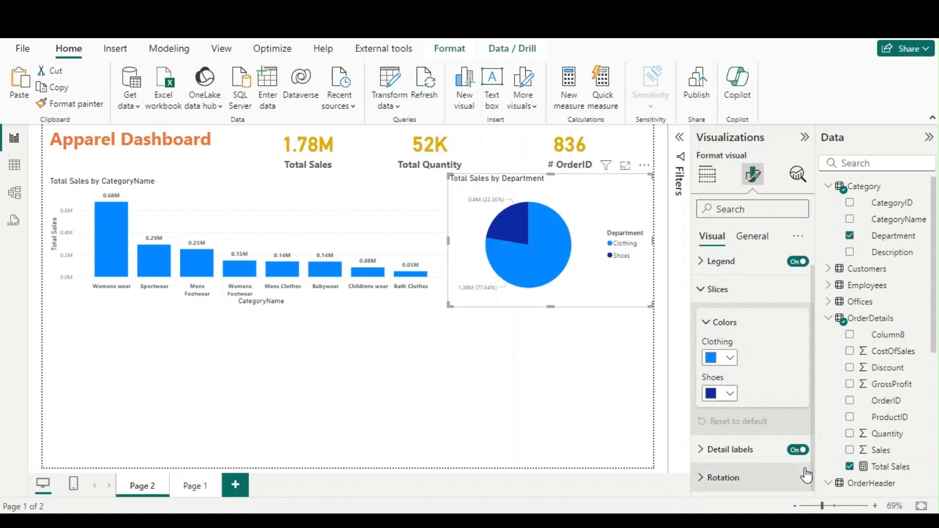
{"action": "left_click", "coordinate": [731, 396]}
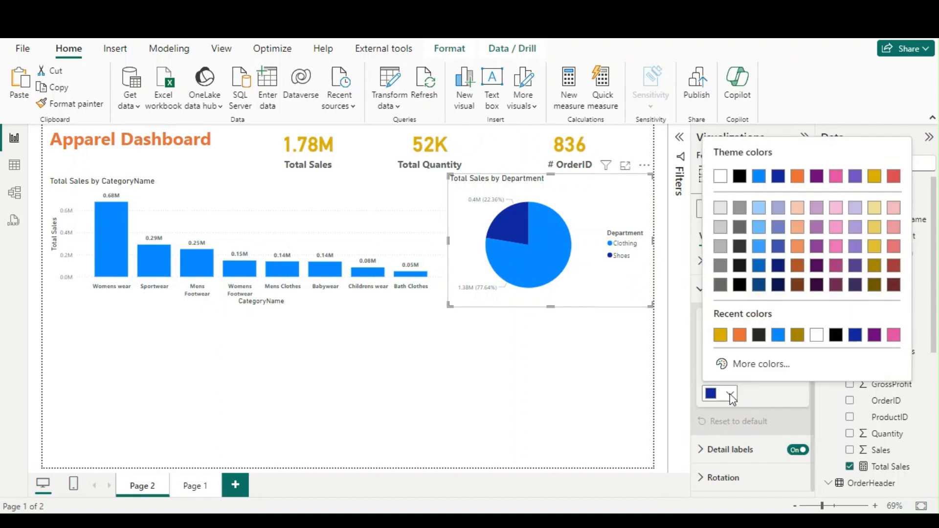
{"action": "left_click", "coordinate": [740, 336]}
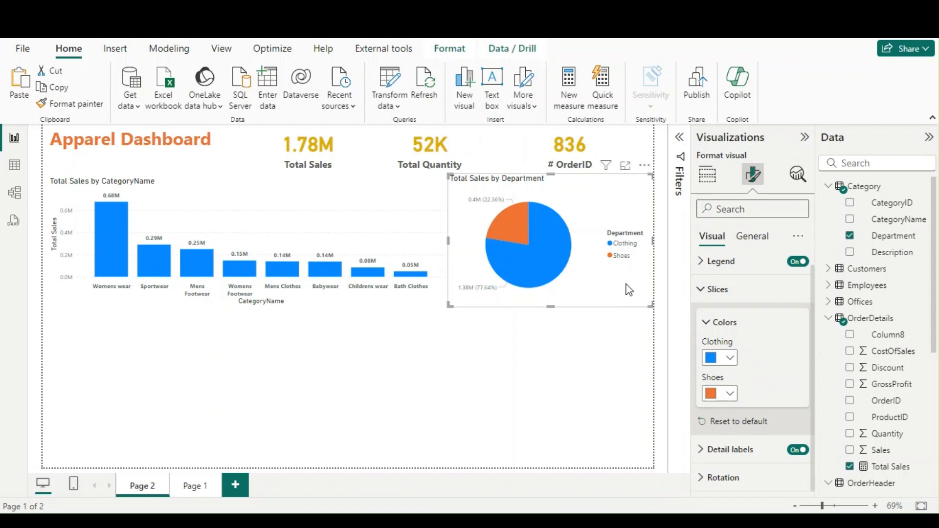
{"action": "left_click", "coordinate": [546, 360]}
{"action": "left_click", "coordinate": [605, 287]}
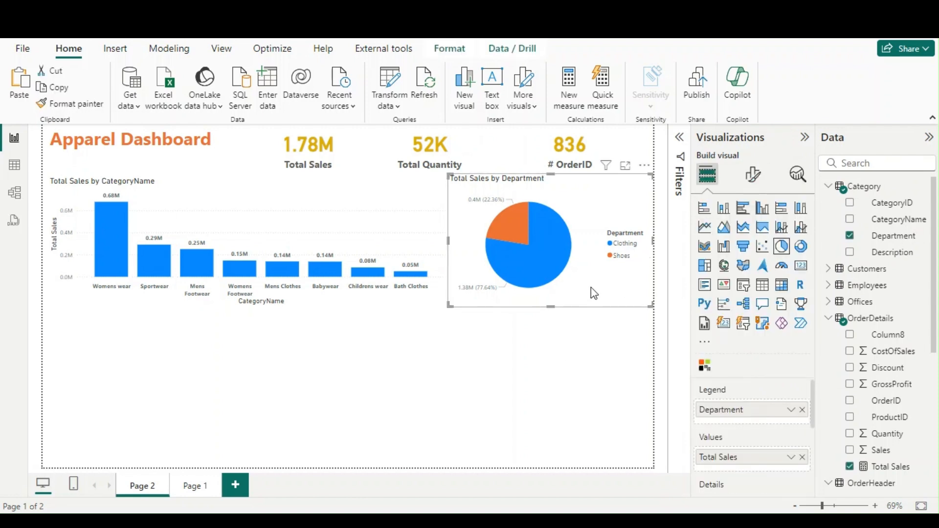
{"action": "left_click", "coordinate": [753, 175]}
{"action": "left_click", "coordinate": [753, 237]}
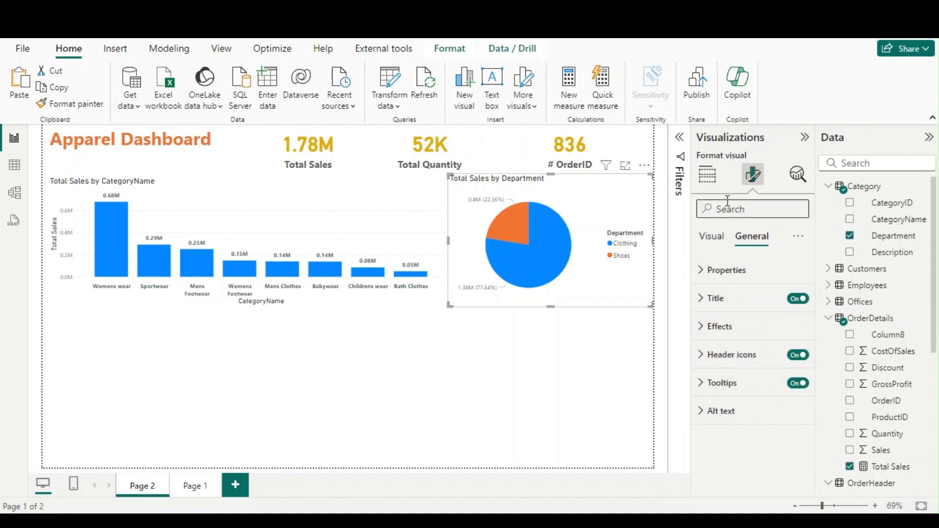
{"action": "left_click", "coordinate": [708, 174]}
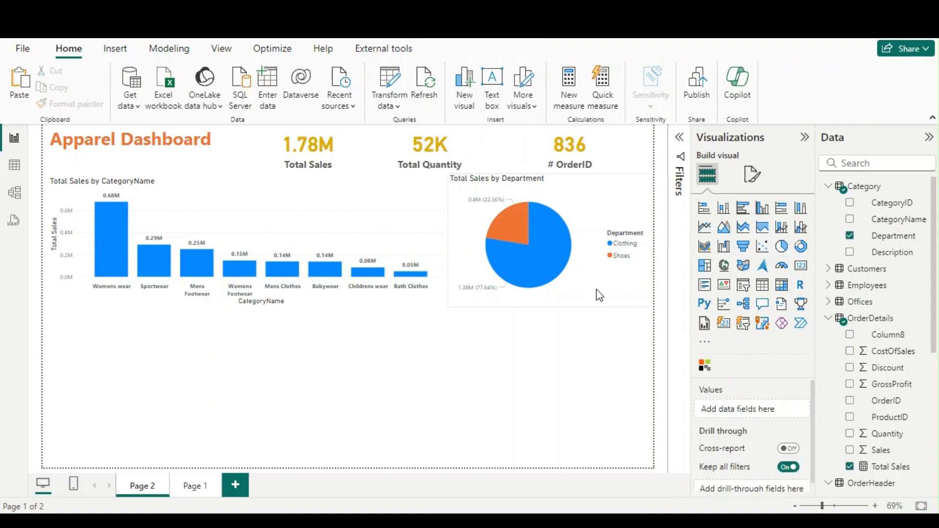
{"action": "mouse_move", "coordinate": [559, 244]}
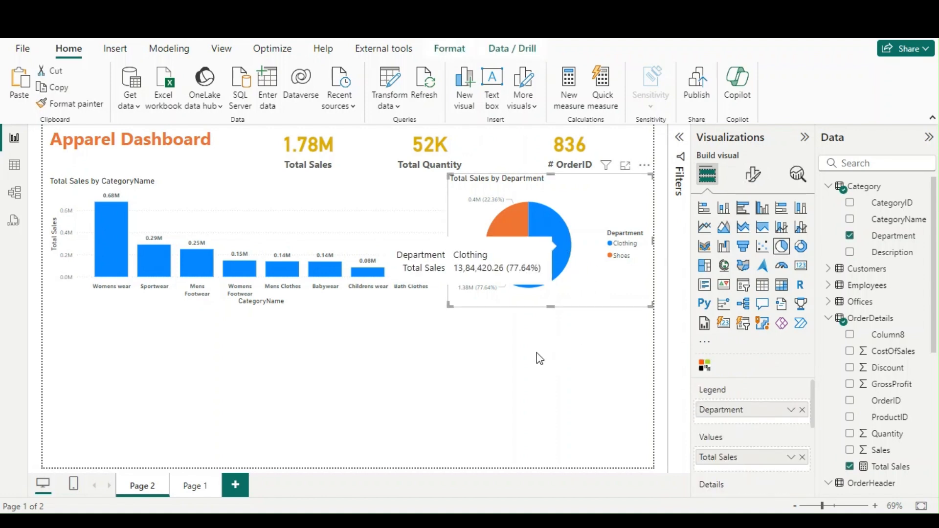
Step: Add a line chart below the category chart with Total Sales on the Y-axis and the OrderDate Month on the X-axis
{"action": "left_click", "coordinate": [310, 358]}
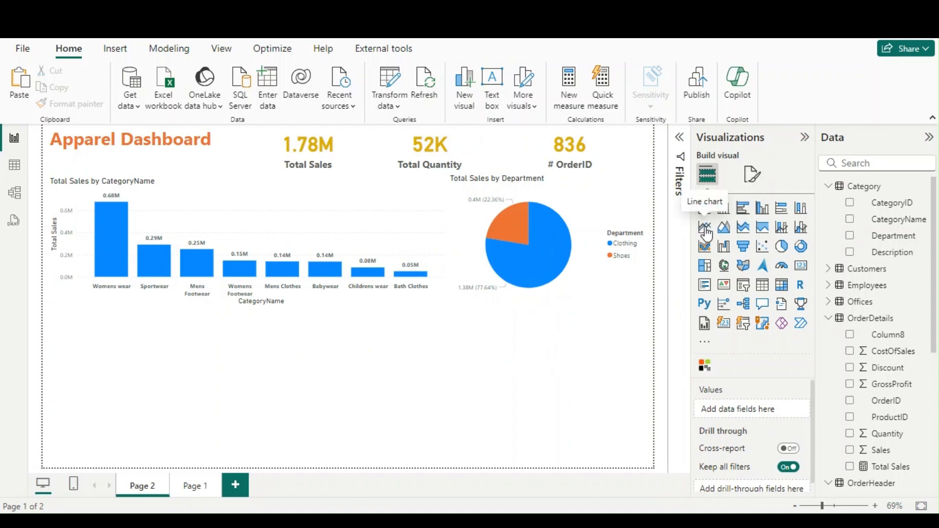
{"action": "left_click_drag", "start_coordinate": [356, 380], "coordinate": [357, 381]}
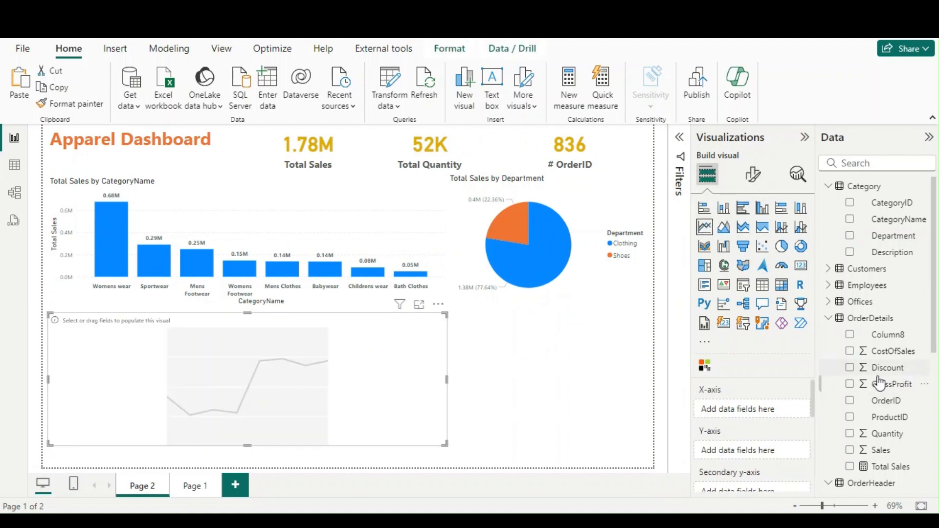
{"action": "left_click", "coordinate": [850, 467]}
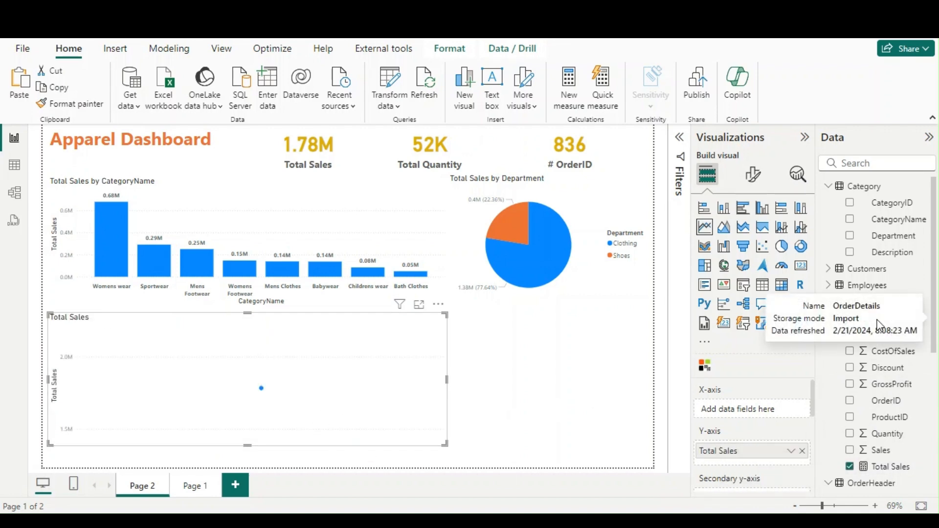
{"action": "scroll", "coordinate": [882, 404], "scroll_direction": "down", "scroll_amount": 5}
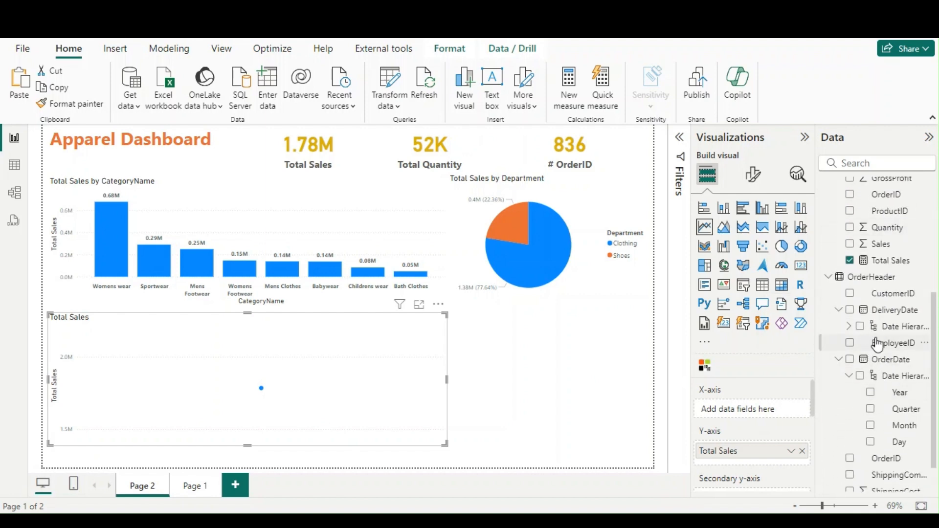
{"action": "scroll", "coordinate": [898, 395], "scroll_direction": "down", "scroll_amount": 1}
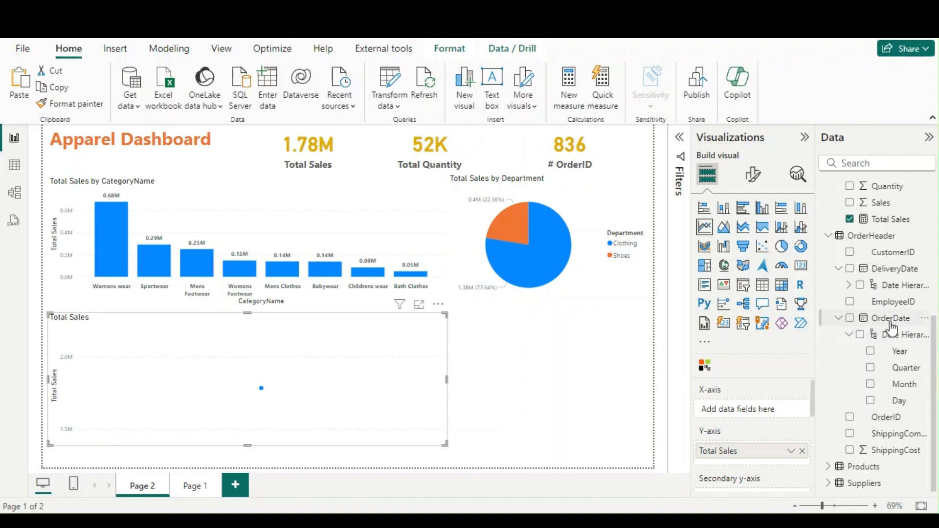
{"action": "left_click", "coordinate": [872, 386]}
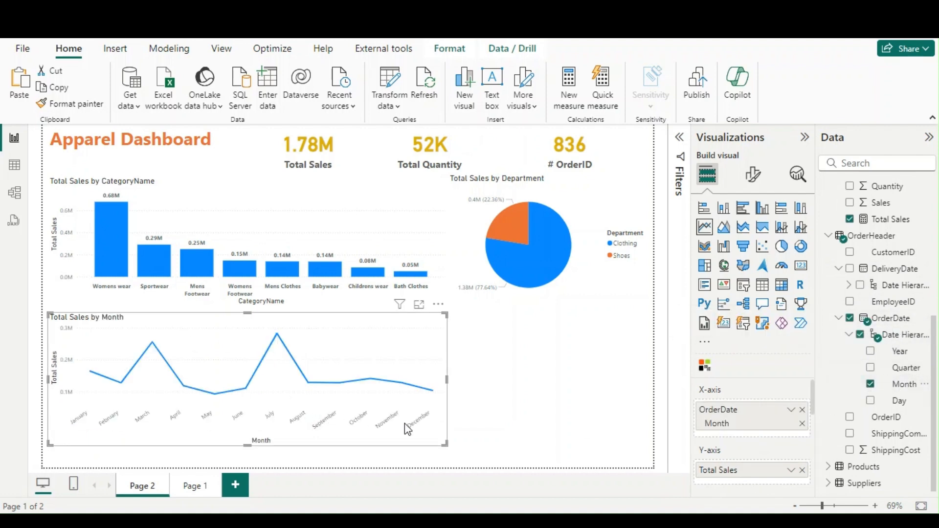
Step: Narrow the line chart slightly, extend it down towards the page's lower edge, and add the OrderDate Year as its legend
{"action": "left_click_drag", "start_coordinate": [446, 442], "coordinate": [429, 459]}
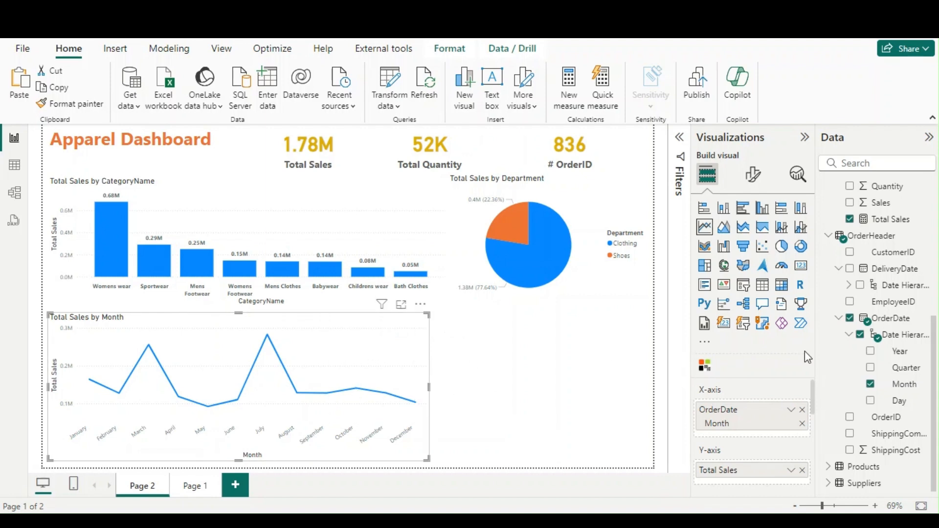
{"action": "scroll", "coordinate": [741, 394], "scroll_direction": "down", "scroll_amount": 3}
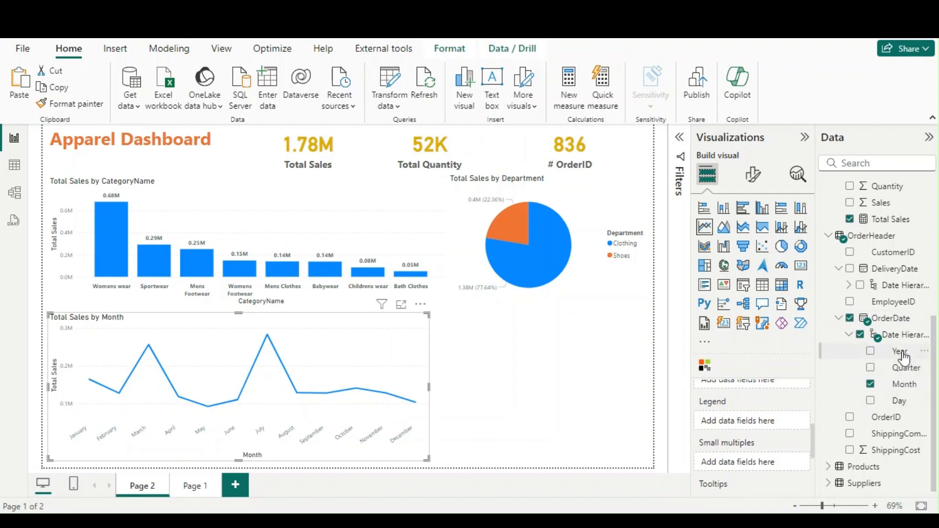
{"action": "left_click_drag", "start_coordinate": [748, 410], "coordinate": [737, 419]}
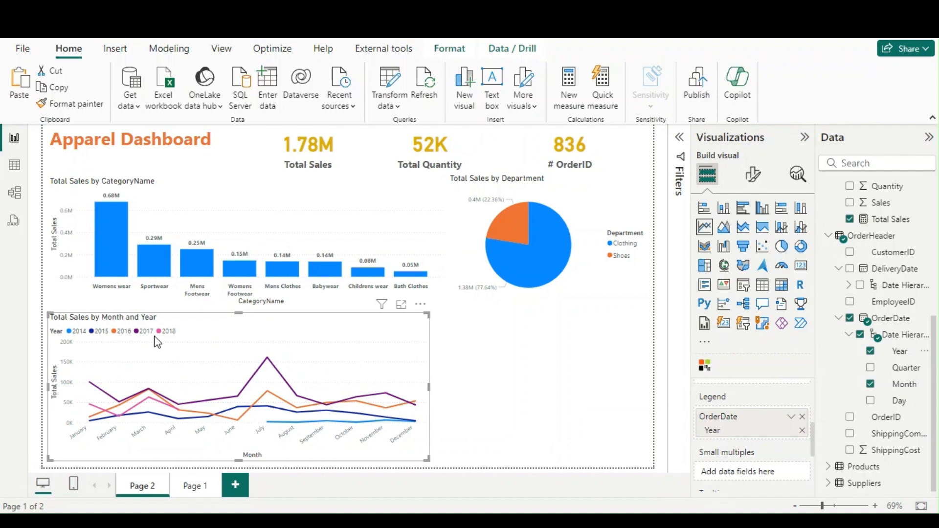
Step: Enlarge the monthly sales line chart in focus mode and turn on its data labels and markers
{"action": "left_click", "coordinate": [755, 174]}
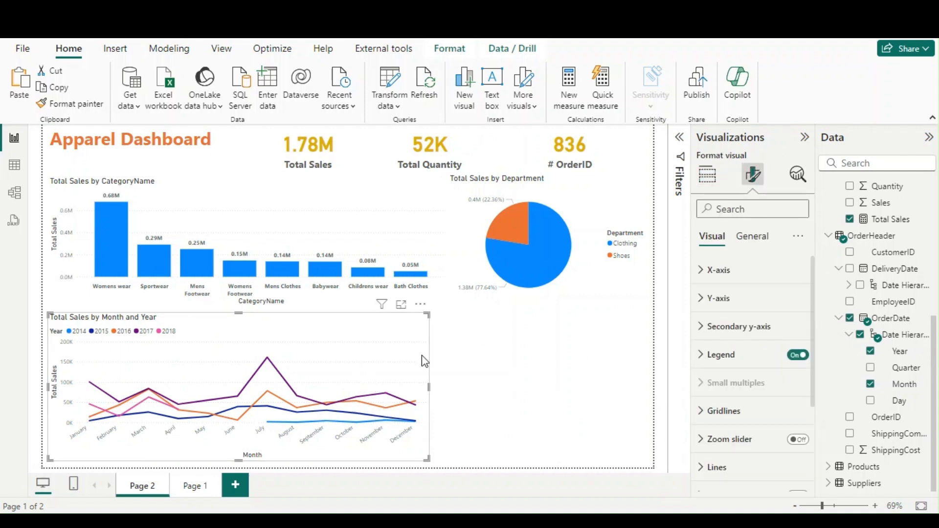
{"action": "left_click", "coordinate": [402, 308]}
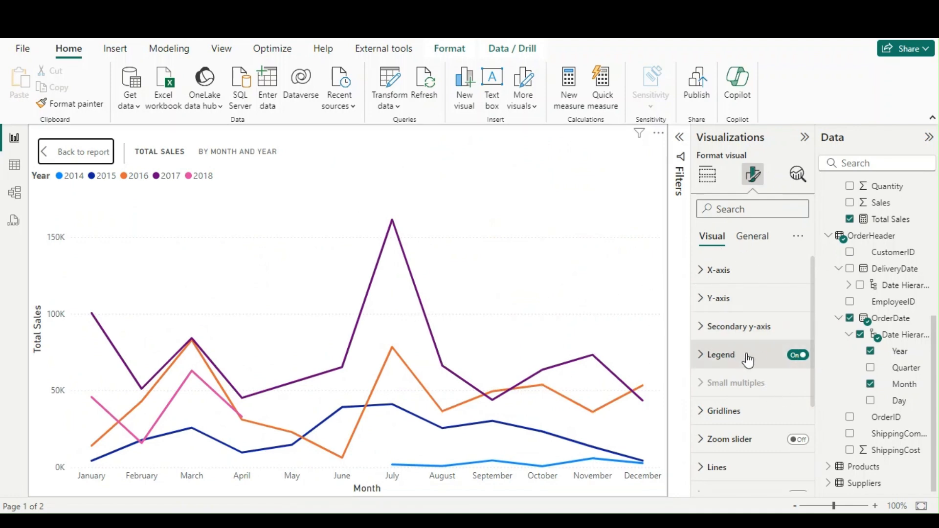
{"action": "left_click", "coordinate": [798, 356]}
{"action": "left_click", "coordinate": [799, 356]}
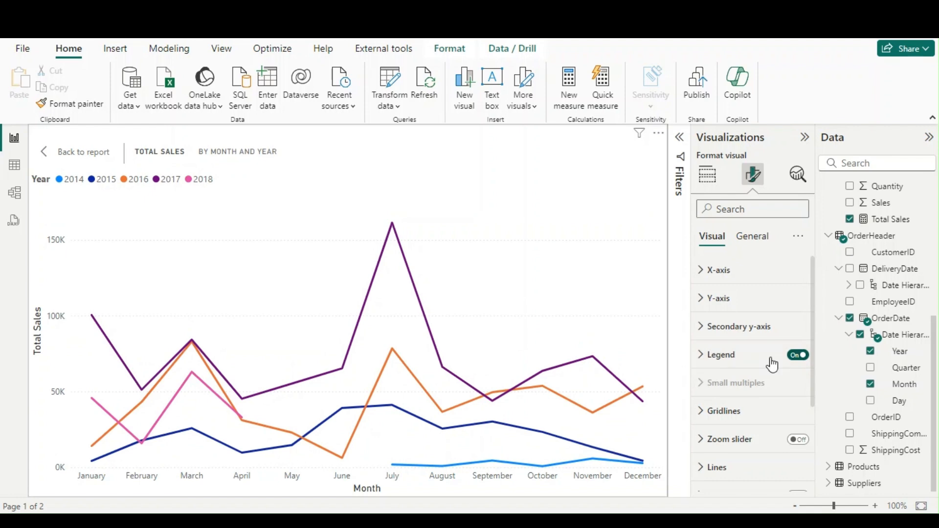
{"action": "left_click", "coordinate": [762, 248]}
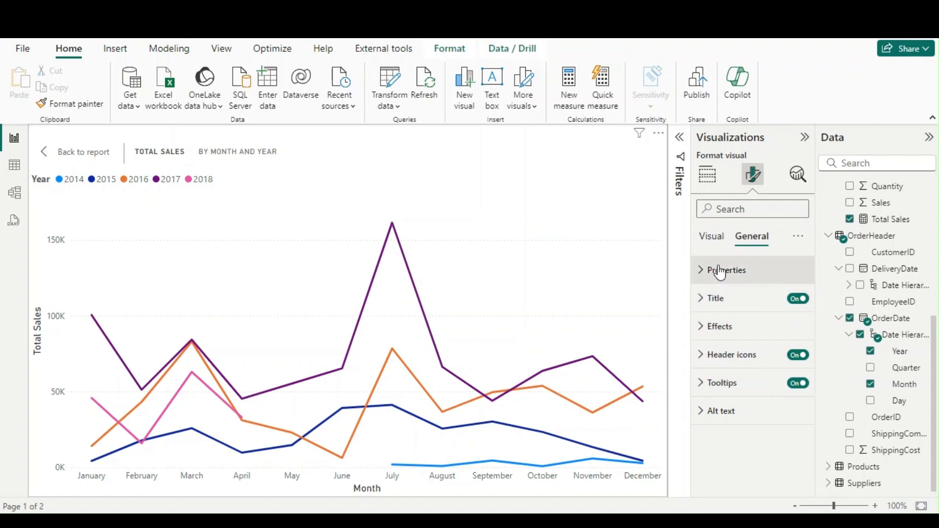
{"action": "left_click", "coordinate": [714, 238]}
{"action": "scroll", "coordinate": [733, 337], "scroll_direction": "down", "scroll_amount": 2}
{"action": "scroll", "coordinate": [741, 359], "scroll_direction": "down", "scroll_amount": 3}
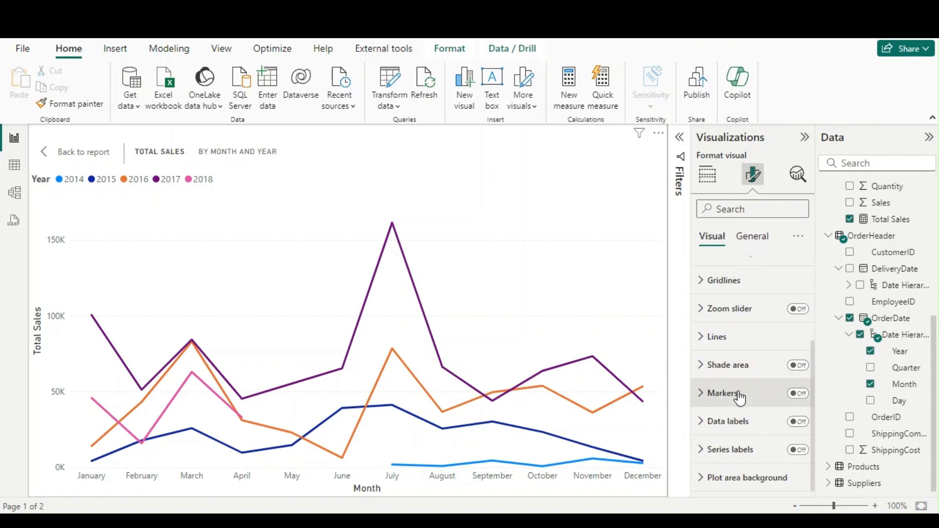
{"action": "left_click", "coordinate": [804, 423]}
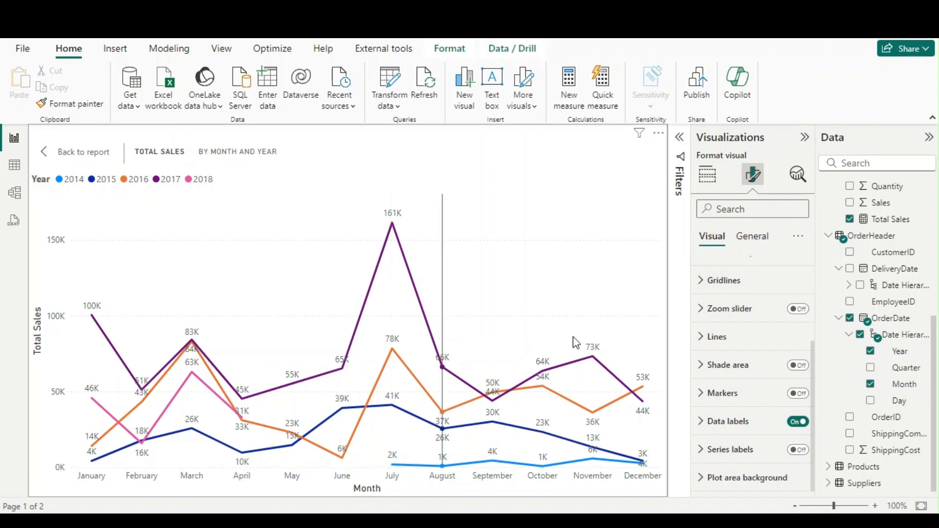
{"action": "left_click", "coordinate": [797, 397]}
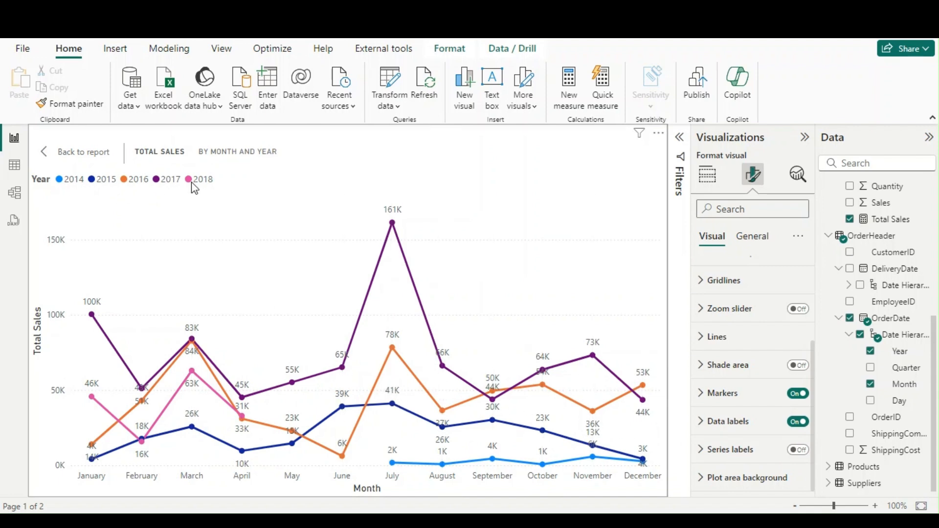
Step: Try series labels on the line chart, switch them off again, and return to the report page
{"action": "left_click", "coordinate": [797, 451]}
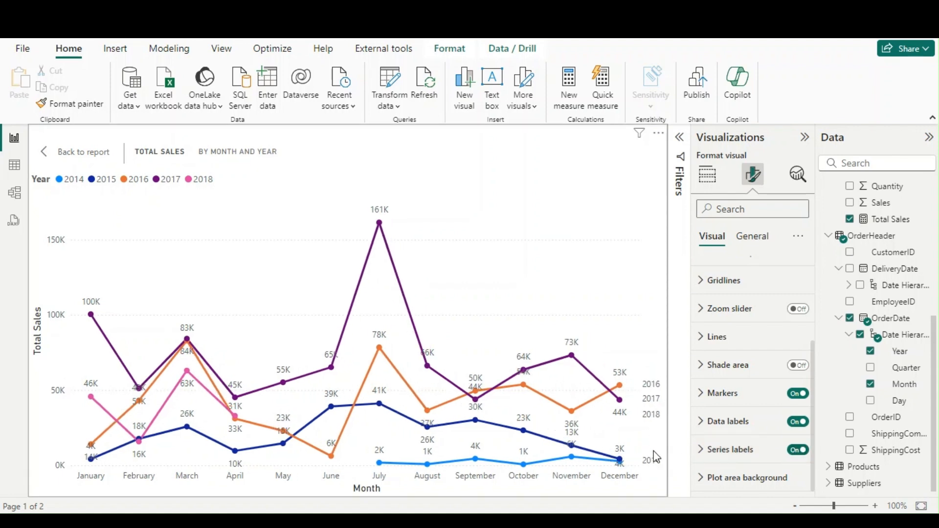
{"action": "left_click", "coordinate": [801, 452]}
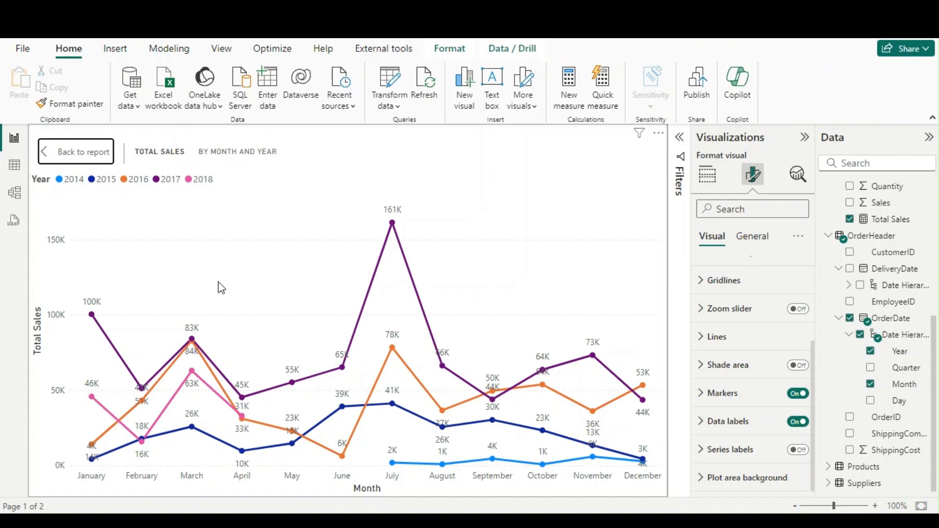
{"action": "key", "text": "Escape"}
Step: Add a donut chart below the department pie chart with Total Sales as values and SupplierCountry as legend
{"action": "left_click", "coordinate": [475, 412]}
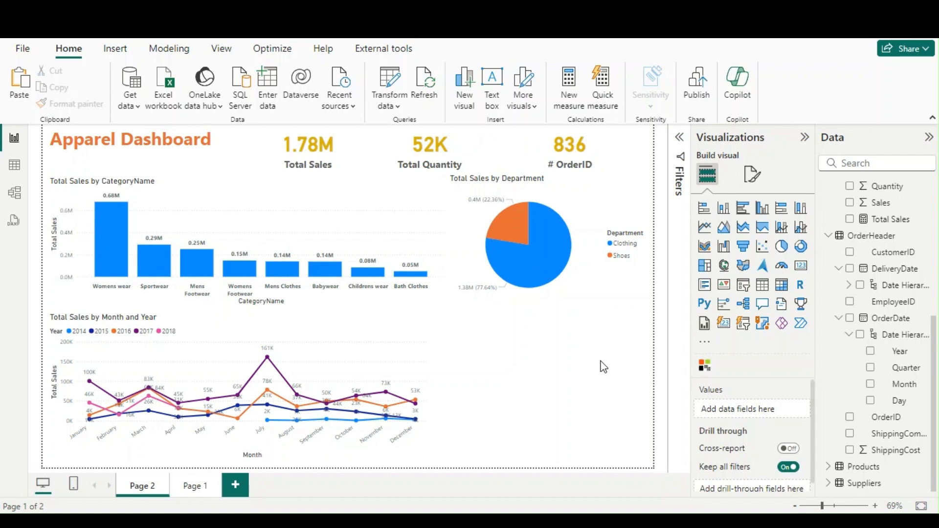
{"action": "left_click", "coordinate": [801, 247]}
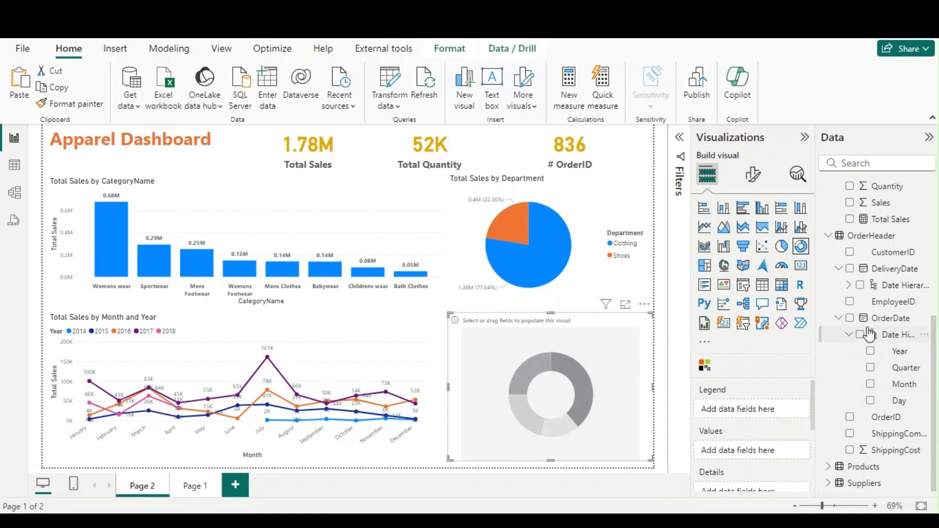
{"action": "scroll", "coordinate": [885, 339], "scroll_direction": "up", "scroll_amount": 3}
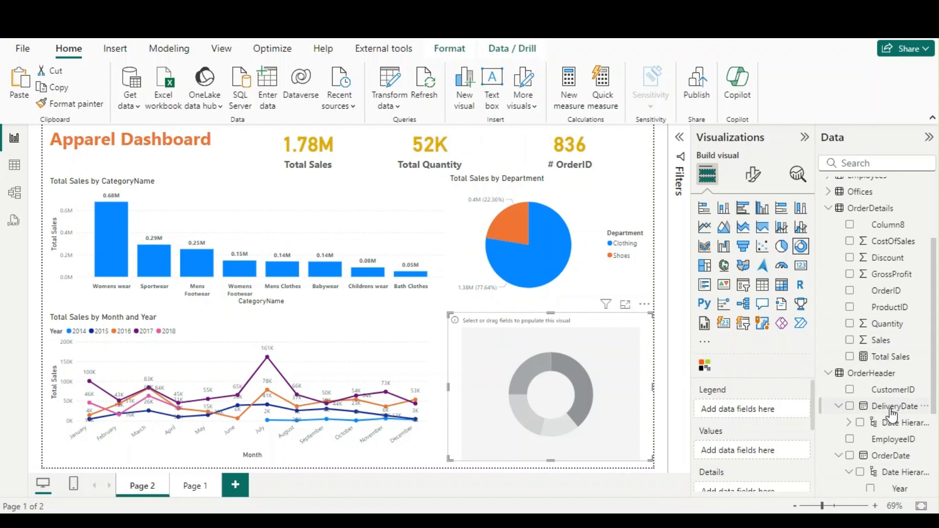
{"action": "scroll", "coordinate": [889, 413], "scroll_direction": "down", "scroll_amount": 3}
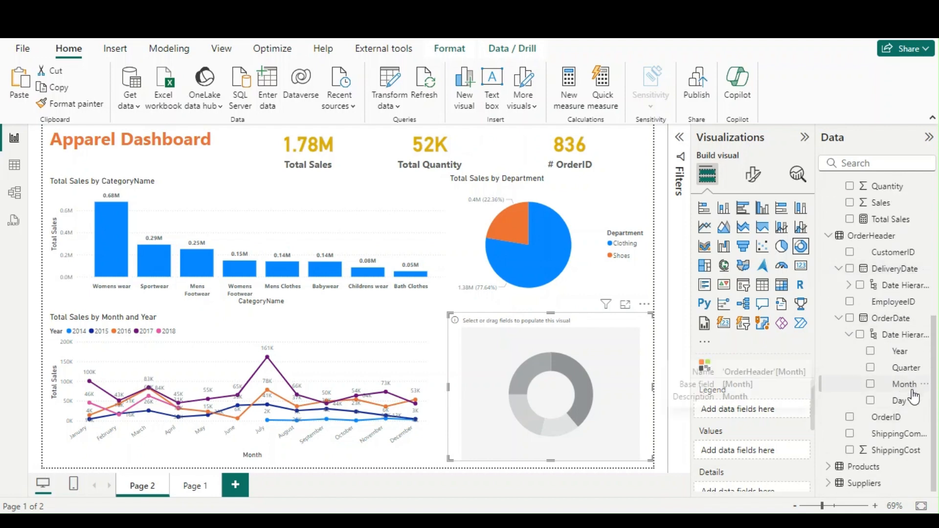
{"action": "scroll", "coordinate": [866, 357], "scroll_direction": "up", "scroll_amount": 2}
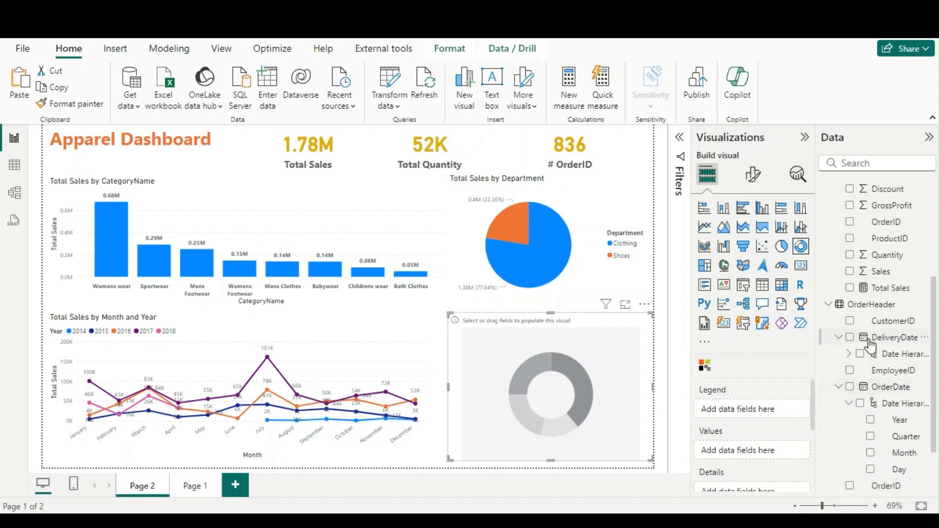
{"action": "left_click", "coordinate": [850, 288]}
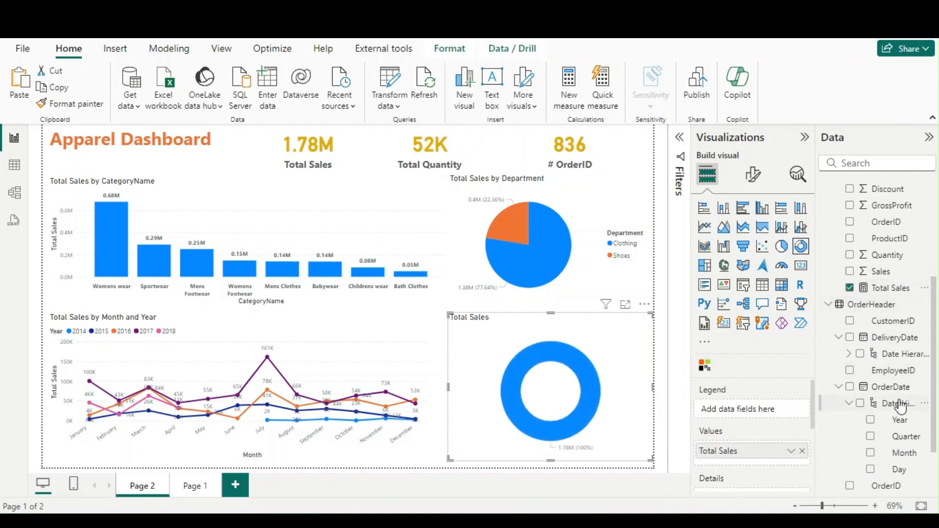
{"action": "scroll", "coordinate": [846, 409], "scroll_direction": "down", "scroll_amount": 2}
{"action": "left_click", "coordinate": [829, 483]}
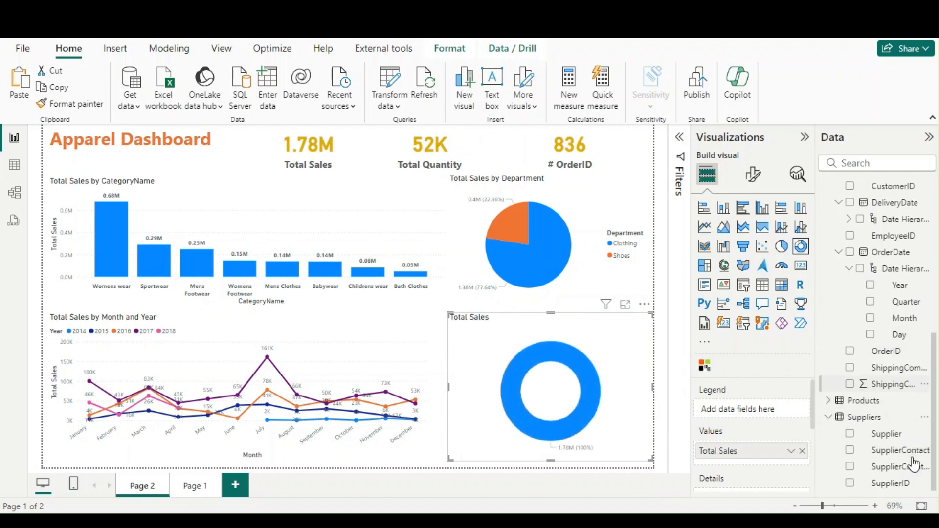
{"action": "left_click", "coordinate": [850, 467]}
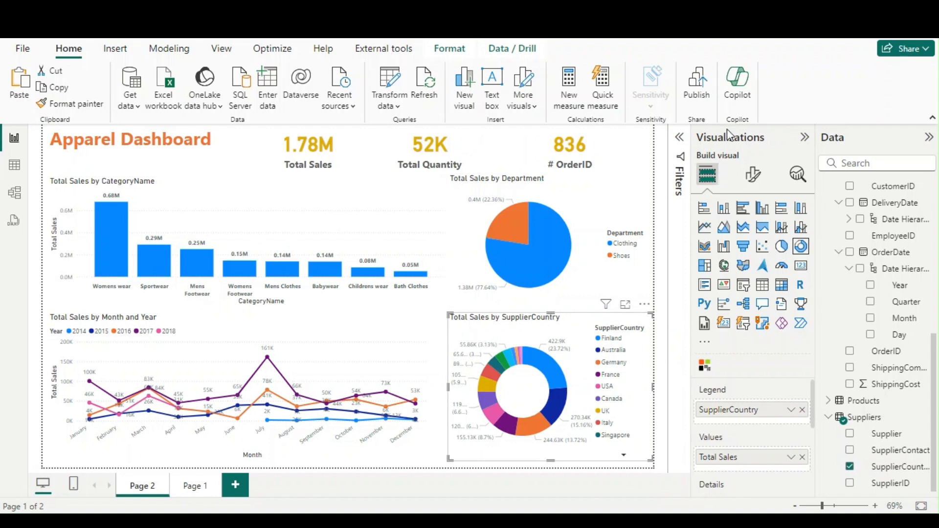
Step: Filter the supplier country donut chart to the top 5 SupplierCountry items by Total Sales, using a Top N filter
{"action": "left_click", "coordinate": [681, 139]}
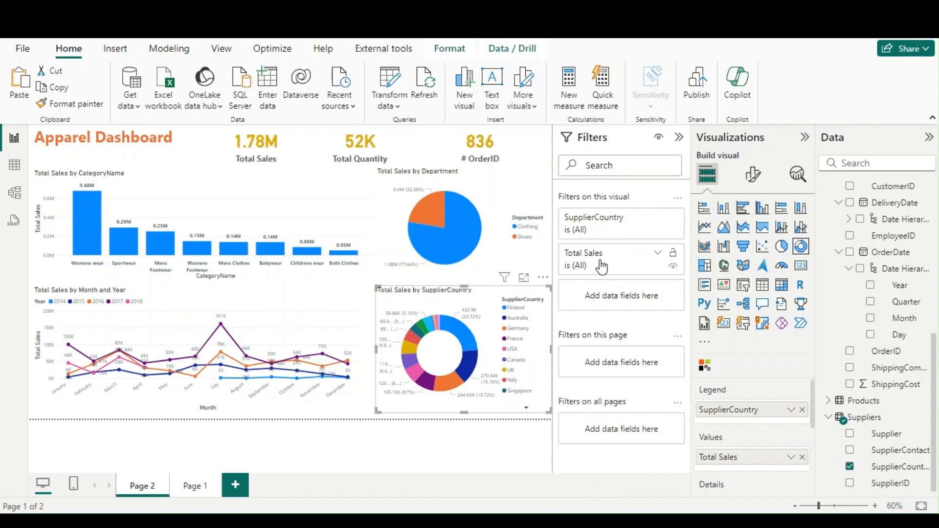
{"action": "left_click", "coordinate": [658, 219]}
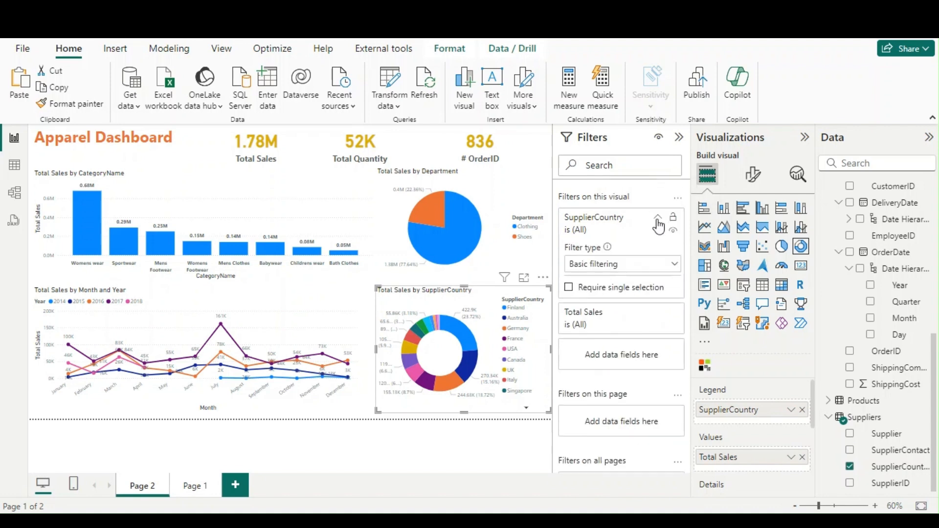
{"action": "left_click", "coordinate": [650, 266]}
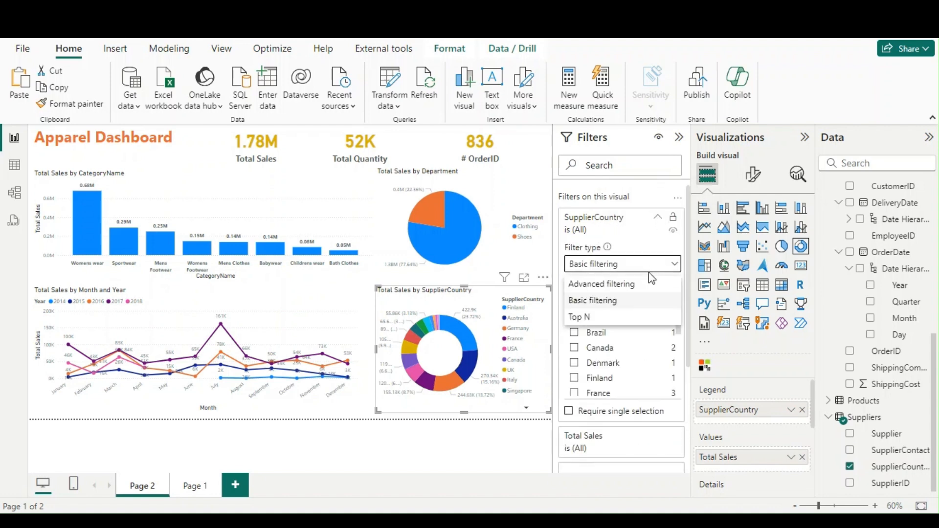
{"action": "left_click", "coordinate": [582, 317]}
{"action": "left_click", "coordinate": [649, 298]}
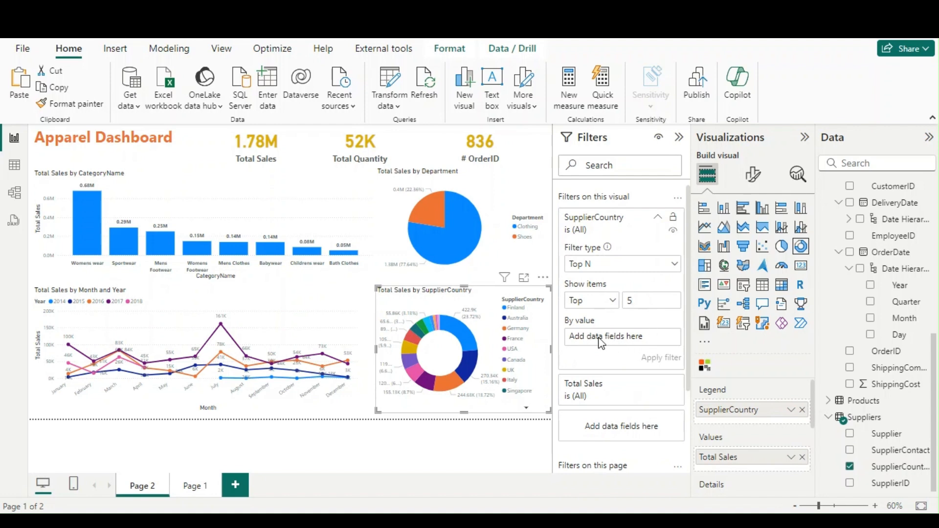
{"action": "scroll", "coordinate": [902, 342], "scroll_direction": "up", "scroll_amount": 3}
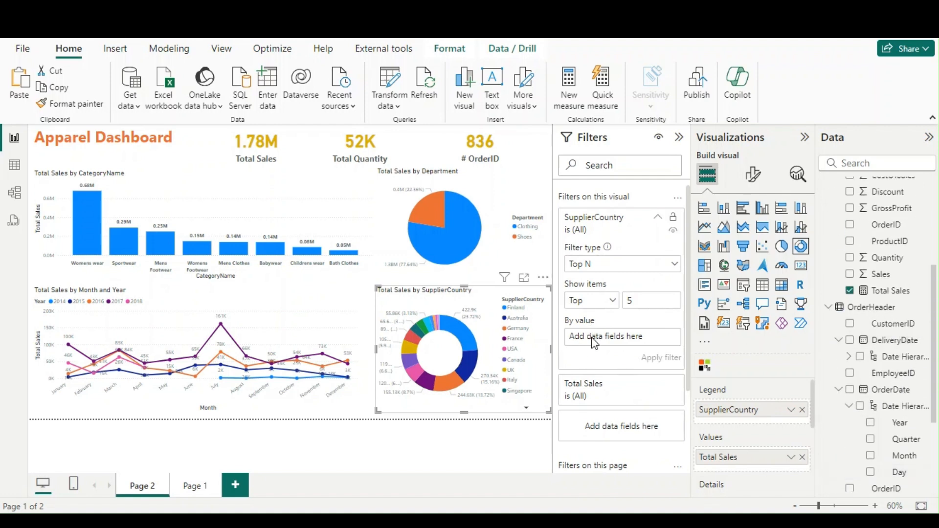
{"action": "left_click_drag", "start_coordinate": [892, 293], "coordinate": [846, 305]}
{"action": "left_click_drag", "start_coordinate": [618, 339], "coordinate": [621, 339]}
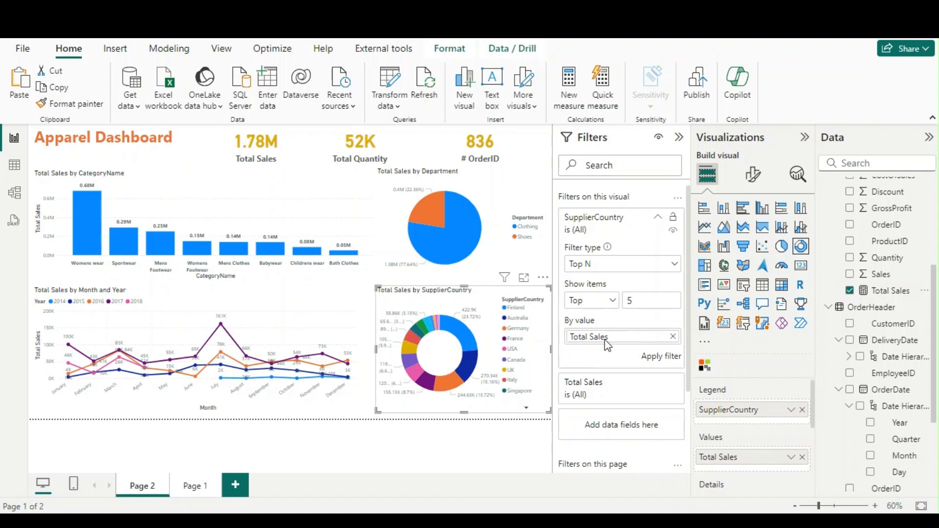
{"action": "left_click", "coordinate": [664, 358]}
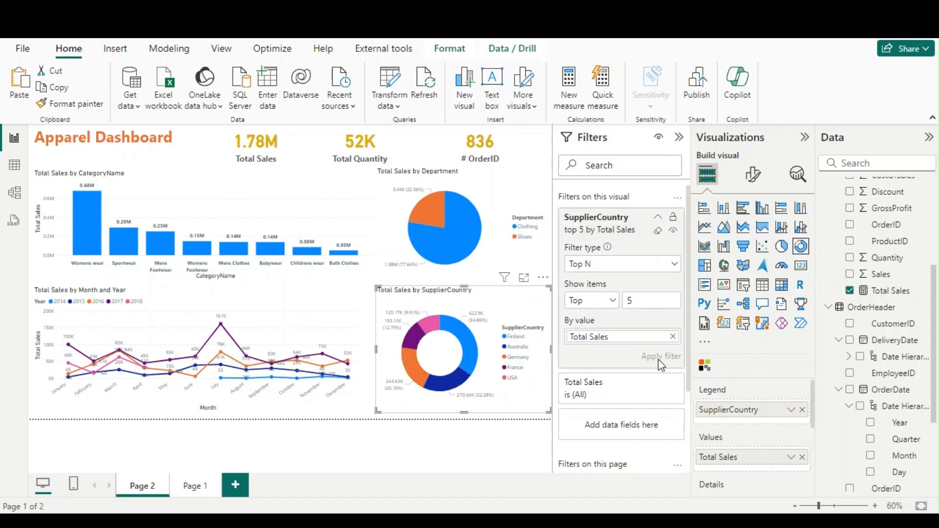
Step: Collapse the Filters, Visualizations and Data panes and deselect the donut chart to show the whole report page
{"action": "left_click", "coordinate": [679, 138]}
{"action": "left_click", "coordinate": [804, 137]}
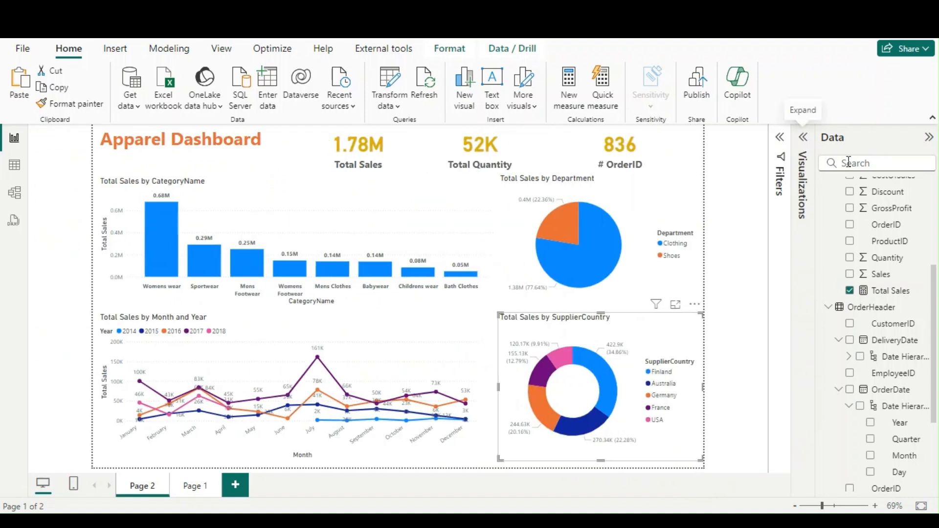
{"action": "left_click", "coordinate": [929, 139]}
{"action": "left_click", "coordinate": [812, 357]}
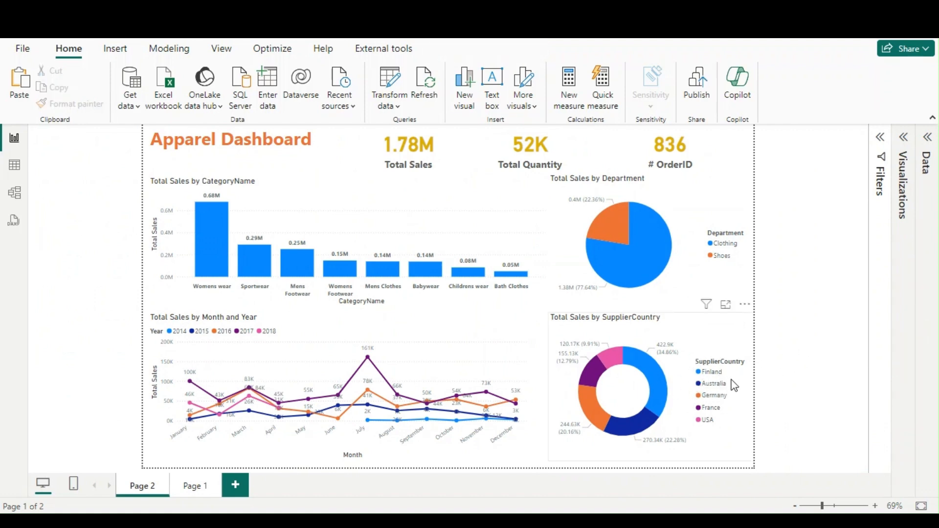
Step: Publish the report to the Demo workspace in Power BI
{"action": "mouse_move", "coordinate": [650, 374]}
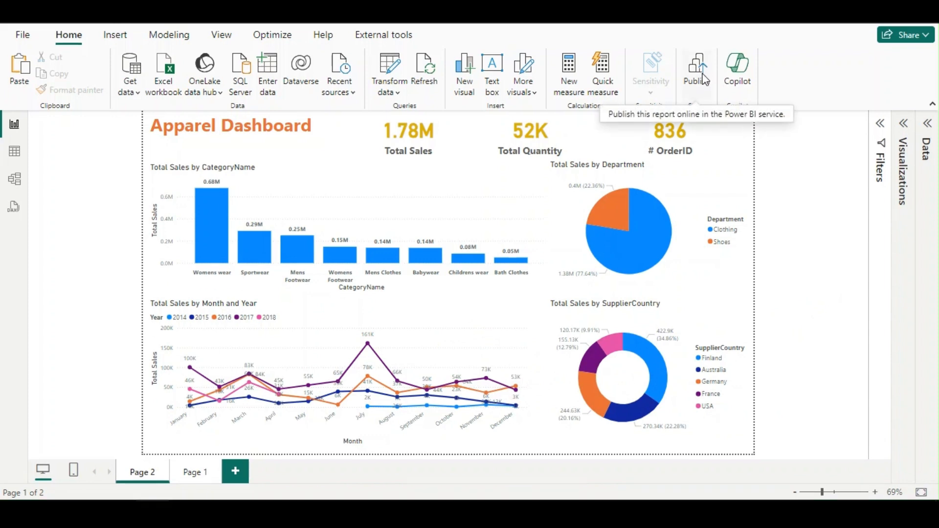
{"action": "left_click", "coordinate": [702, 68]}
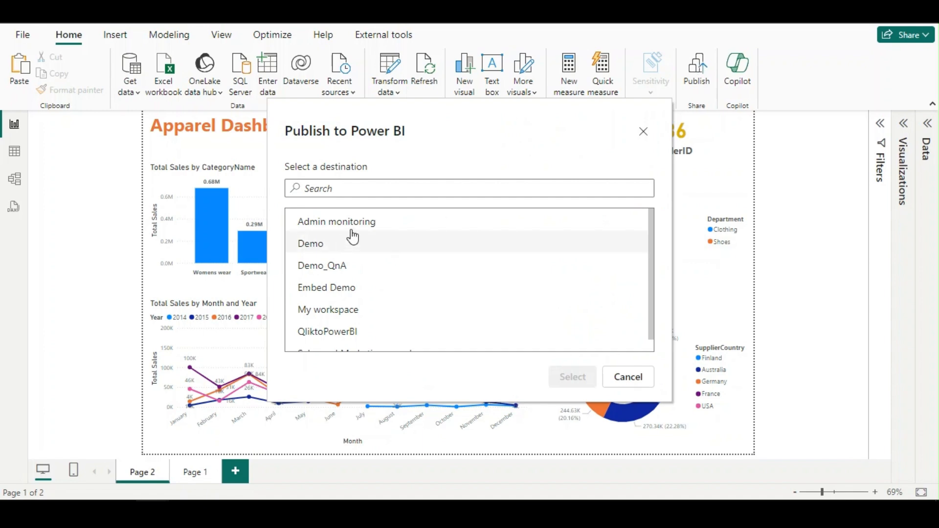
{"action": "left_click", "coordinate": [337, 245]}
{"action": "left_click", "coordinate": [573, 378]}
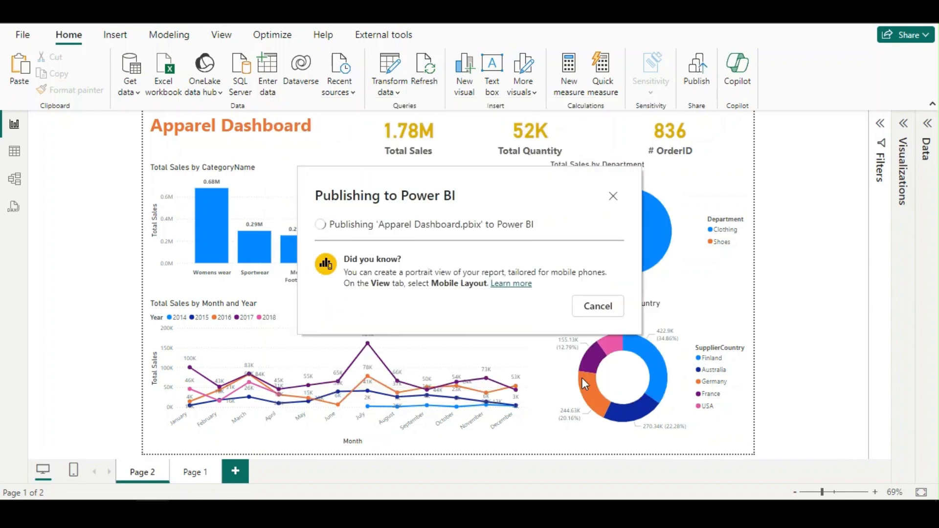
Step: Open the published Apparel Dashboard report in the Power BI service in the browser, view it in full screen, and exit full screen
{"action": "left_click", "coordinate": [518, 360]}
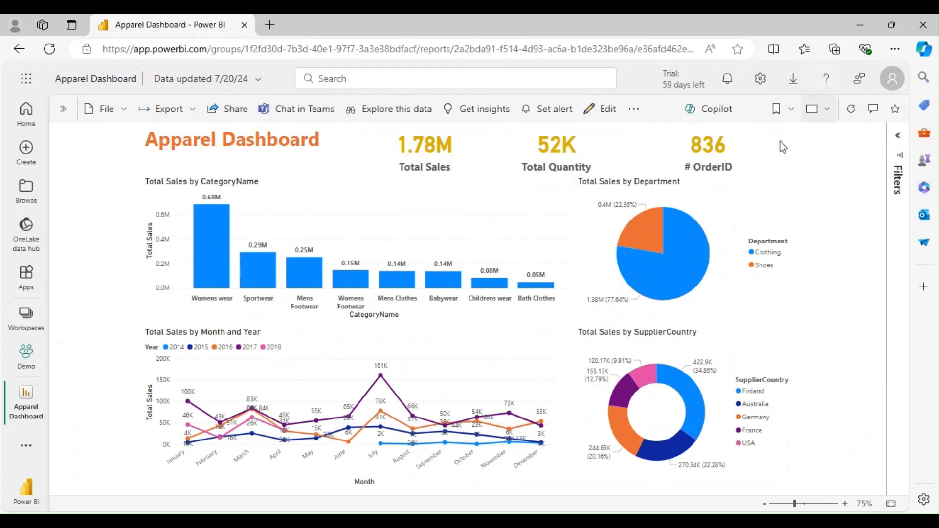
{"action": "left_click", "coordinate": [825, 114]}
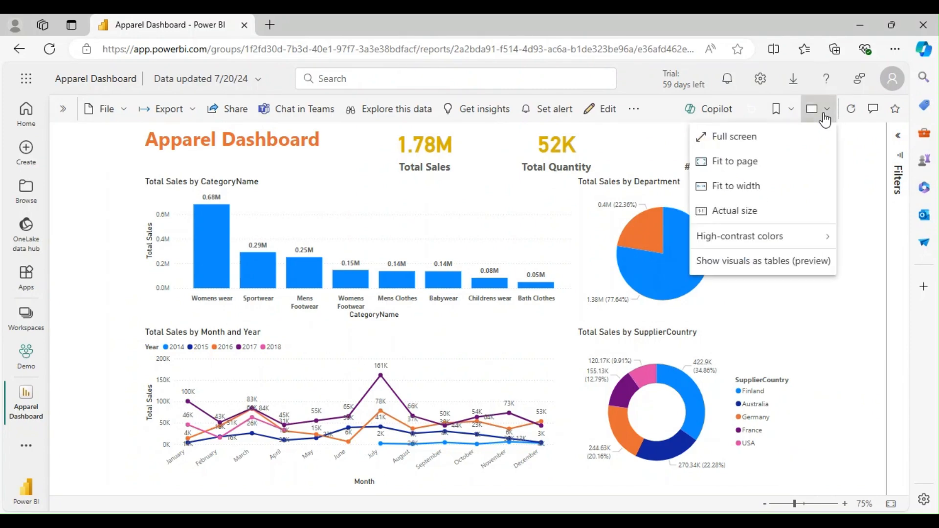
{"action": "left_click", "coordinate": [759, 144]}
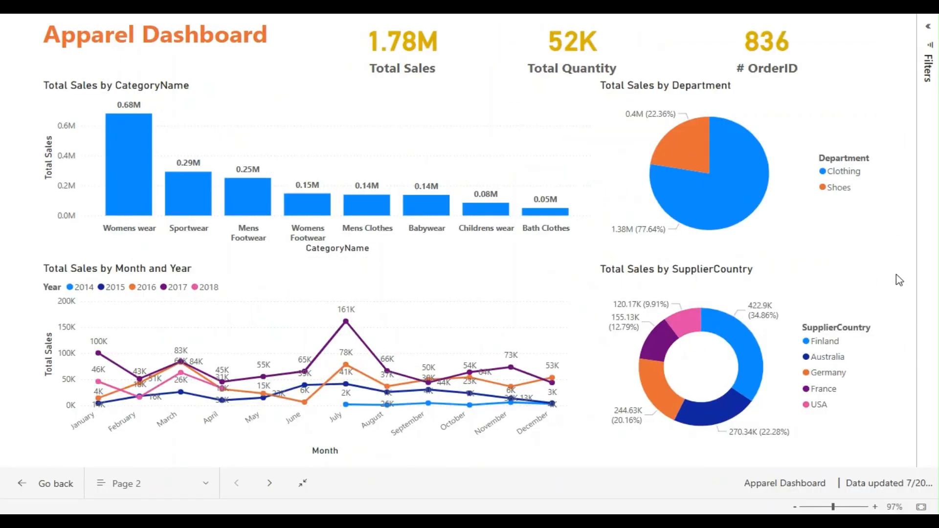
{"action": "key", "text": "Escape"}
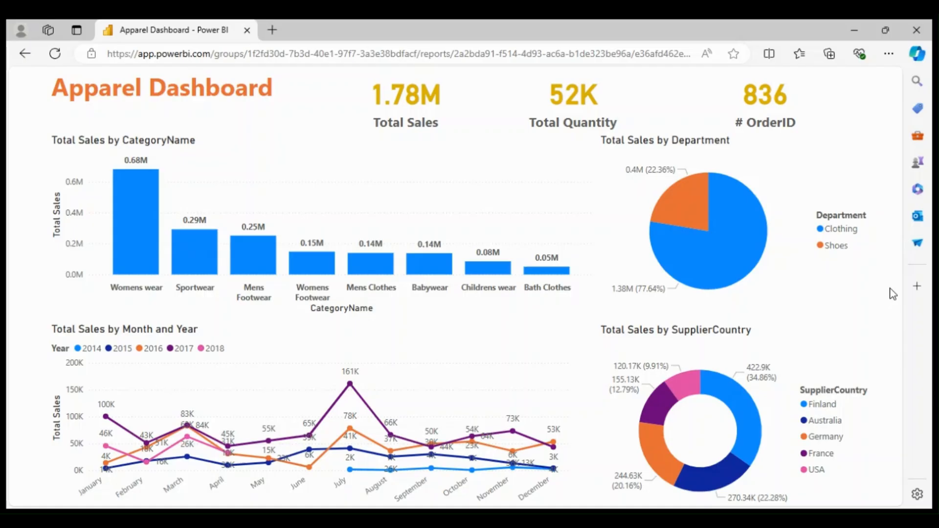